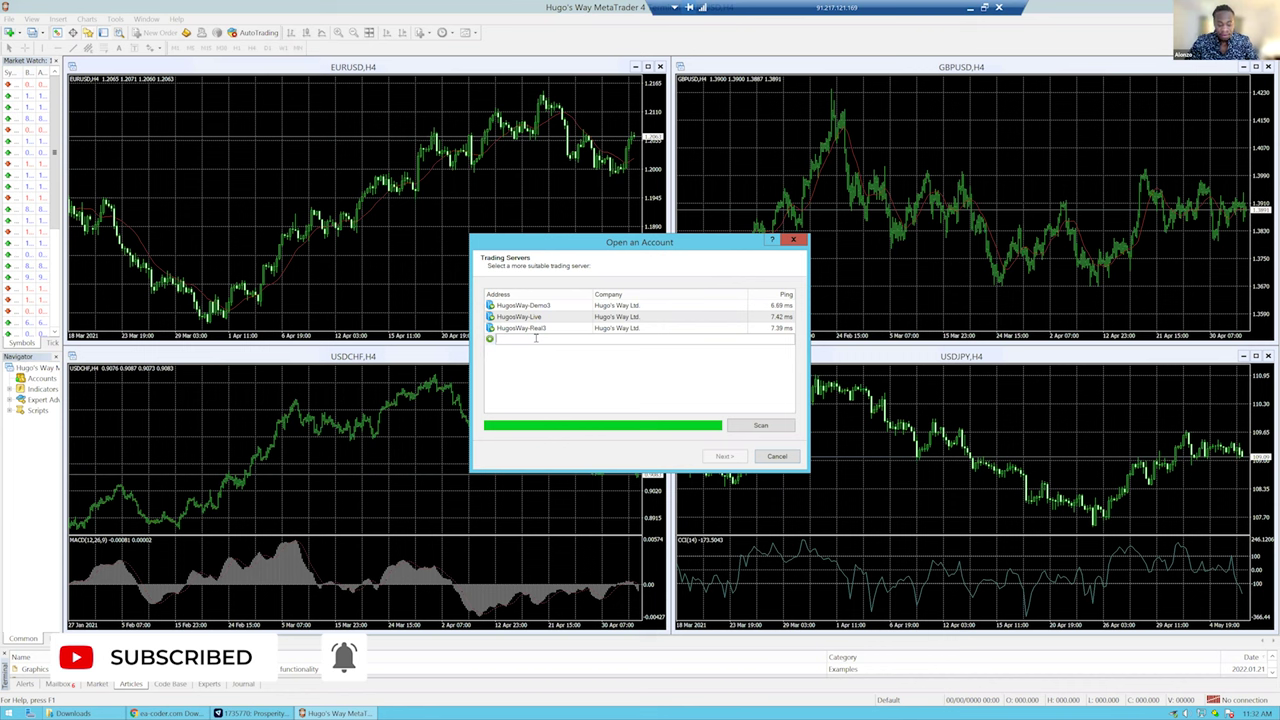
Search for the 'traders glo' broker and choose the TradersGlobalGroup-Live server
text(1)
text(raders)
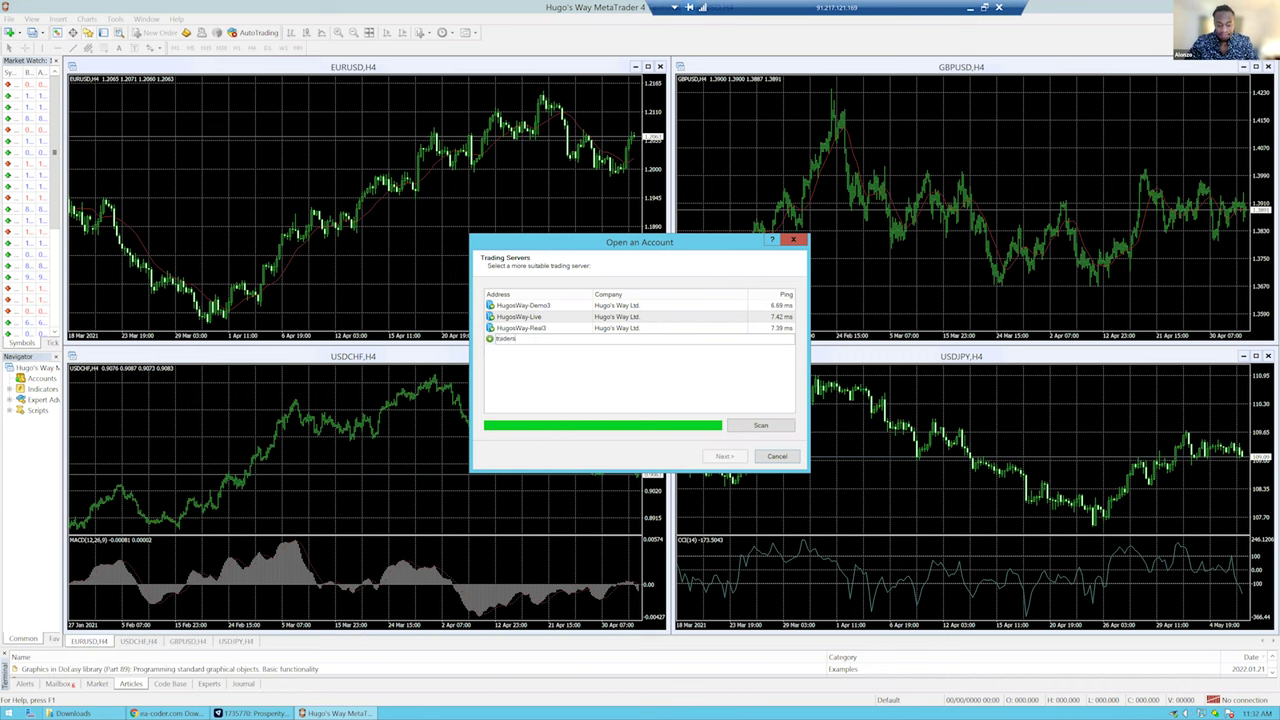
text(global)
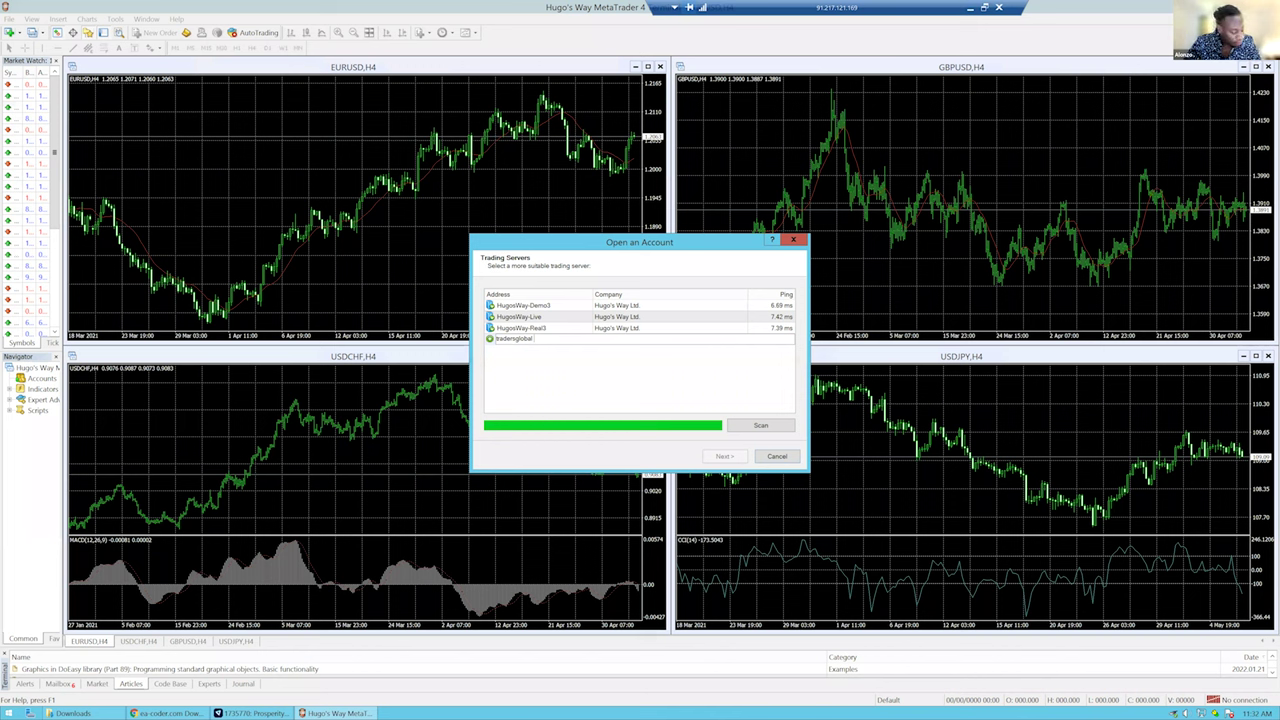
text(e)
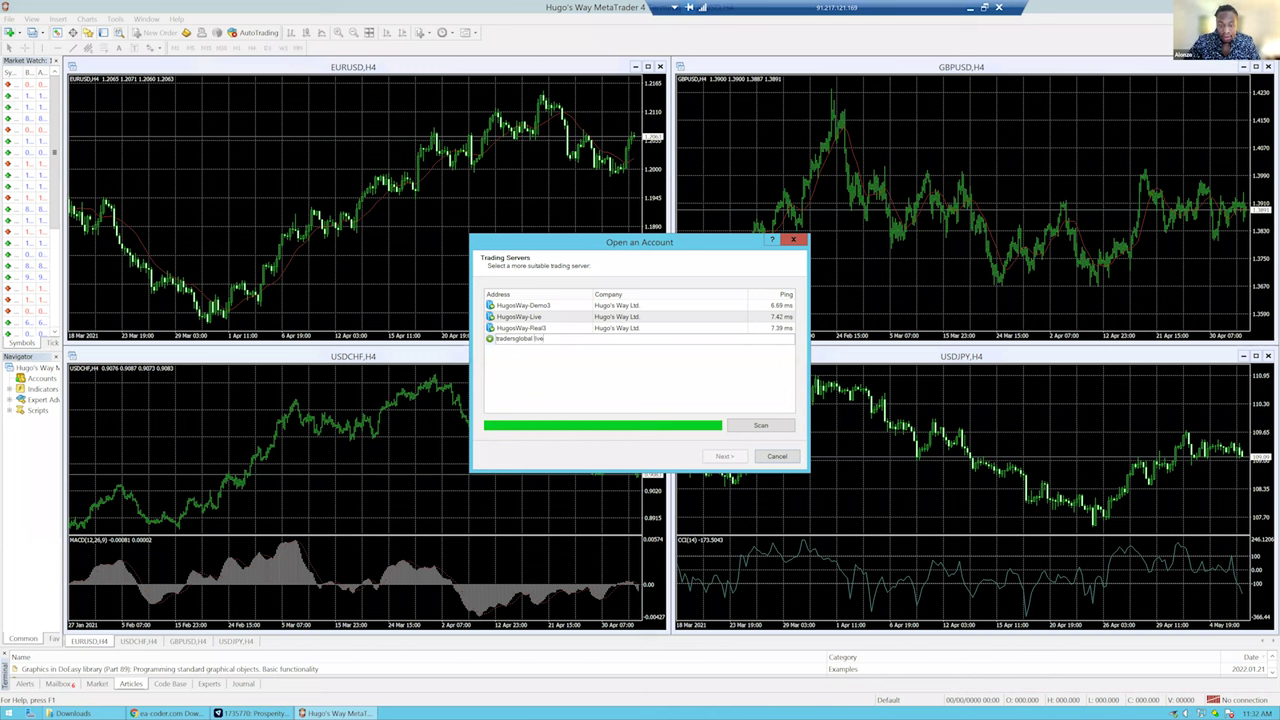
click(762, 426)
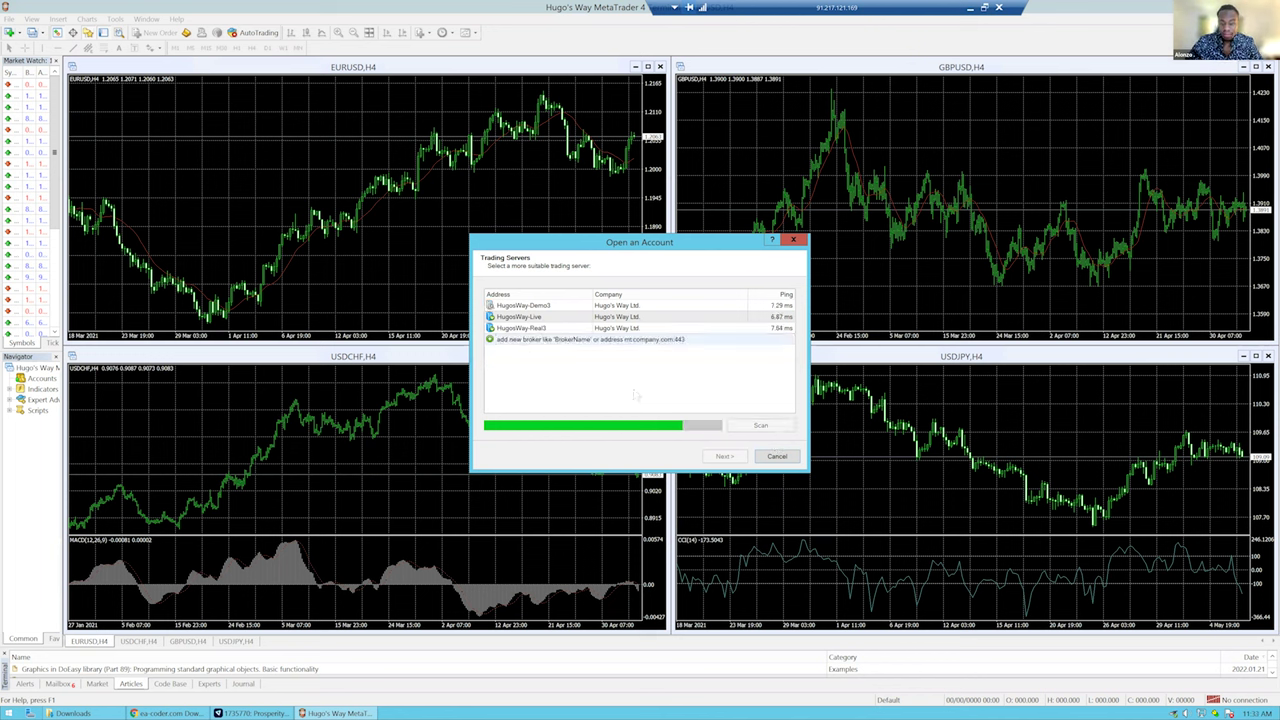
click(522, 339)
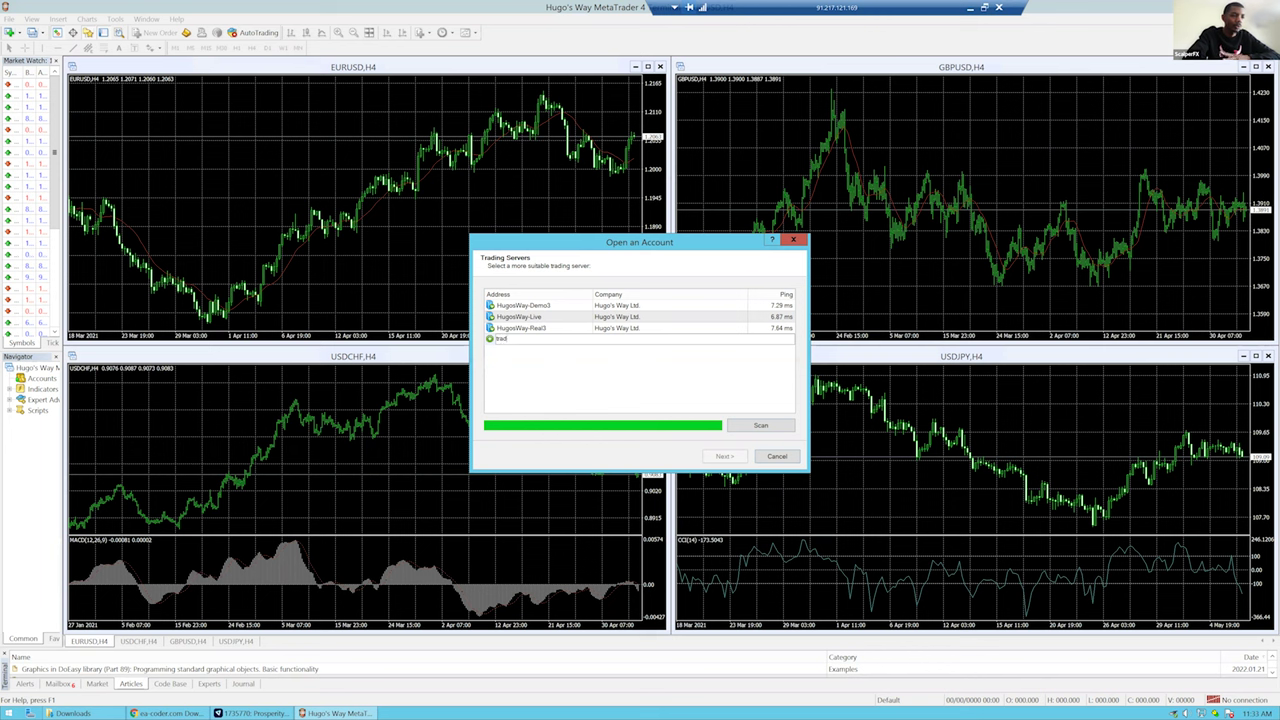
text(traders glo)
key(Return)
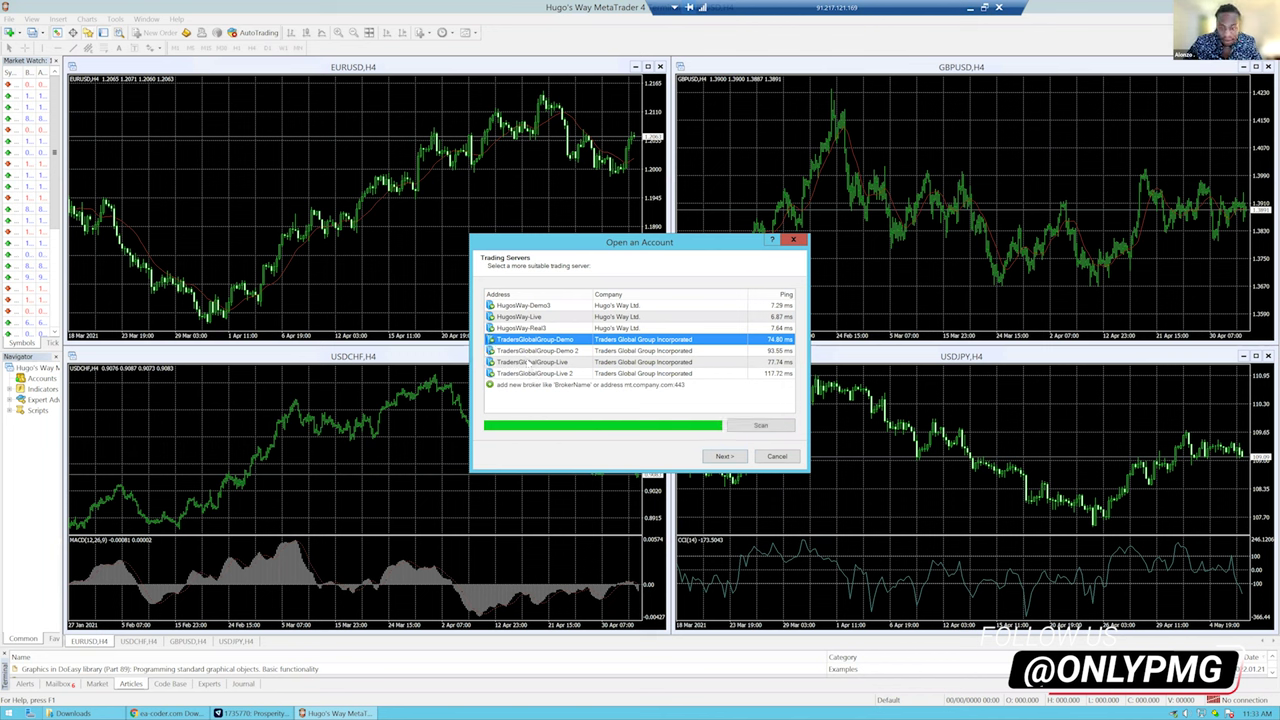
click(502, 362)
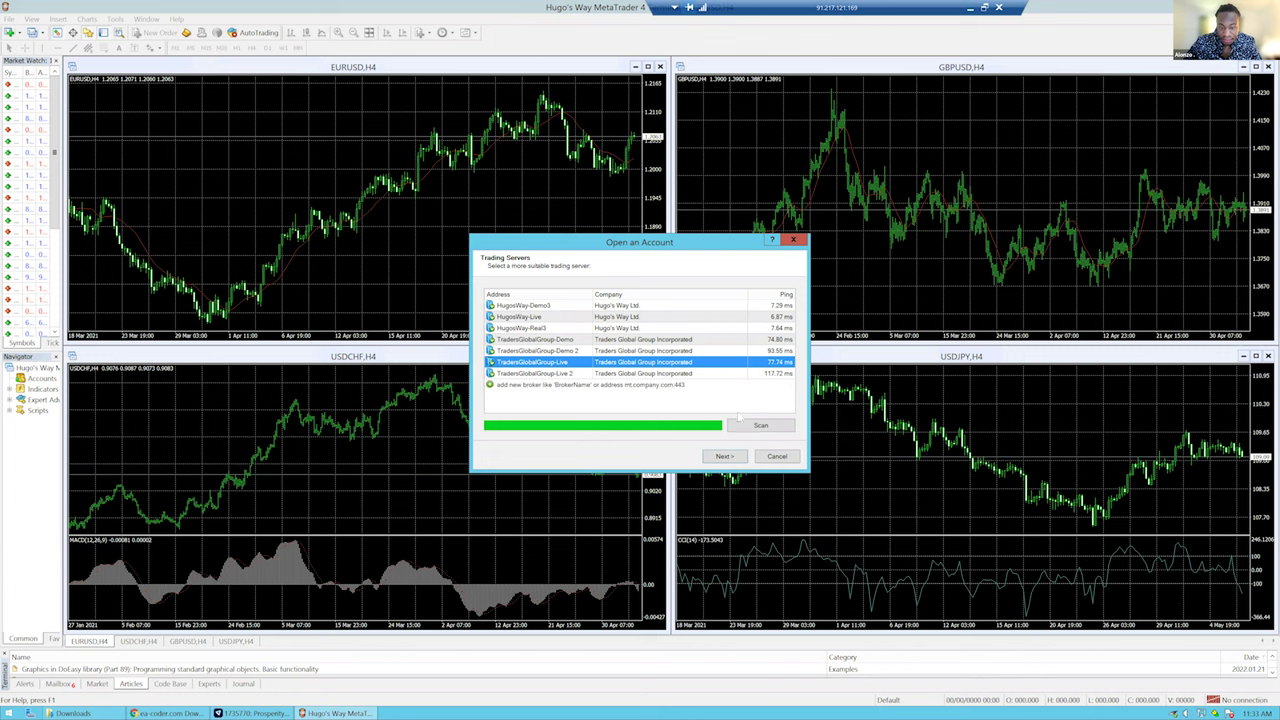
click(726, 456)
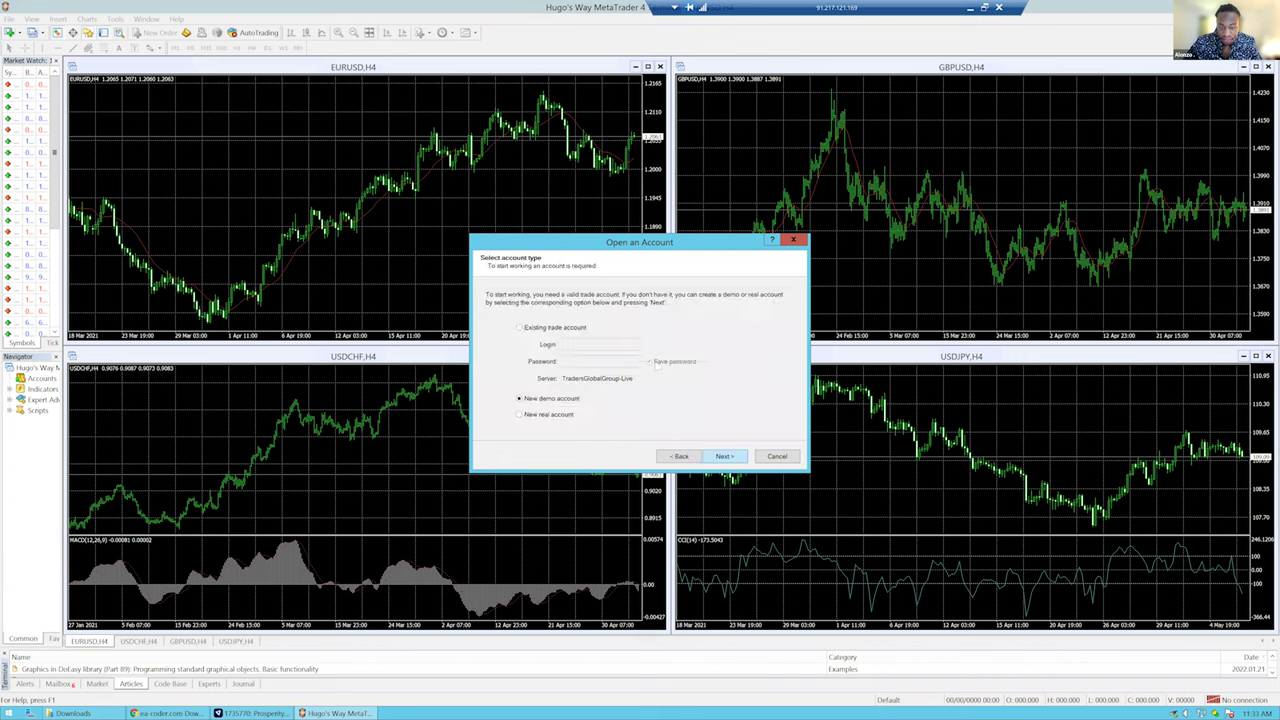
Choose Existing trade account, then launch hugosway4setup.exe from the Downloads folder
click(520, 328)
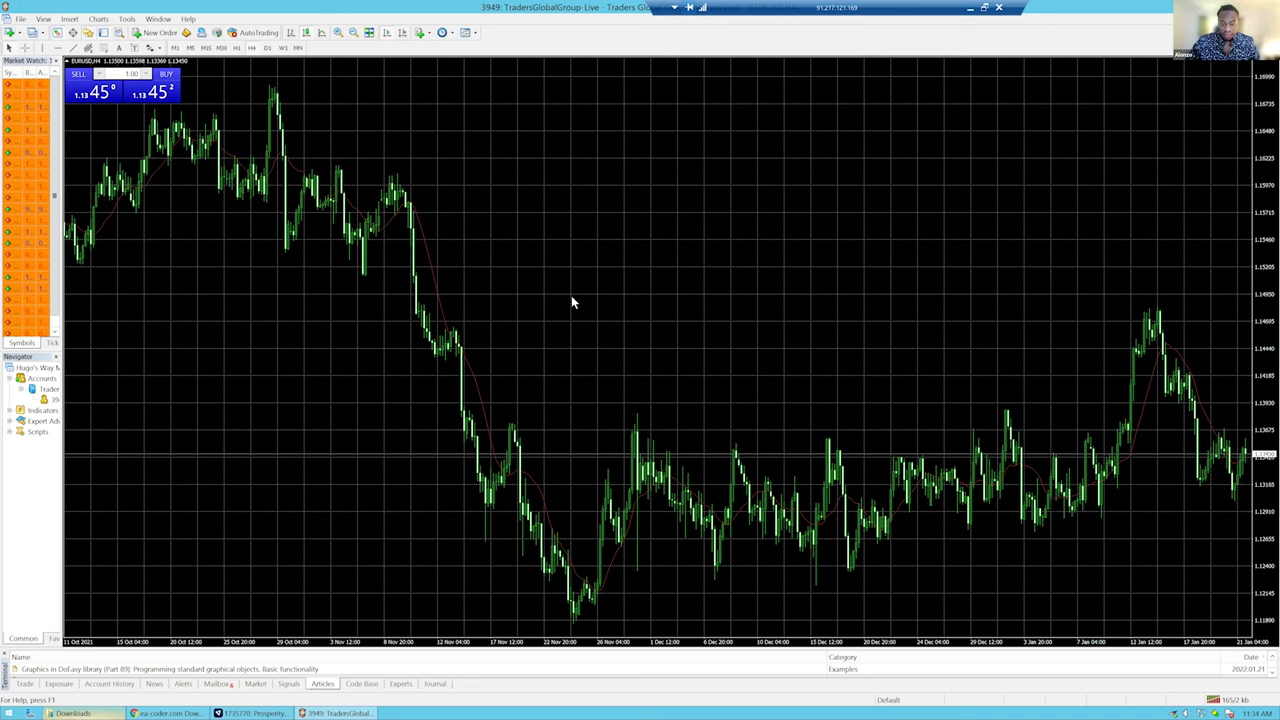
key(alt+Tab)
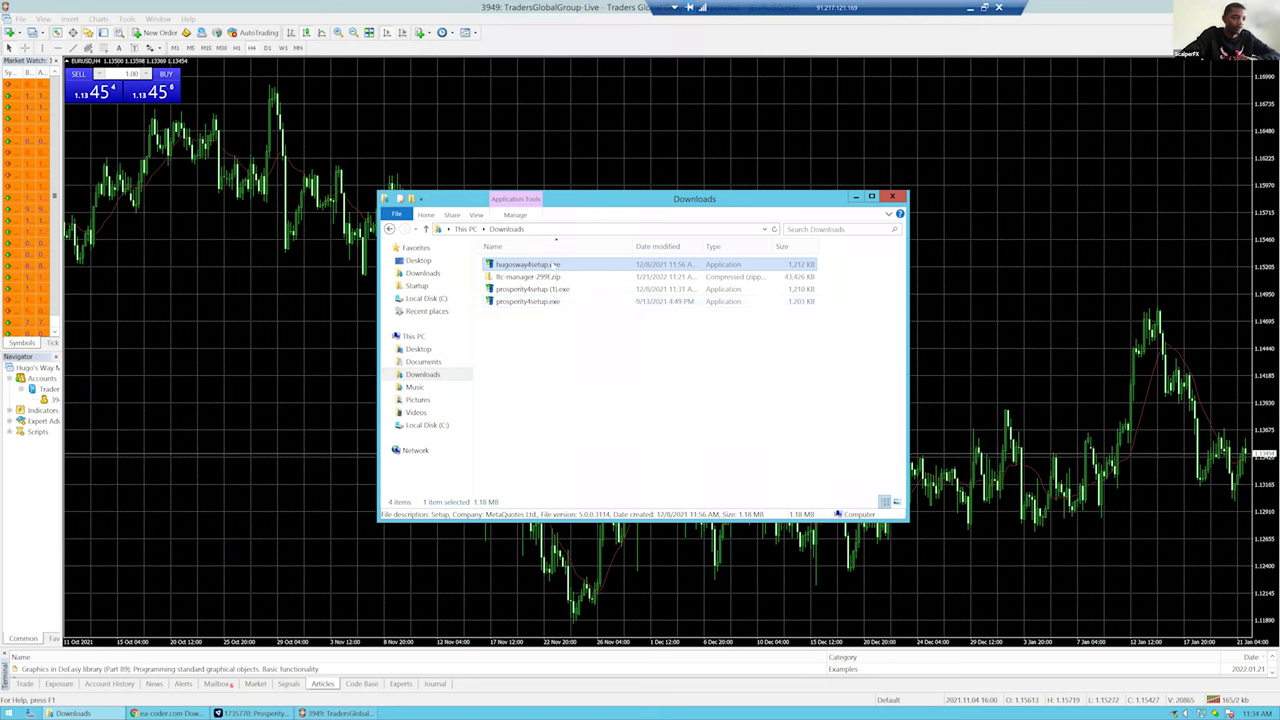
click(555, 264)
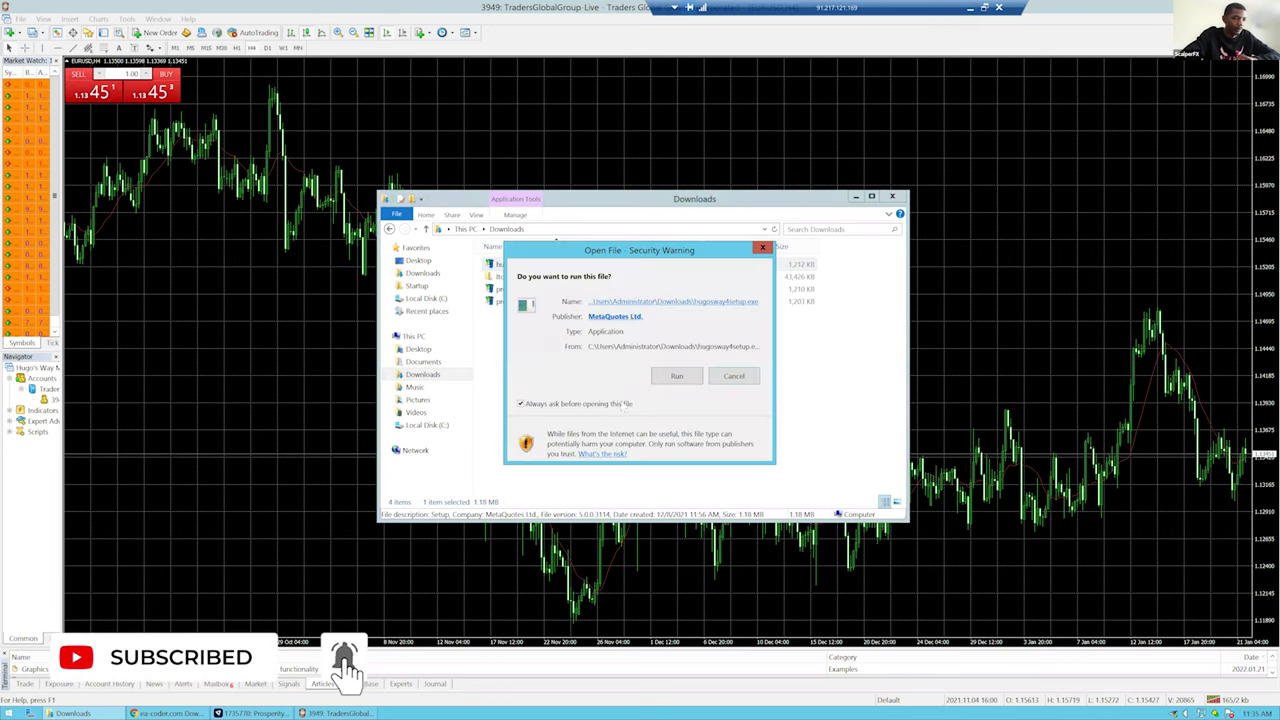
Allow hugosway4setup.exe to run and get past the license page
click(678, 372)
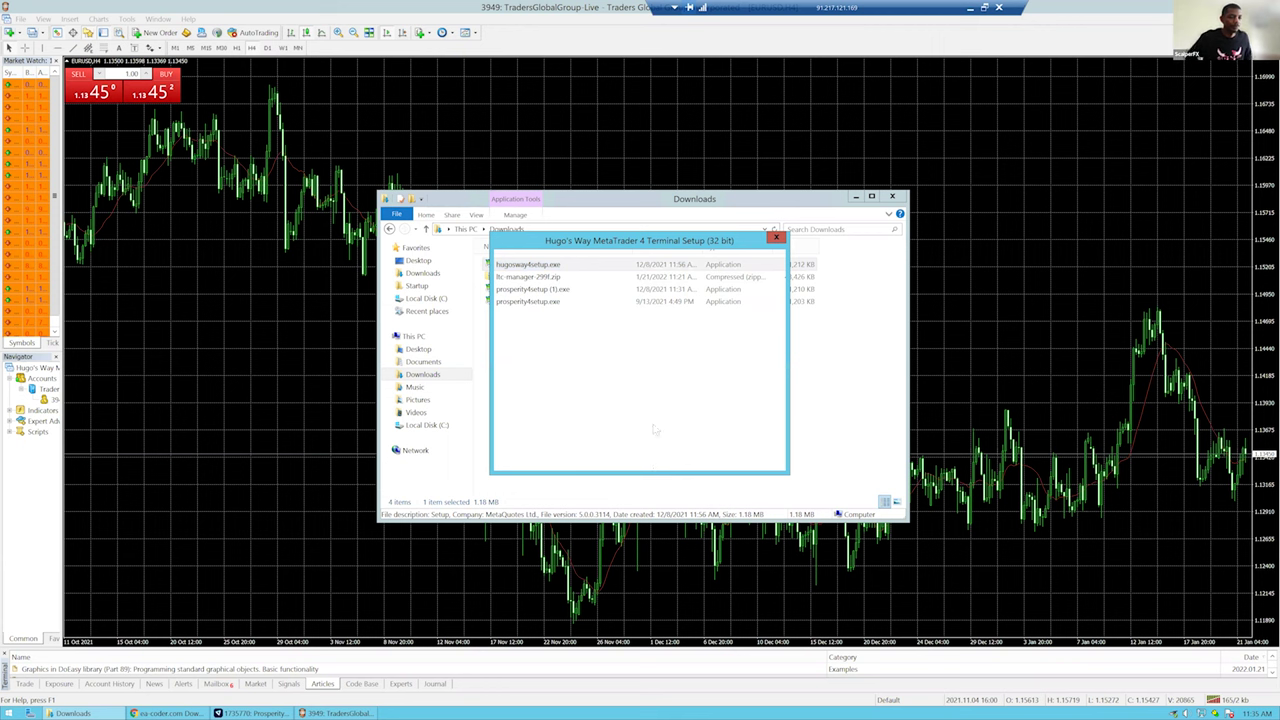
click(663, 458)
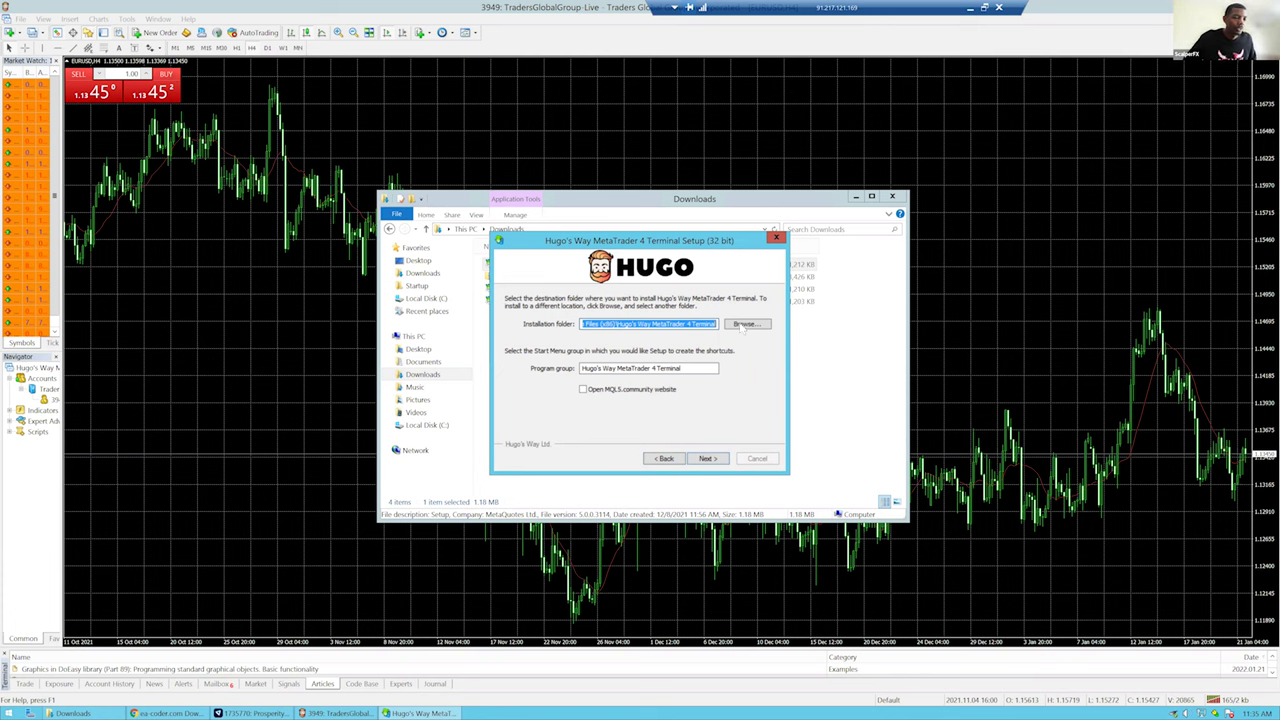
Install the terminal into a new 'Second Acct Live' folder and finish setup
click(743, 325)
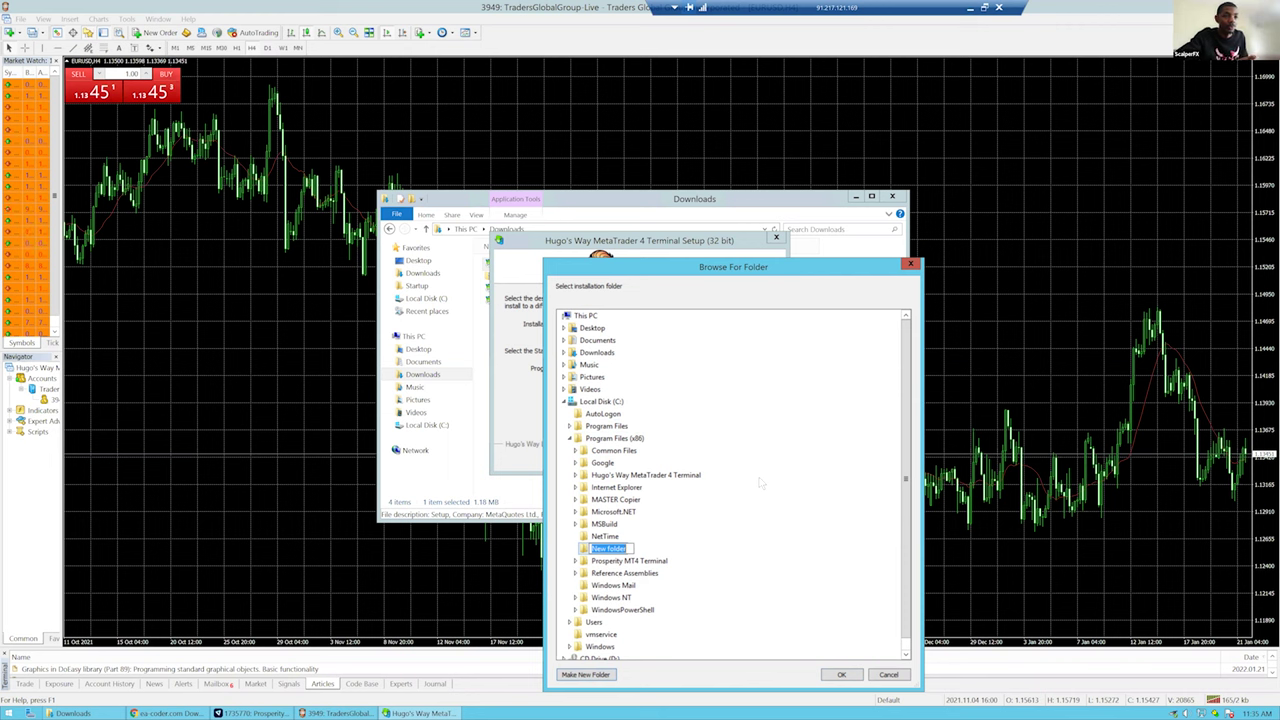
key(BackSpace)
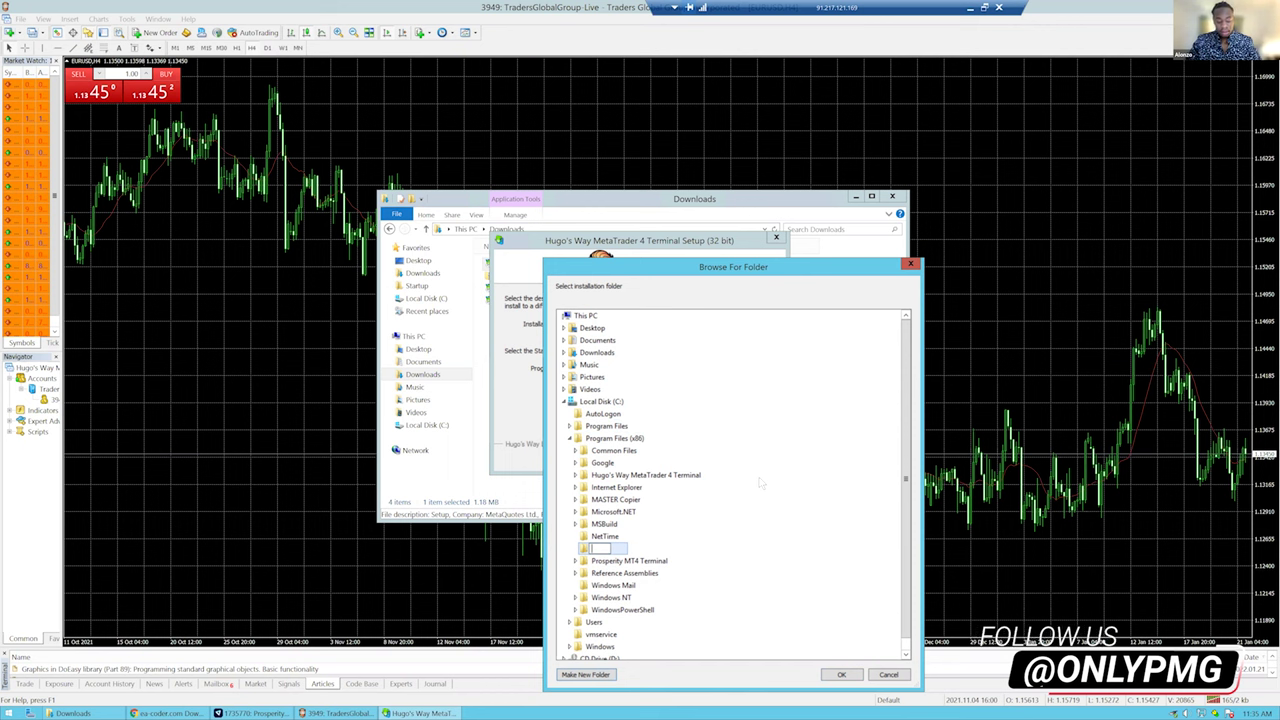
text(Second)
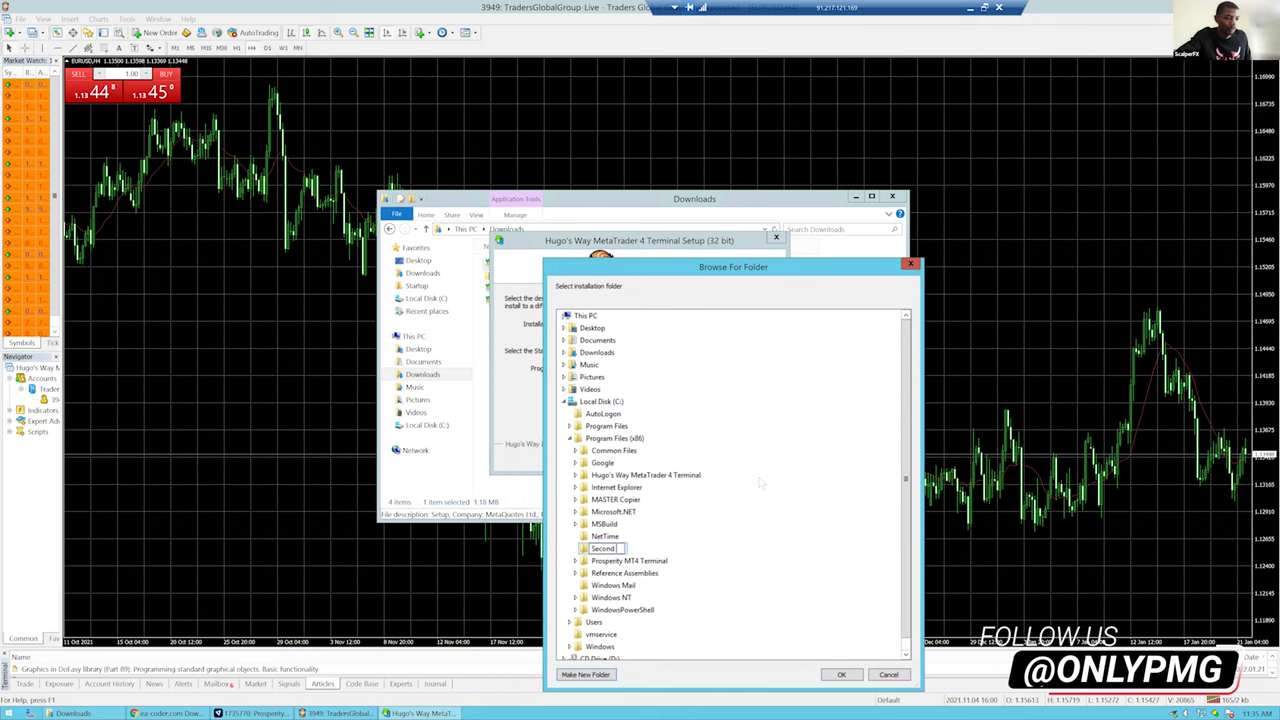
text( Acct)
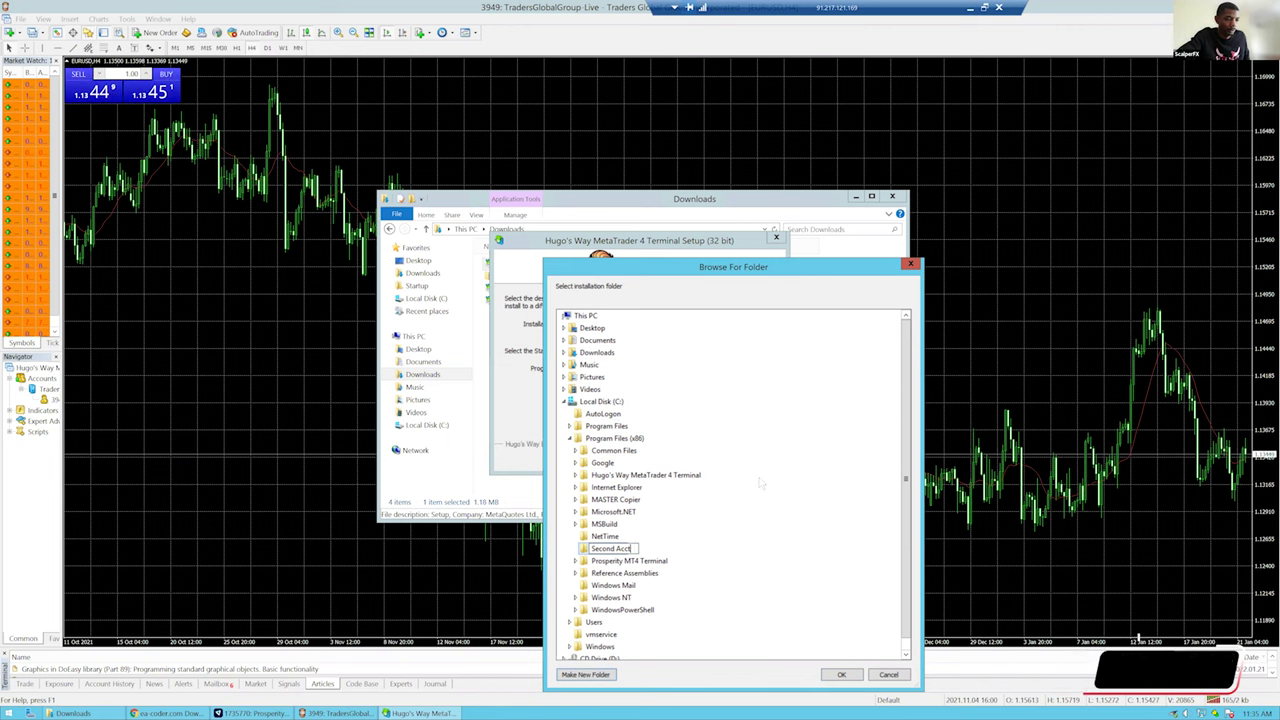
text( Live)
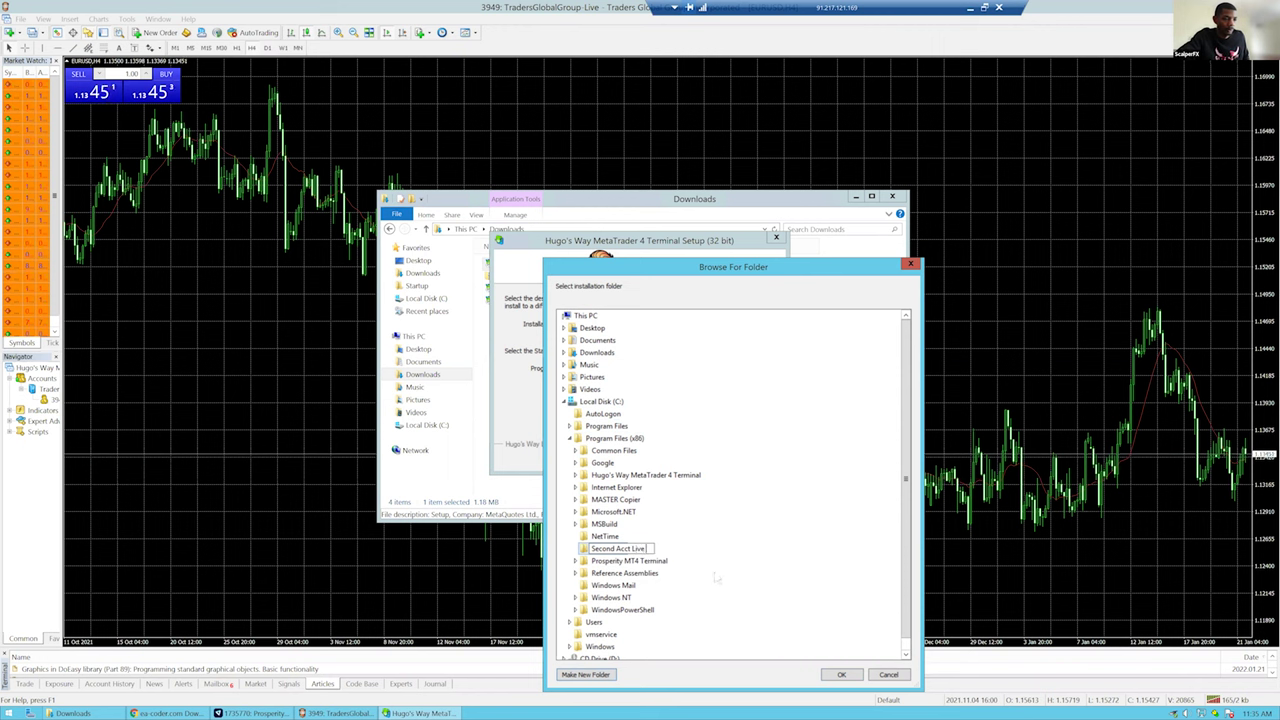
click(841, 675)
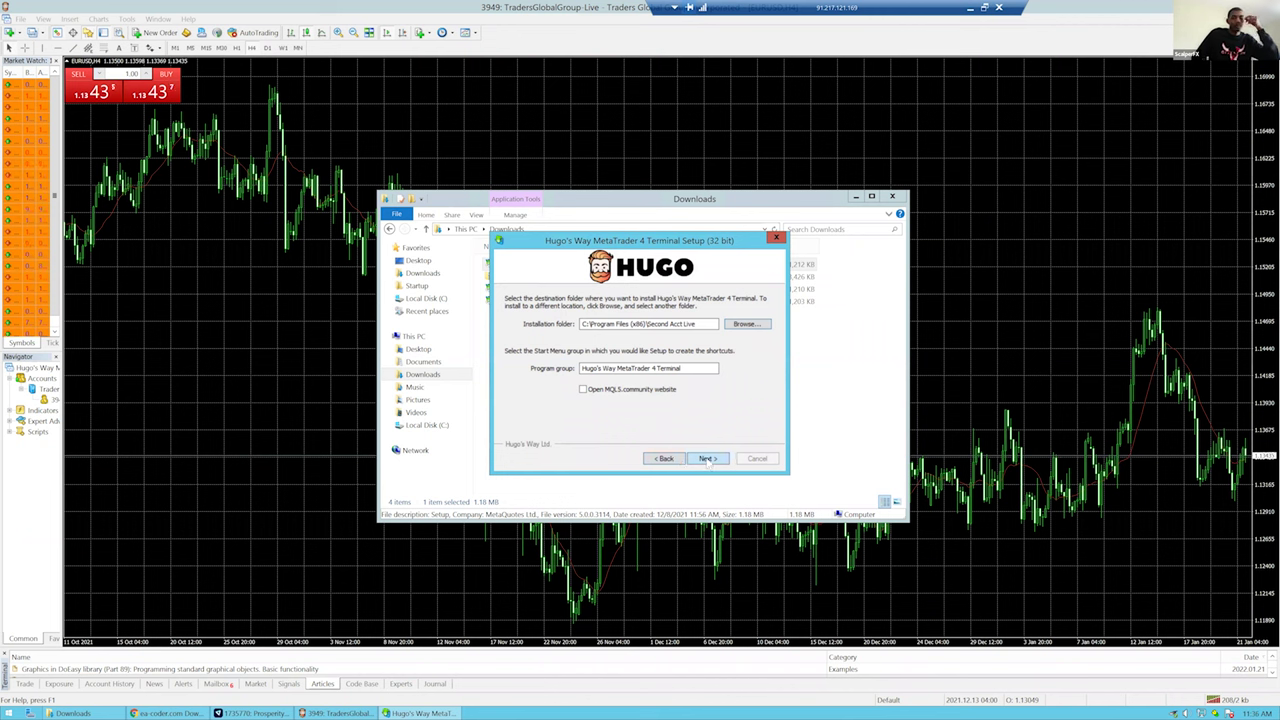
click(707, 459)
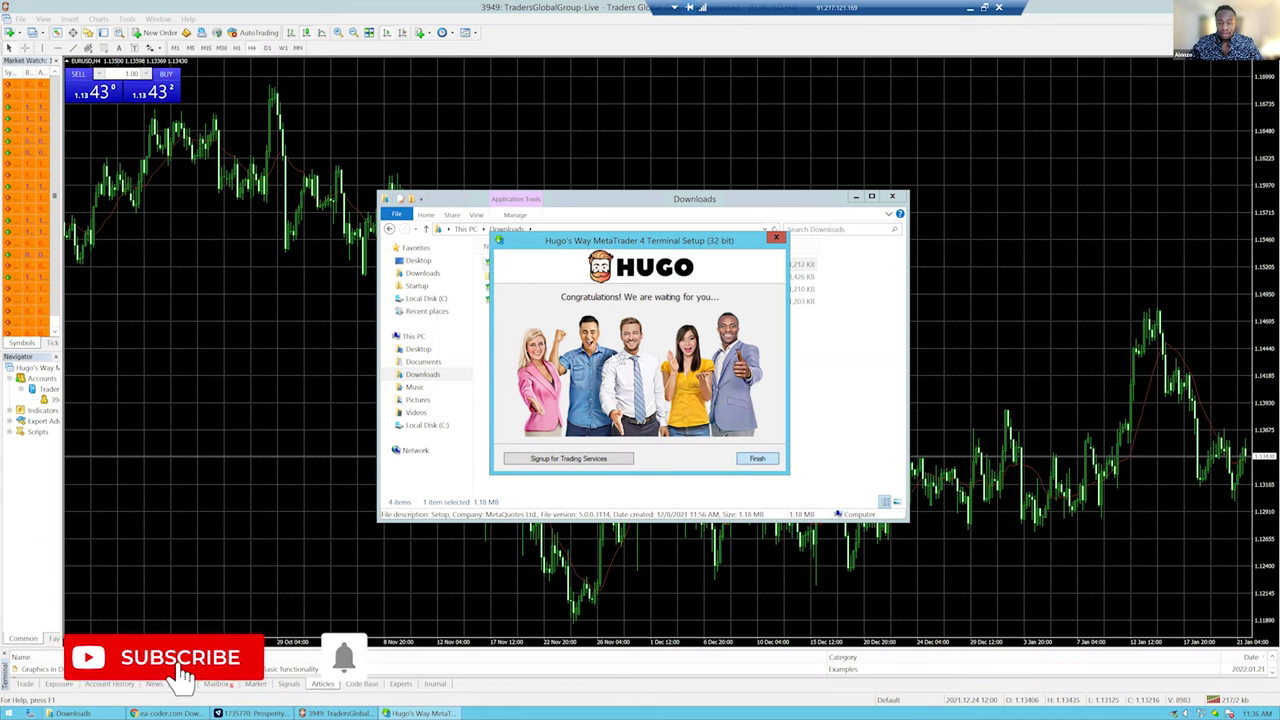
click(757, 458)
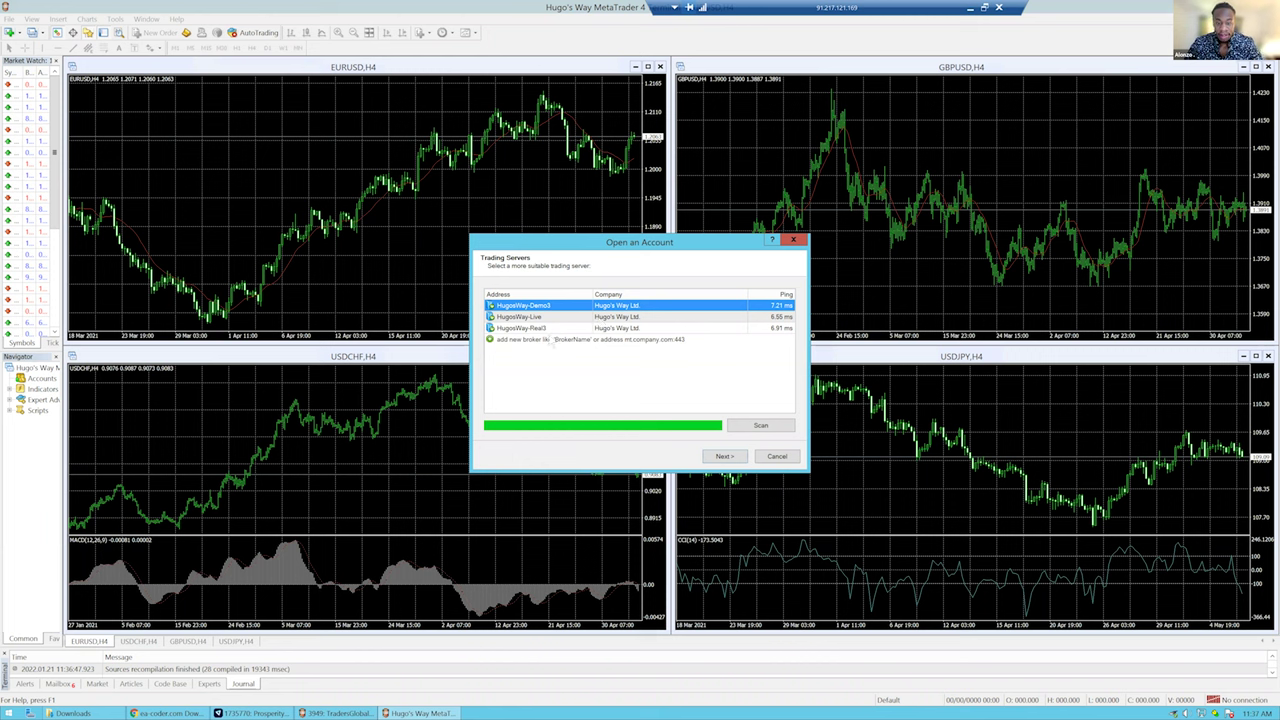
Search for 'tradersglo' and choose the TradersGlobalGroup-Live server
click(549, 339)
text(t)
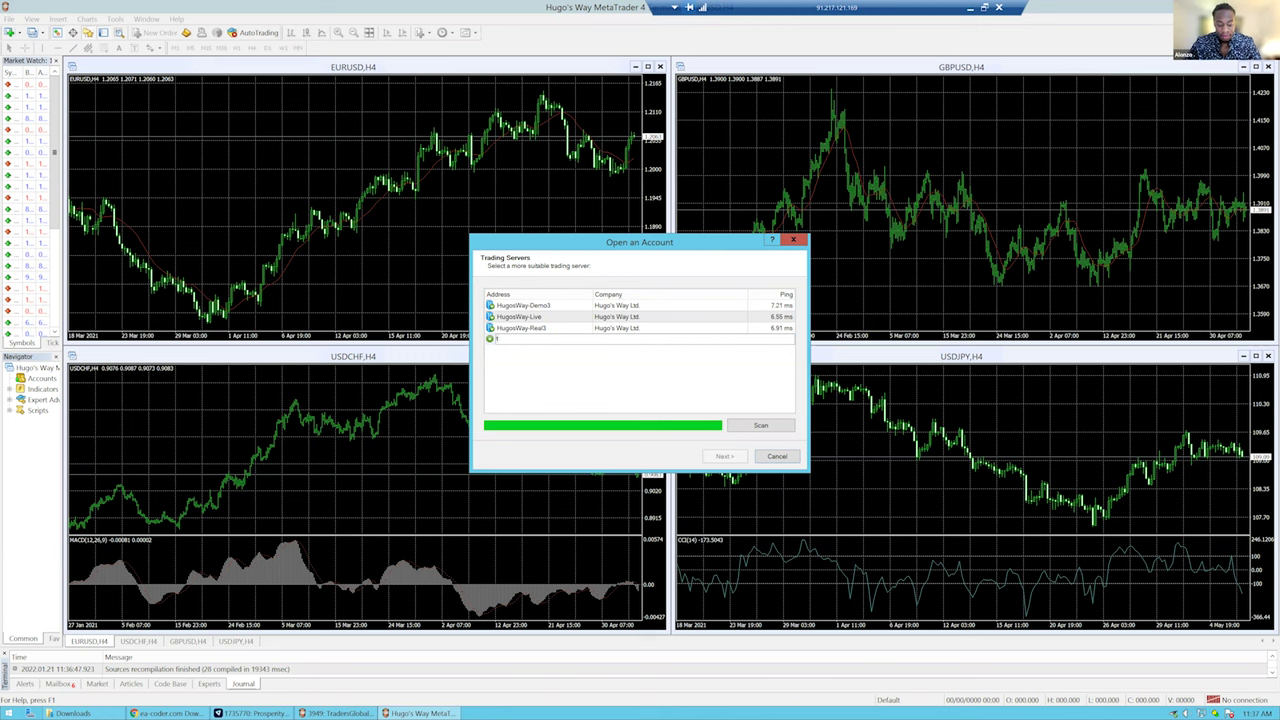
text(radersglo)
key(Return)
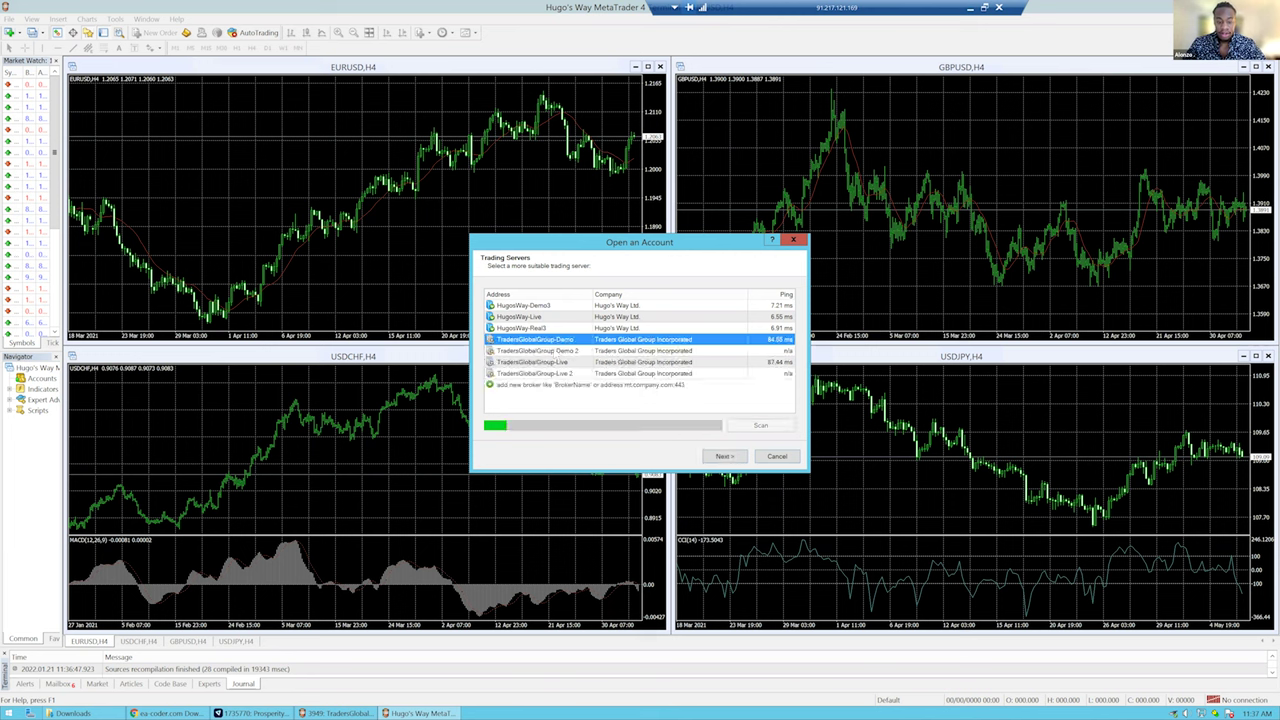
click(556, 362)
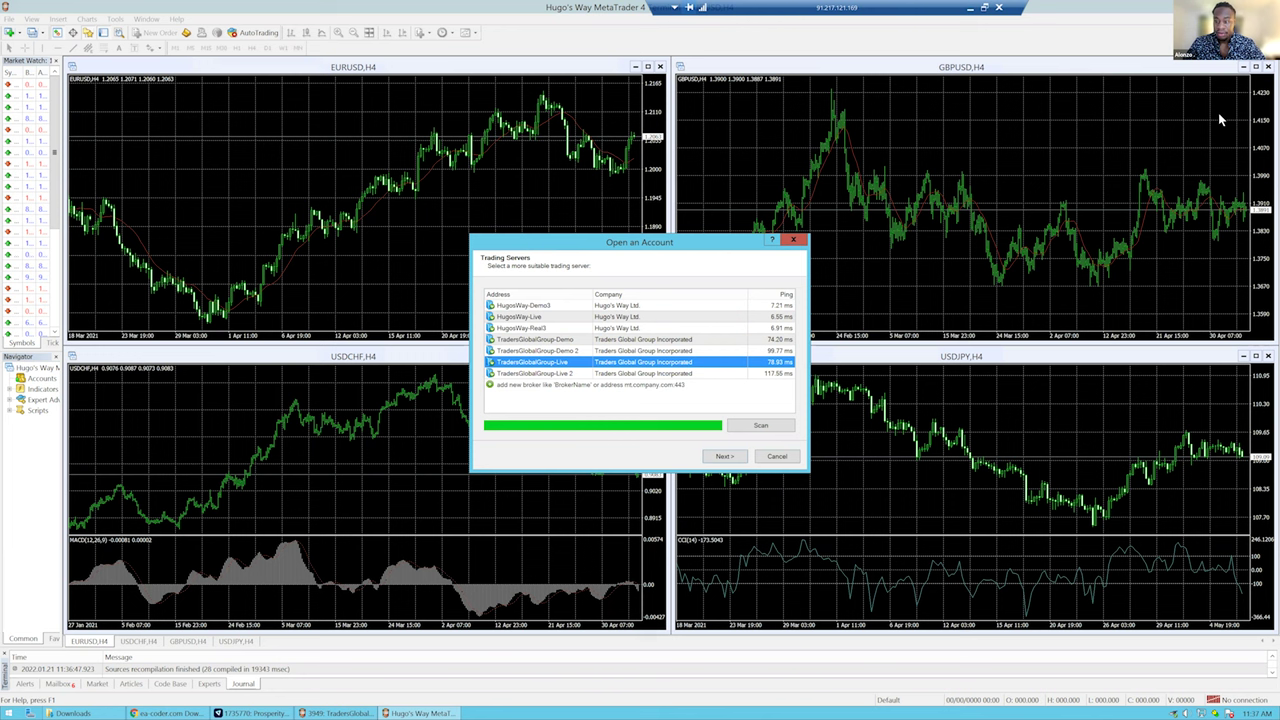
key(Return)
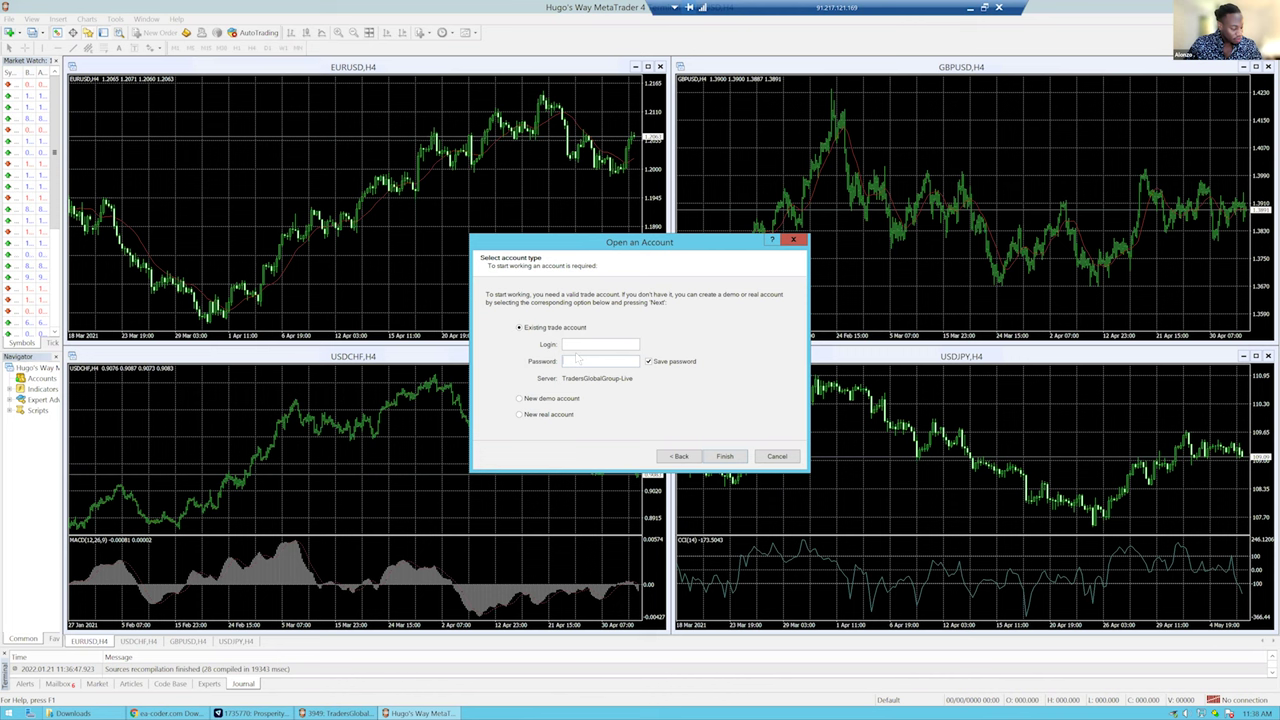
Paste the account password, enter the login number and finish logging in
right_click(577, 362)
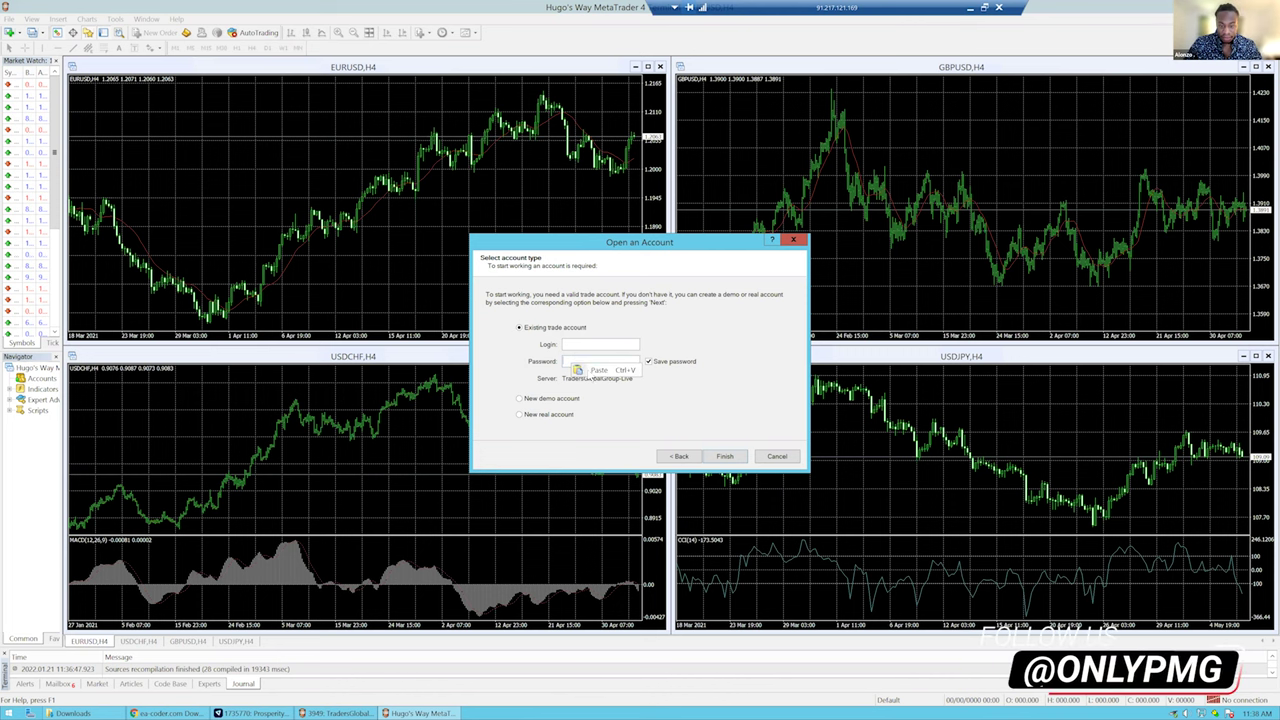
key(ctrl+v)
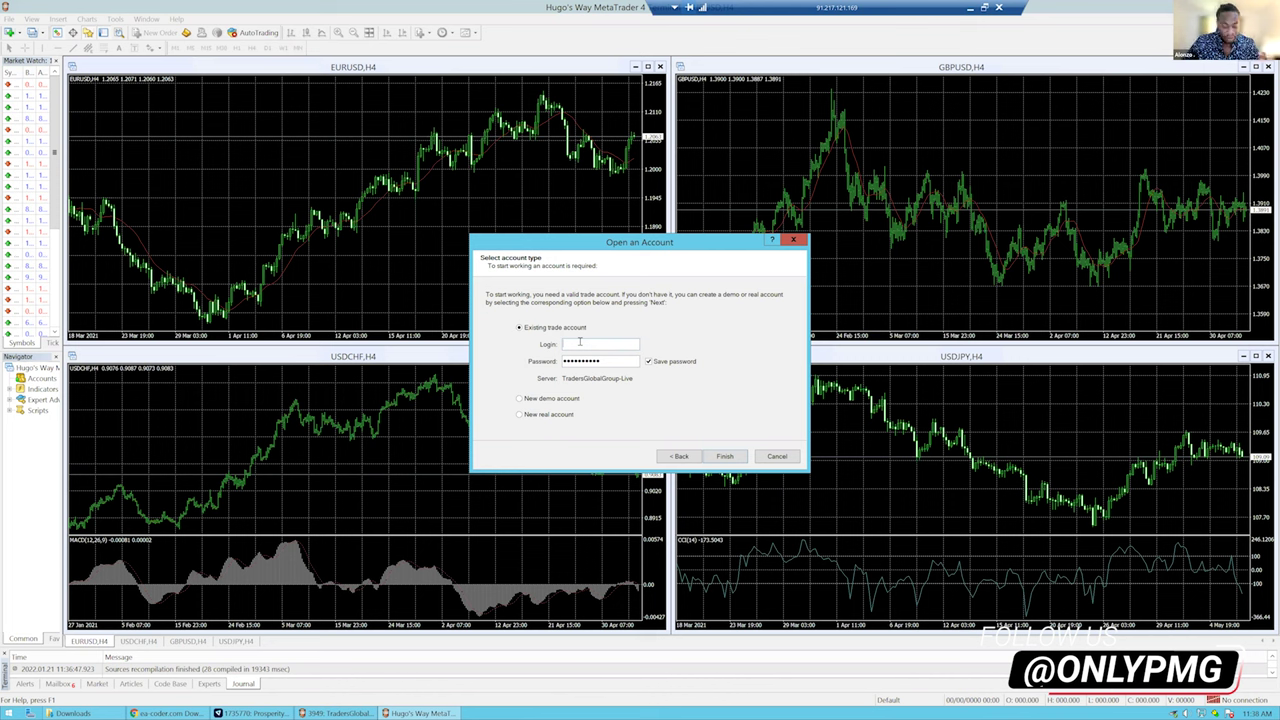
click(583, 344)
text(5976)
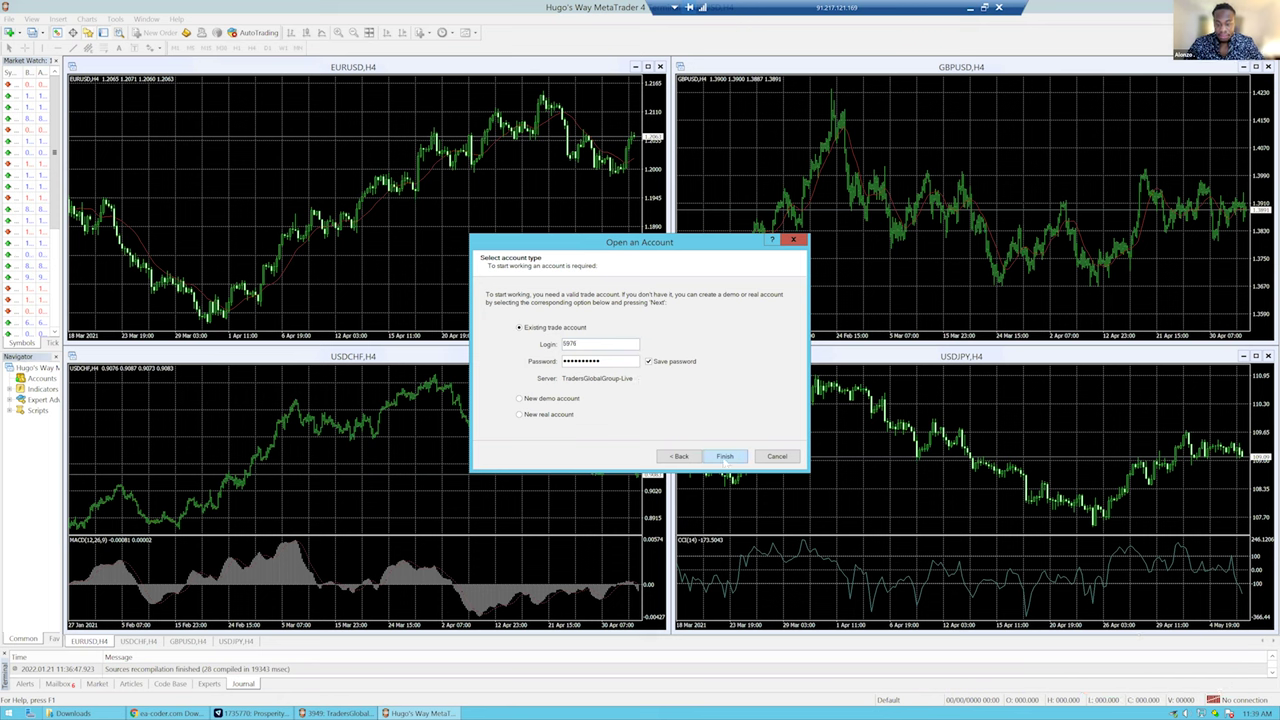
click(724, 456)
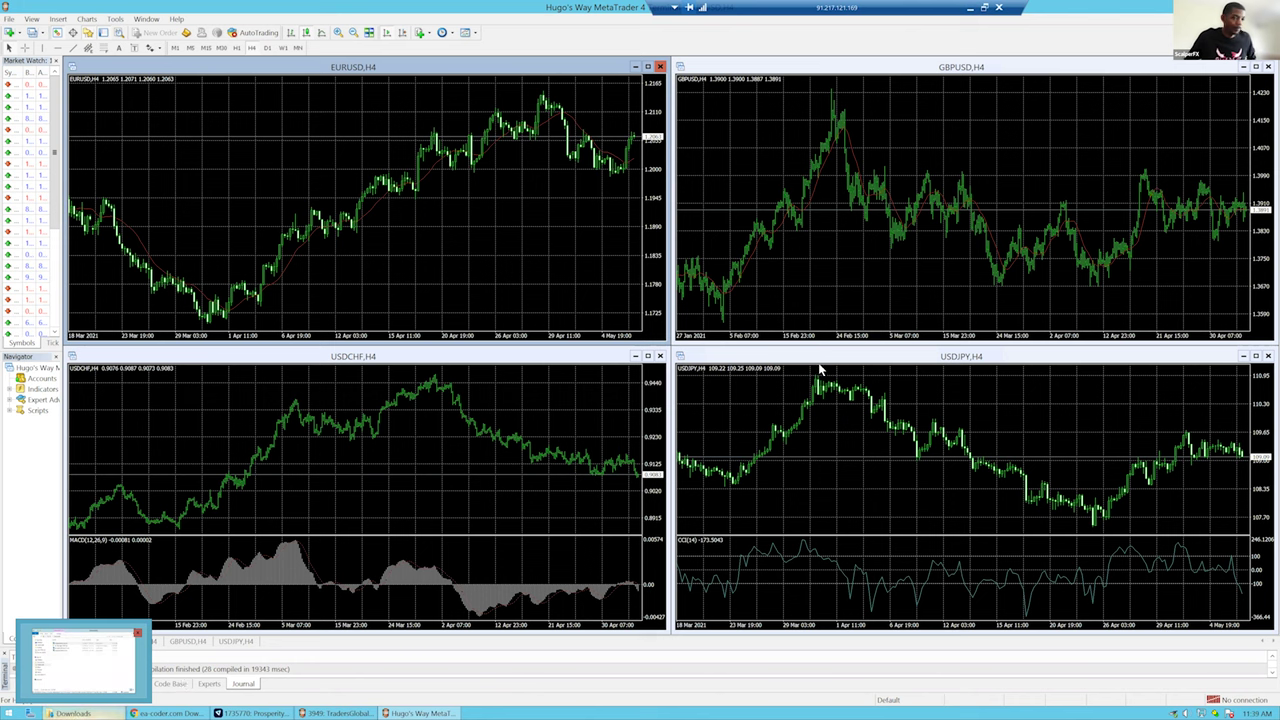
Extract the ltc-manager-299f zip in Downloads without showing the files, then open its folder
click(72, 713)
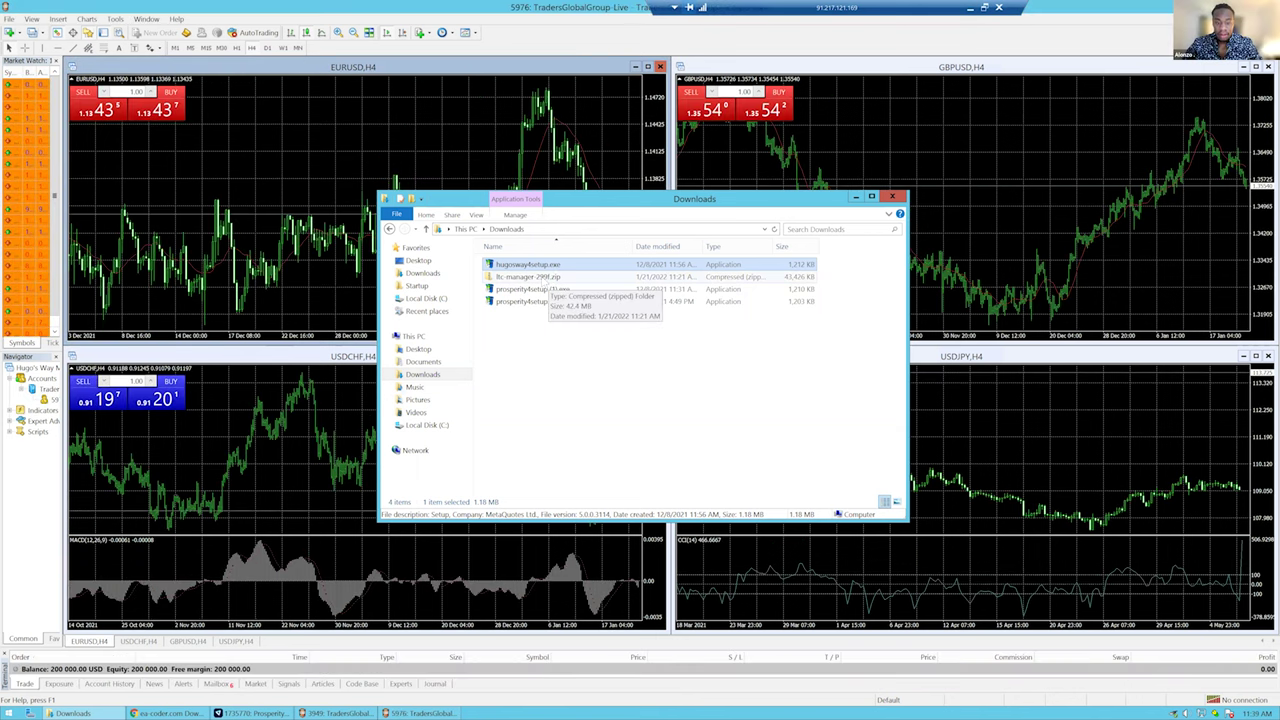
right_click(541, 279)
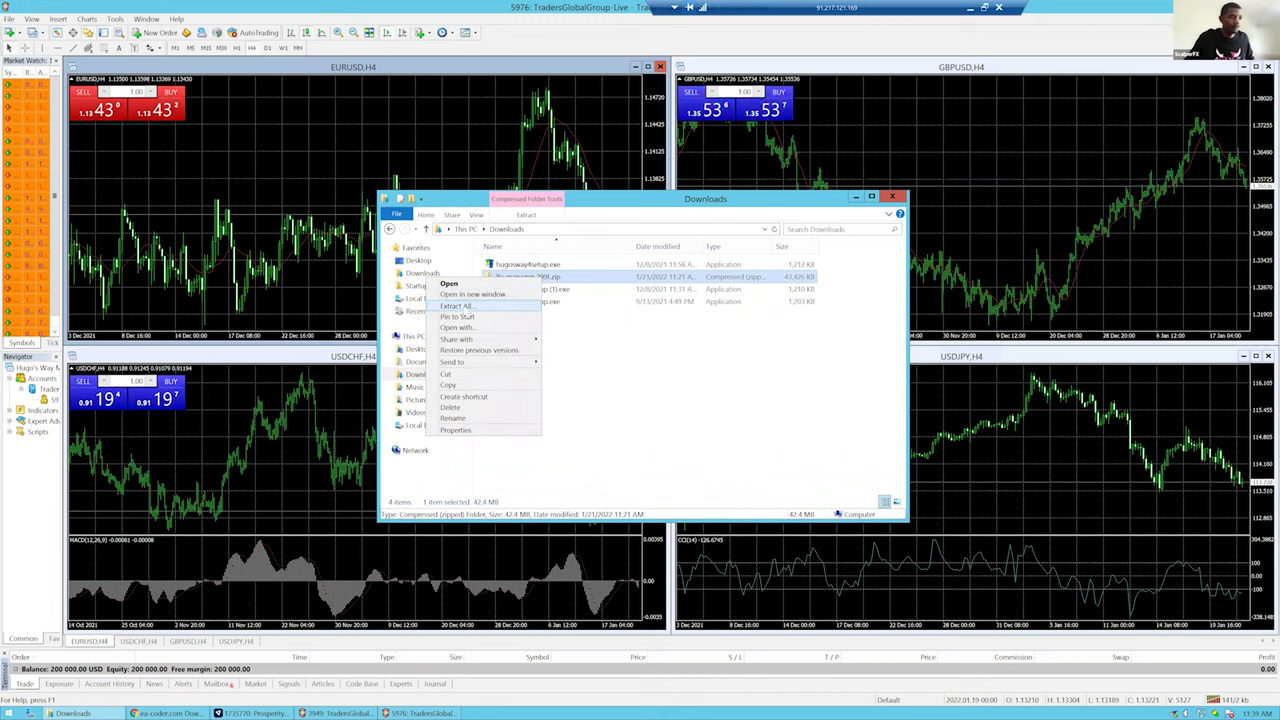
click(465, 308)
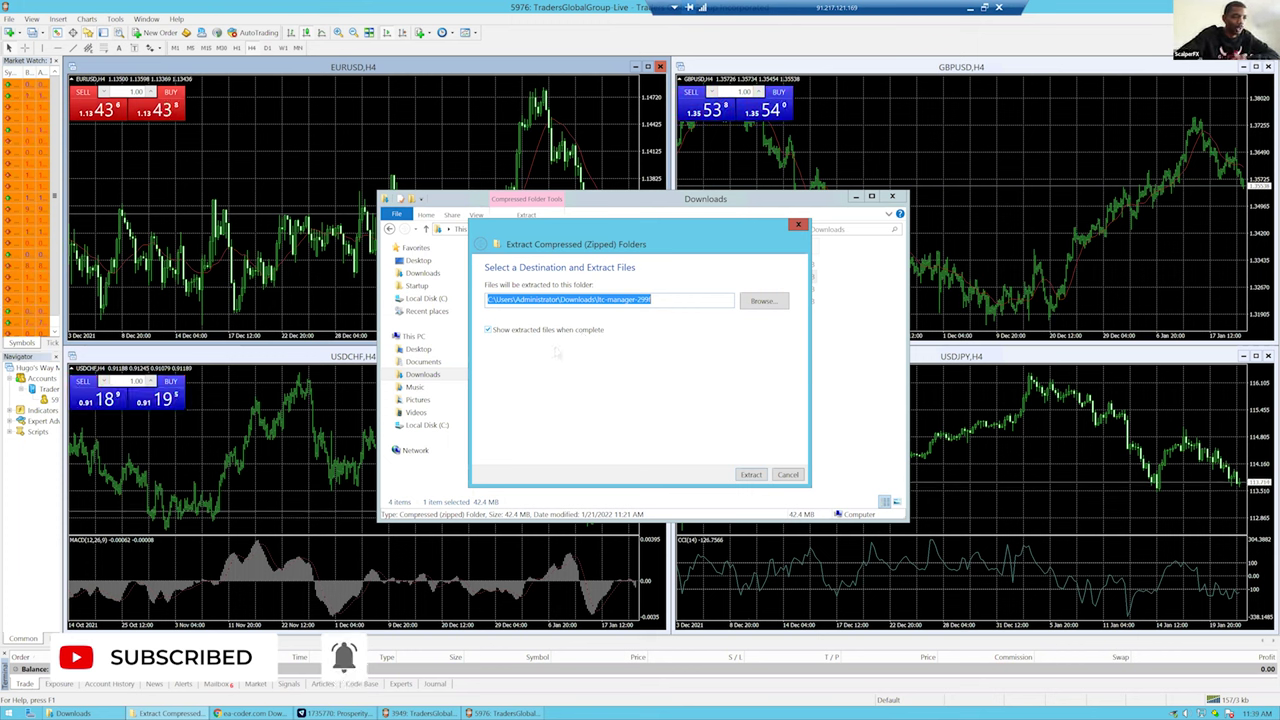
click(568, 330)
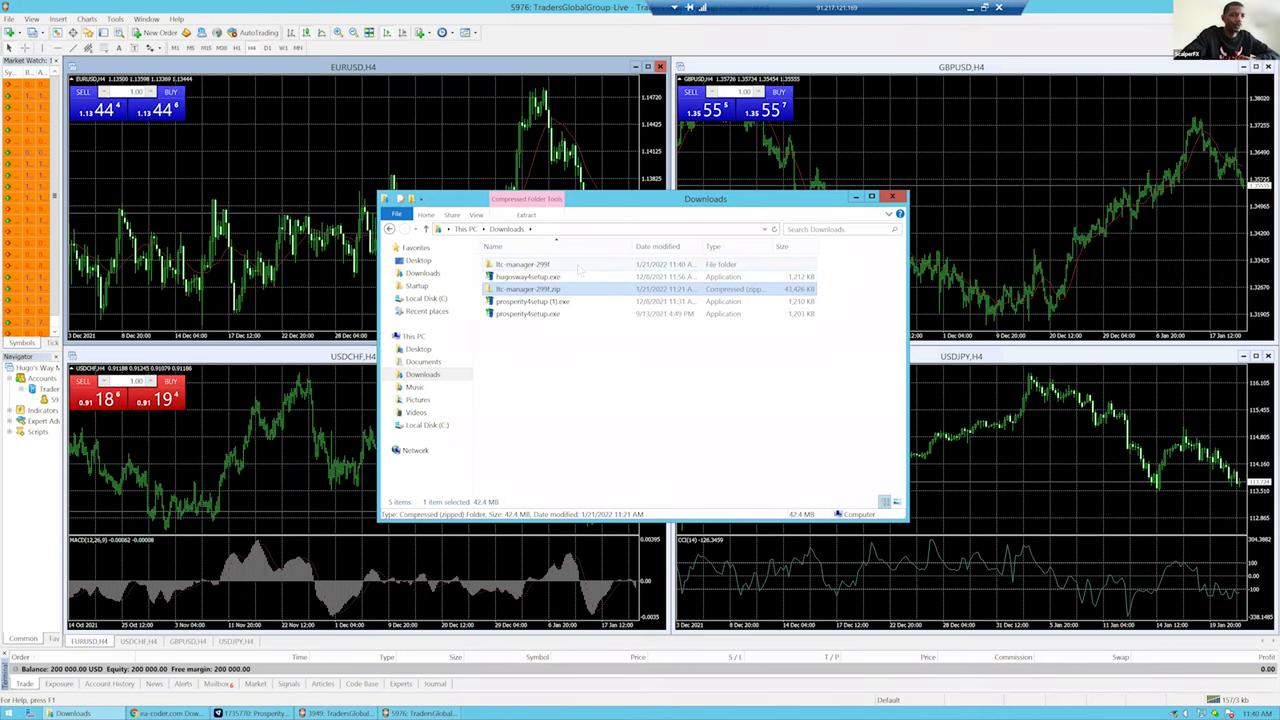
click(623, 265)
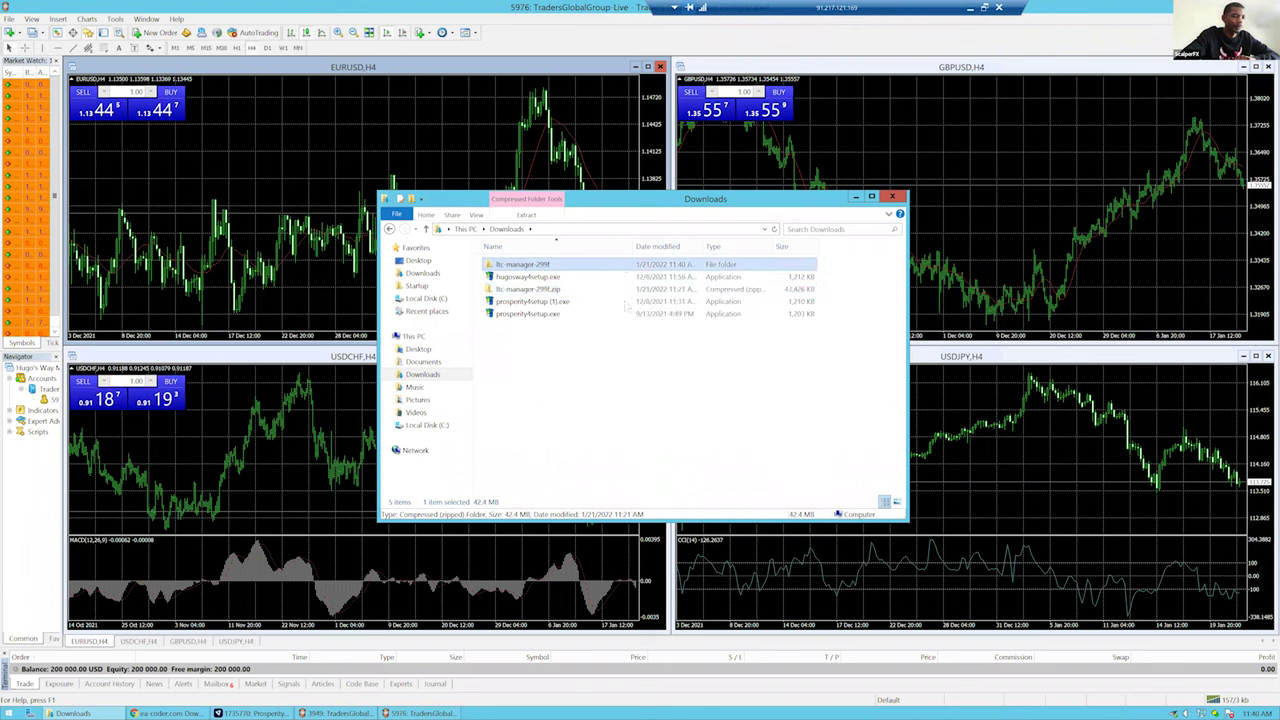
key(Return)
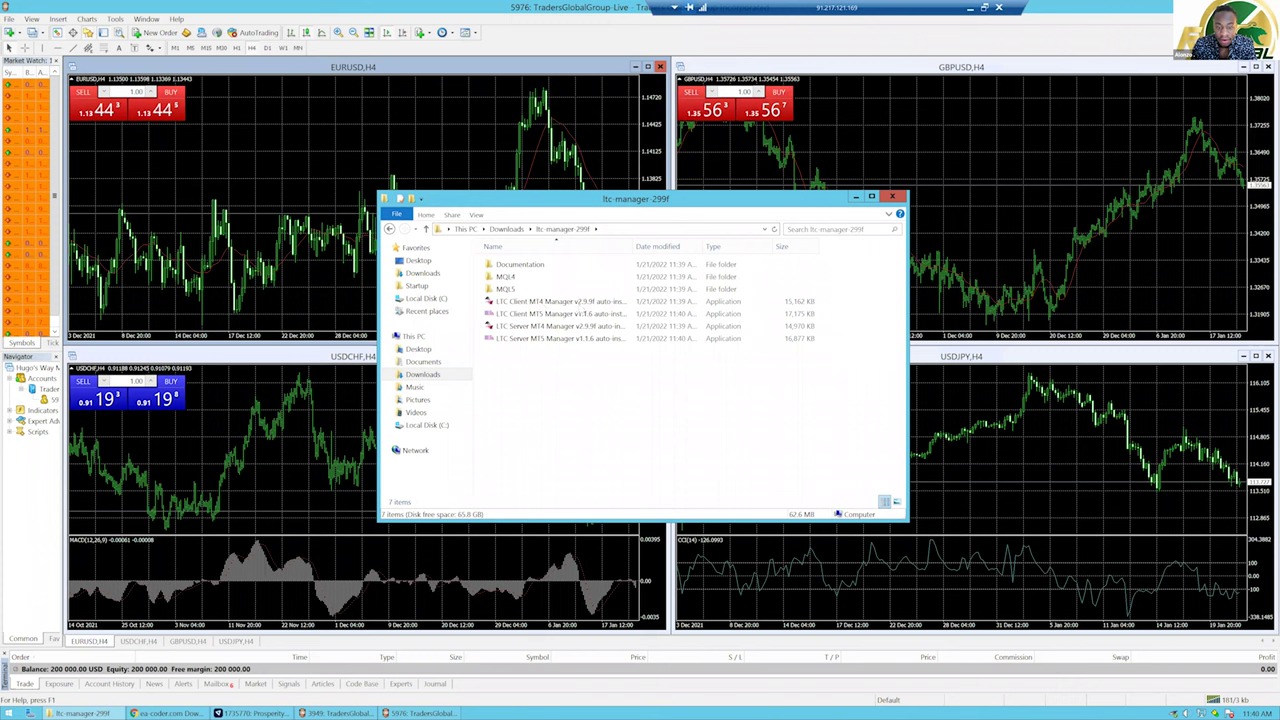
Review the LTC installers and run LTC Server MT4 Manager v2.9.9f auto-installer.exe
click(567, 302)
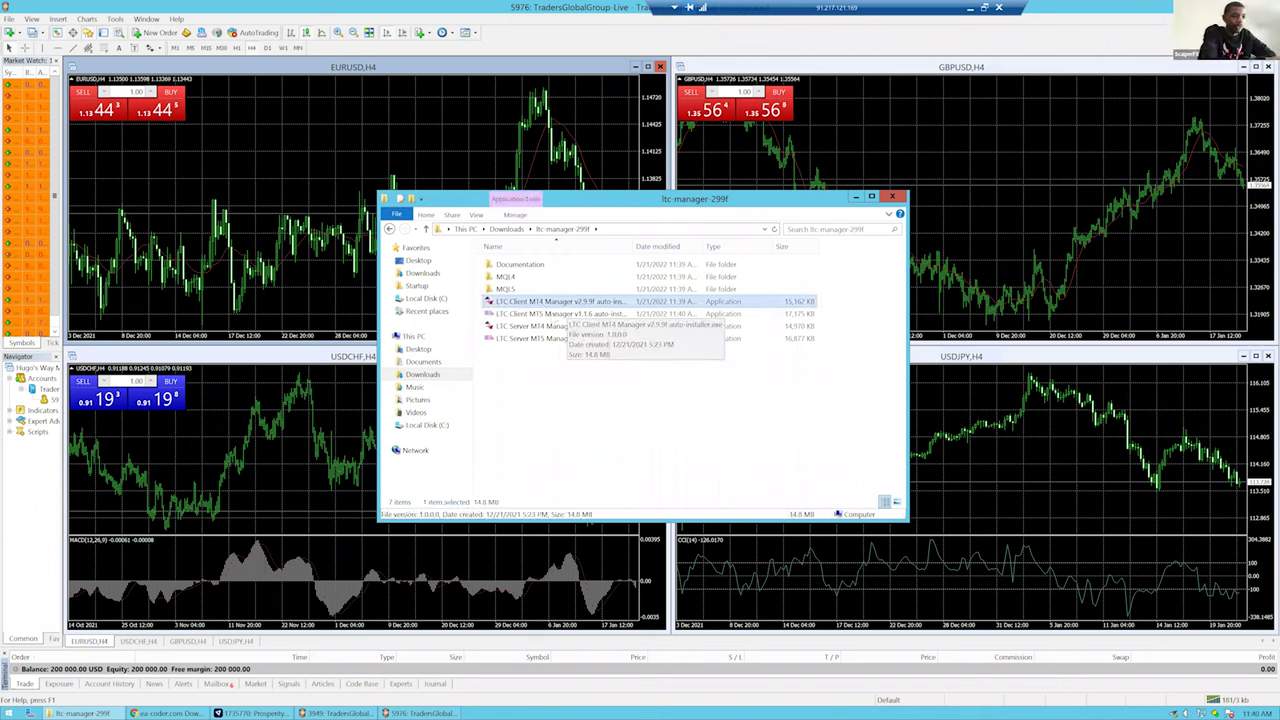
click(555, 314)
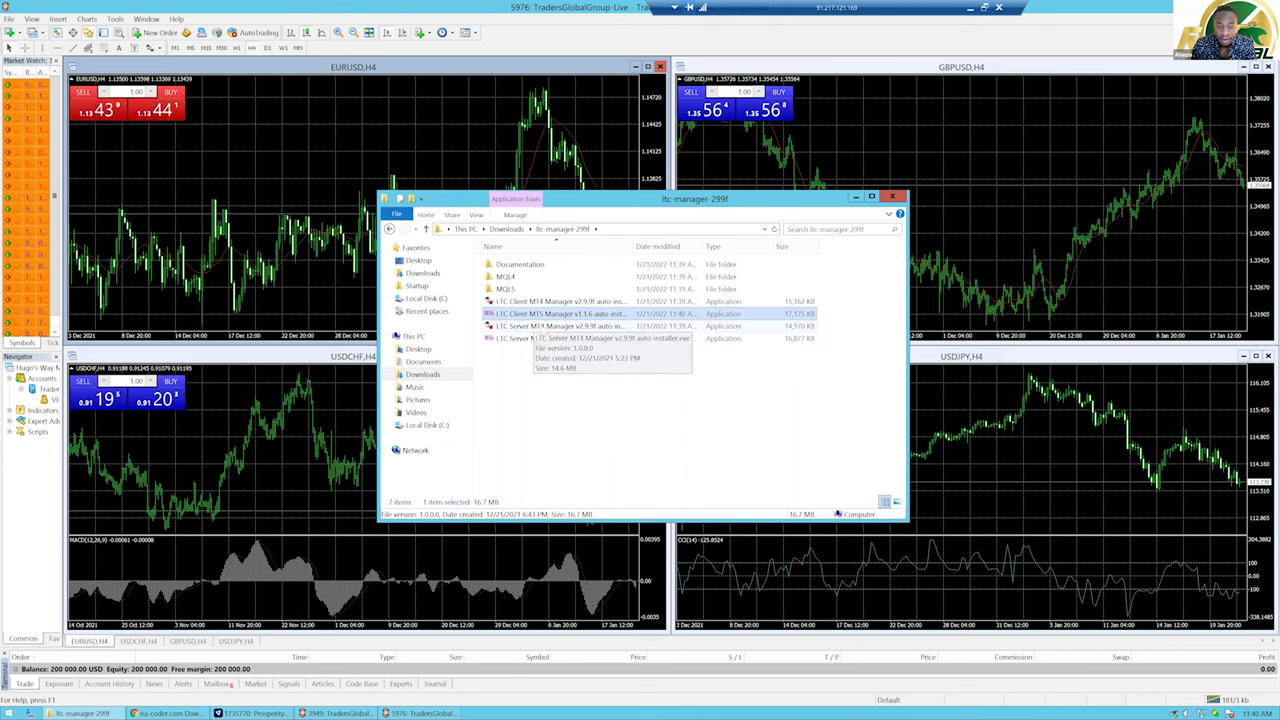
click(540, 339)
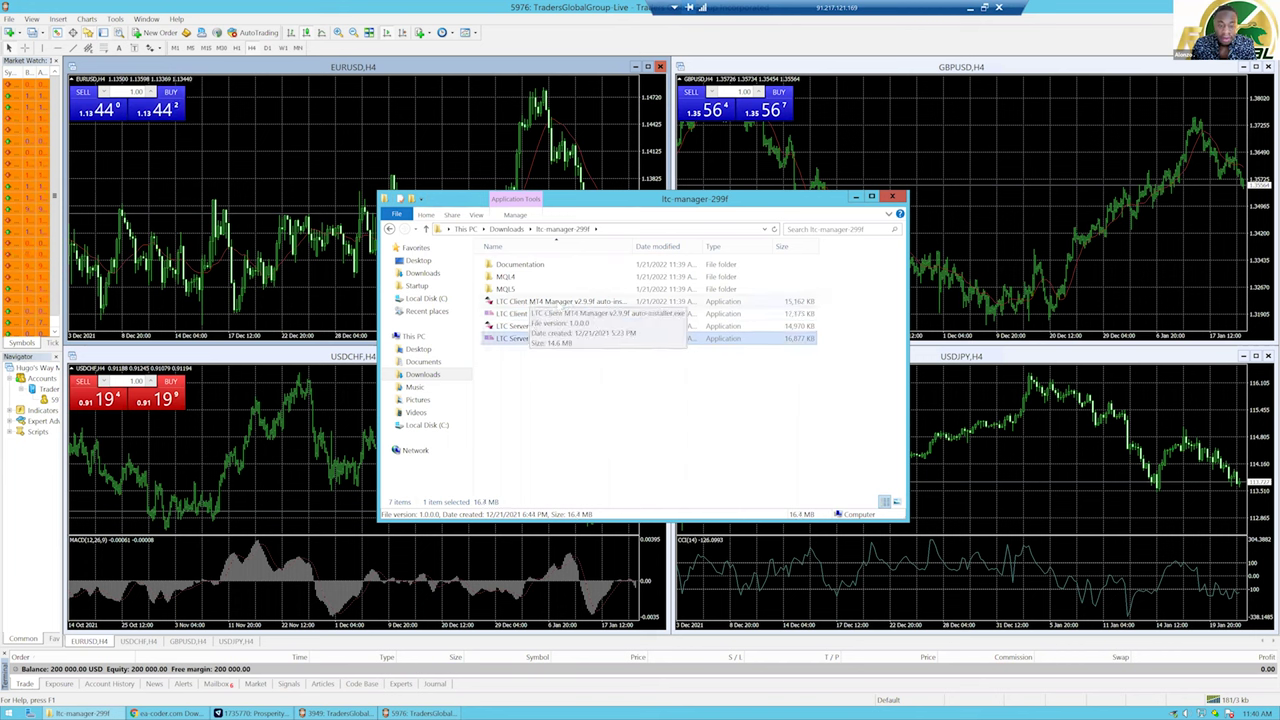
click(560, 303)
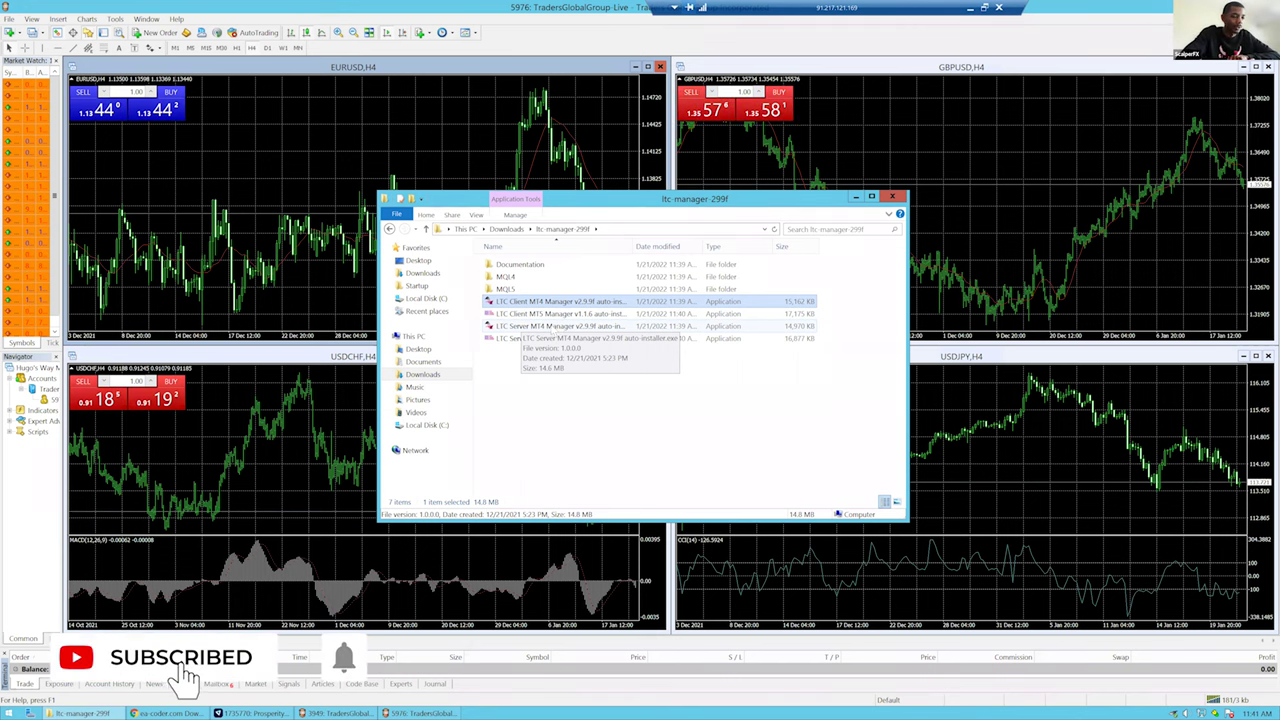
double_click(553, 328)
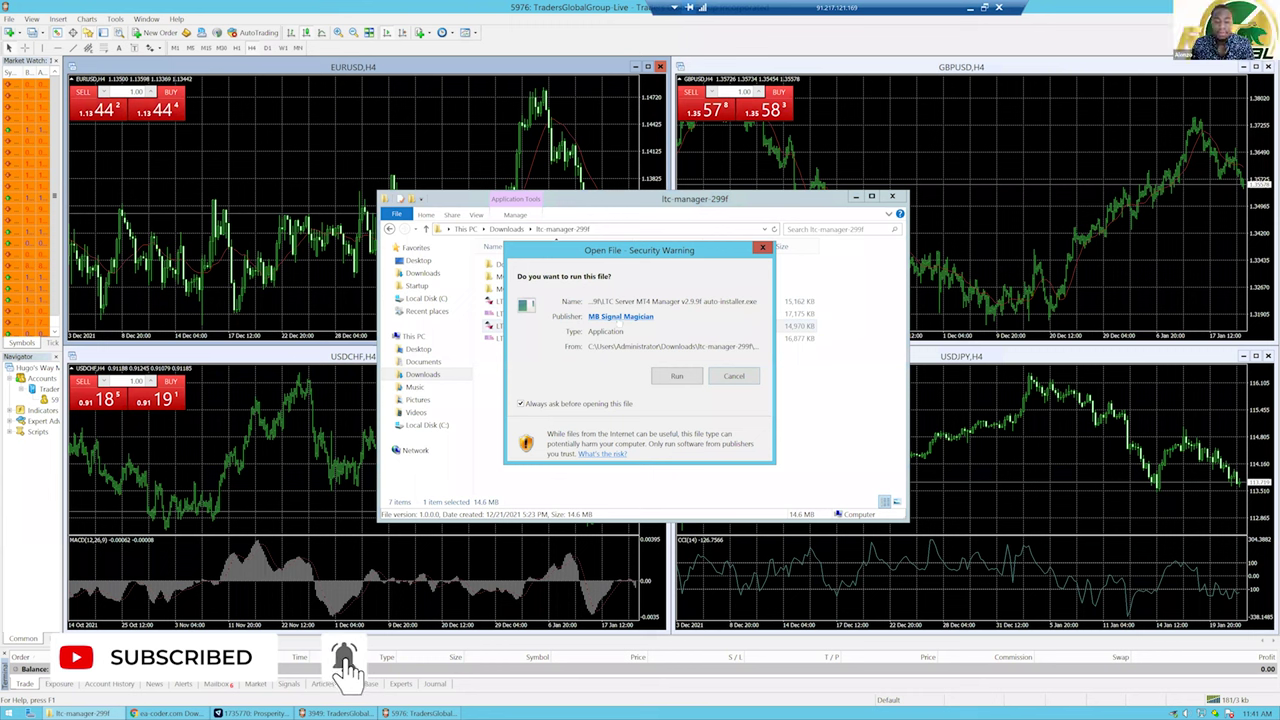
Accept the license, target the MASTER Copier terminal, and complete the server manager install
click(673, 376)
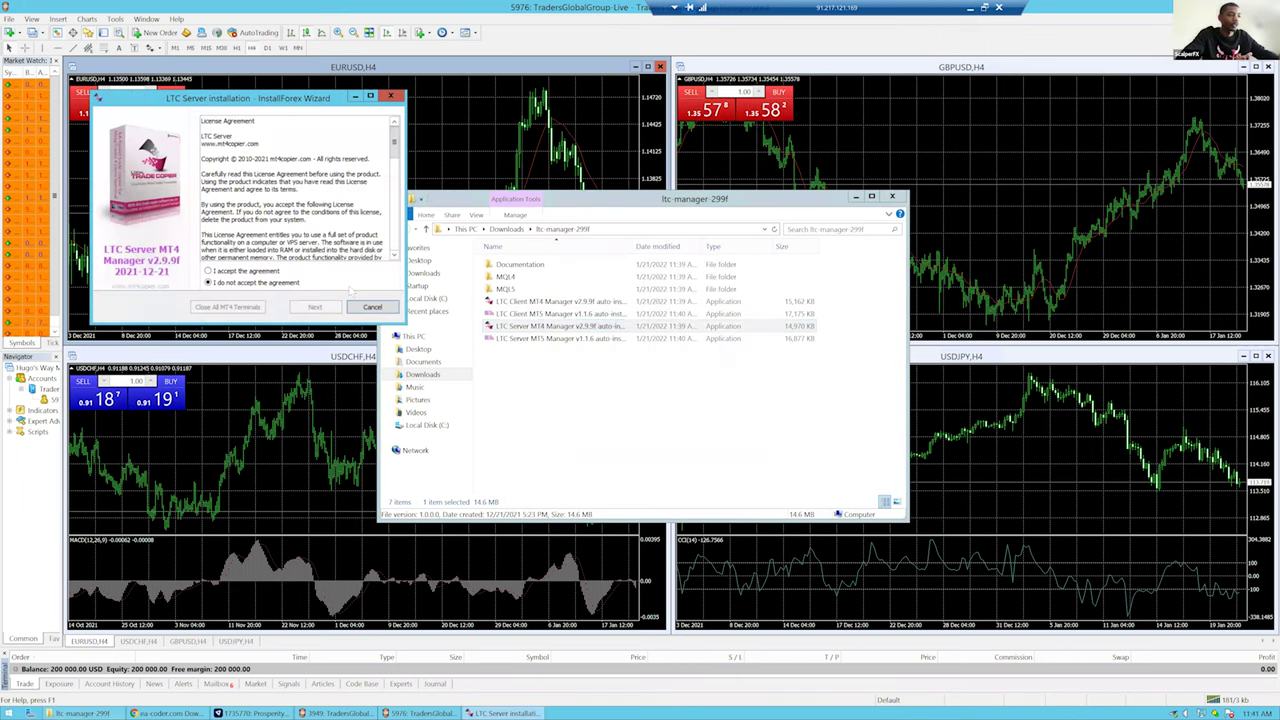
click(208, 270)
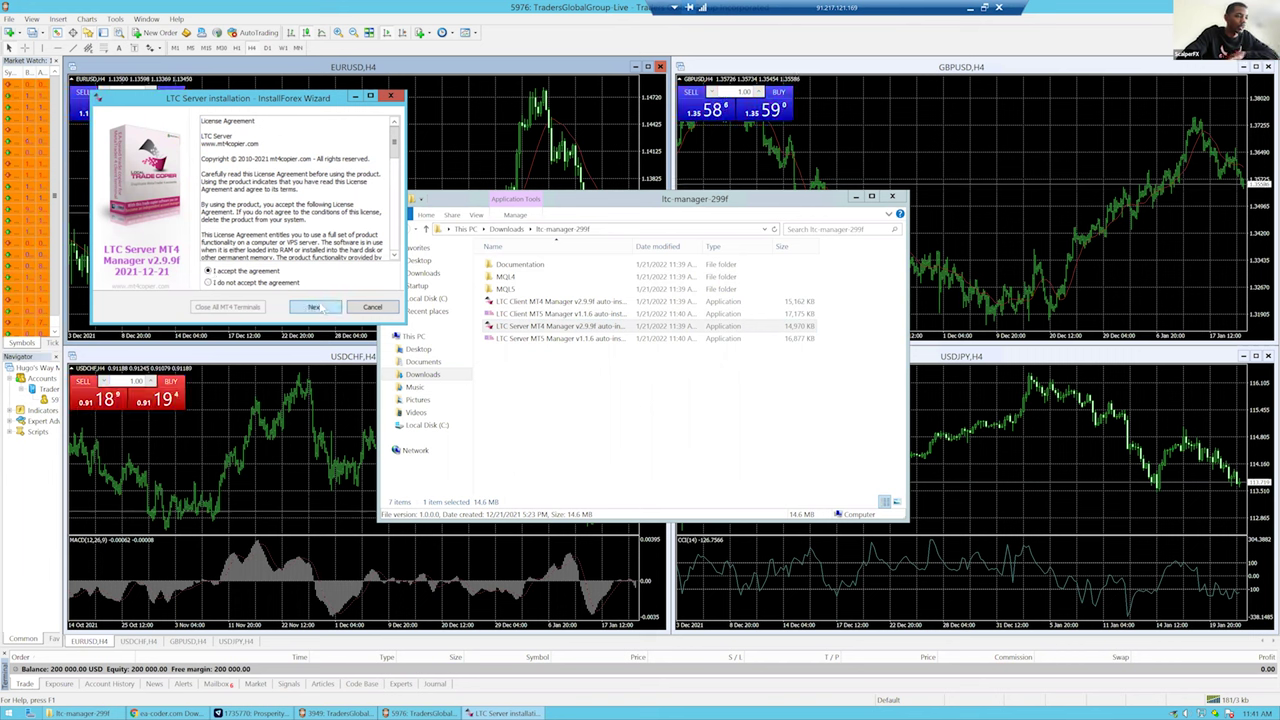
click(316, 307)
click(318, 308)
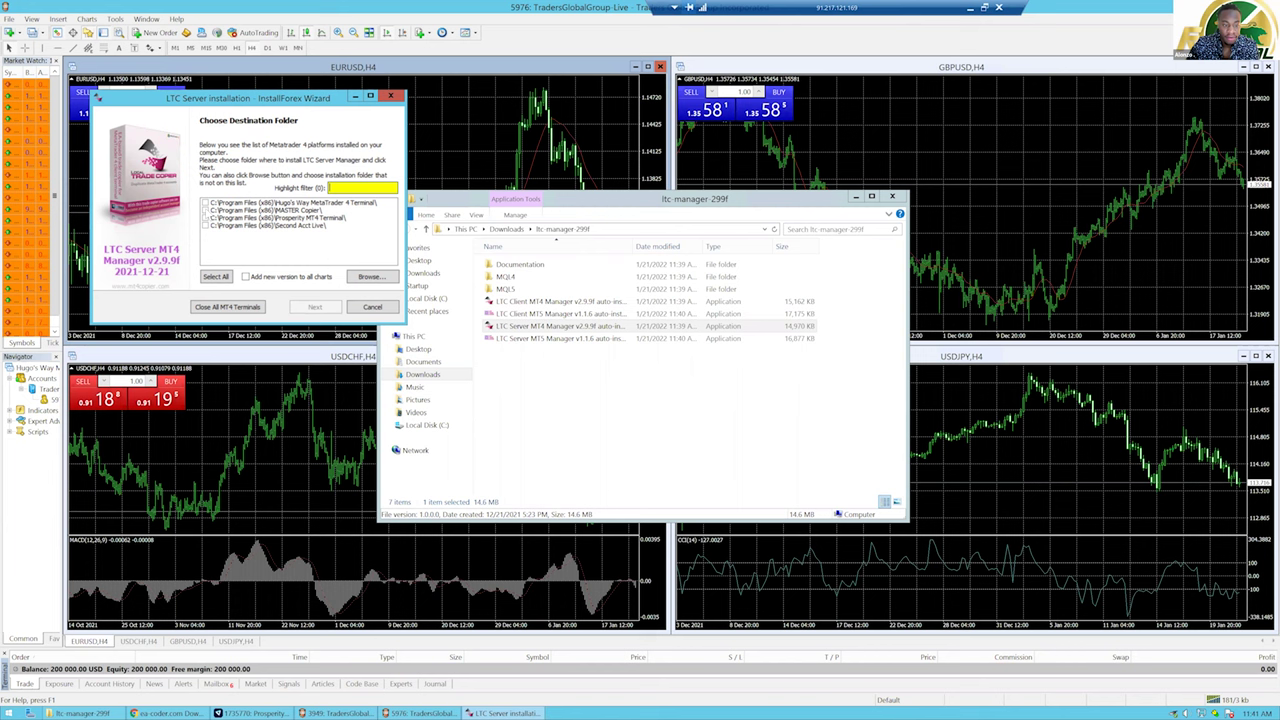
click(206, 210)
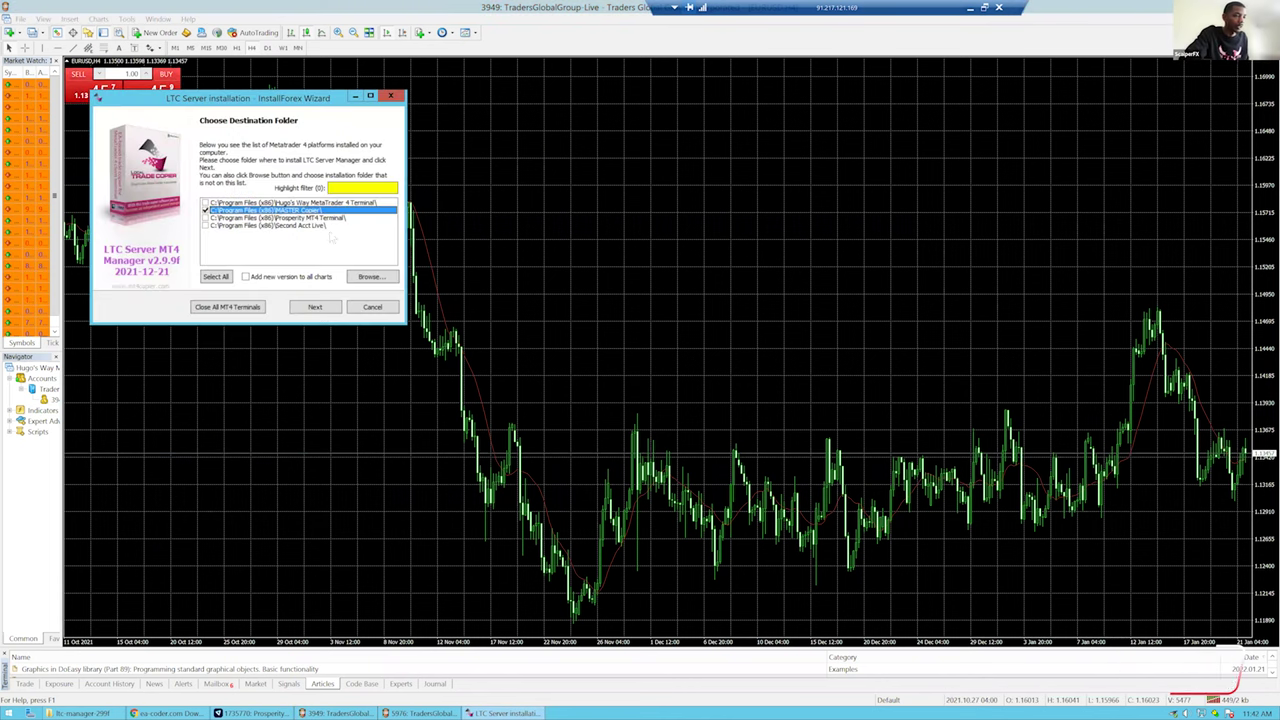
click(311, 305)
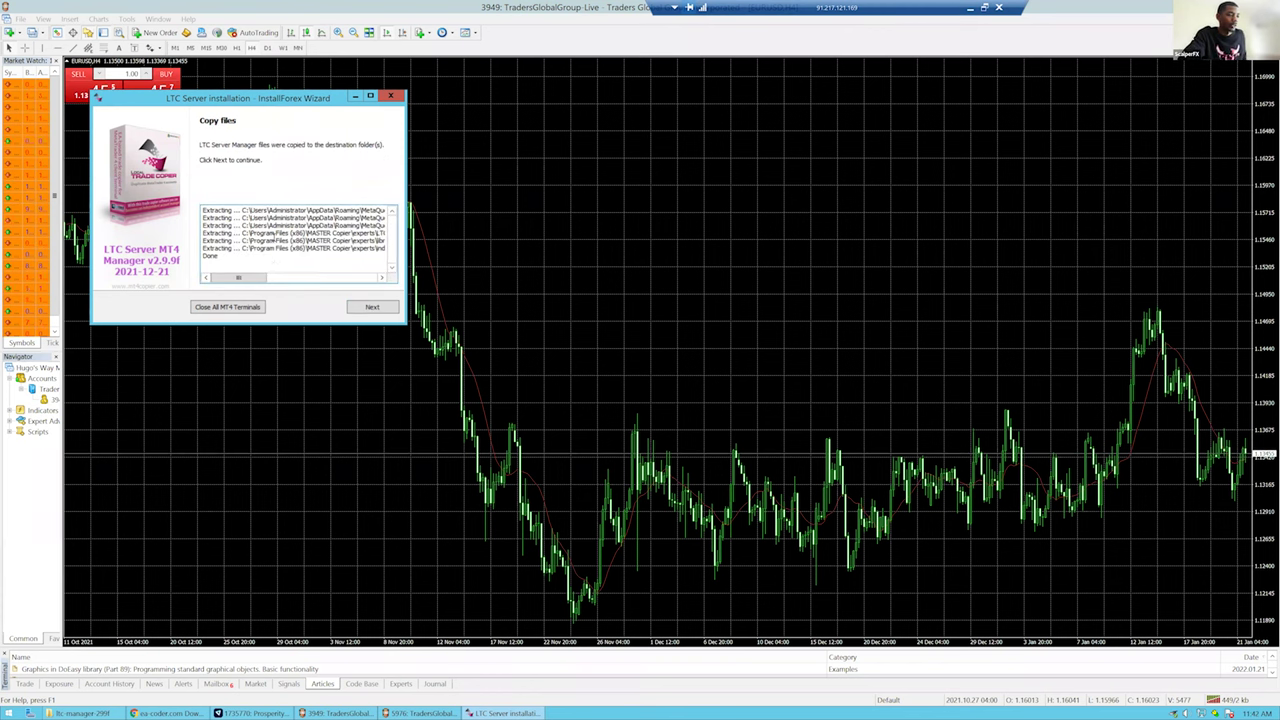
click(372, 307)
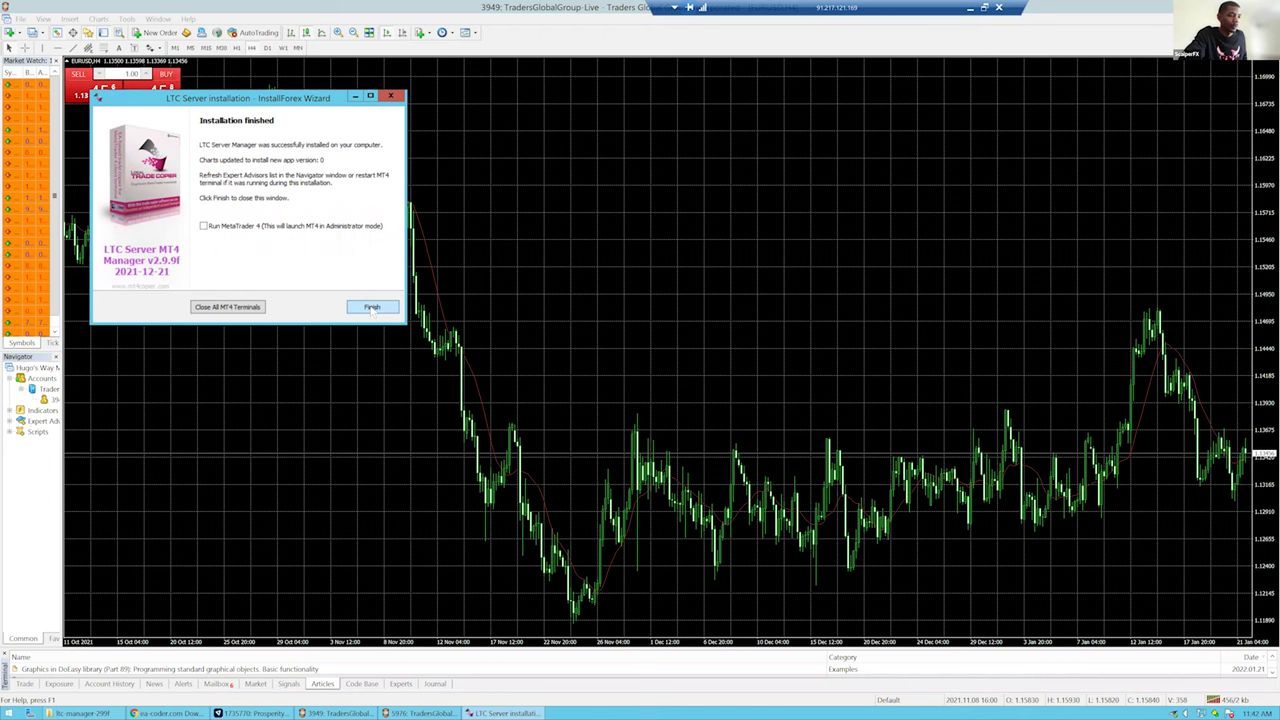
click(372, 307)
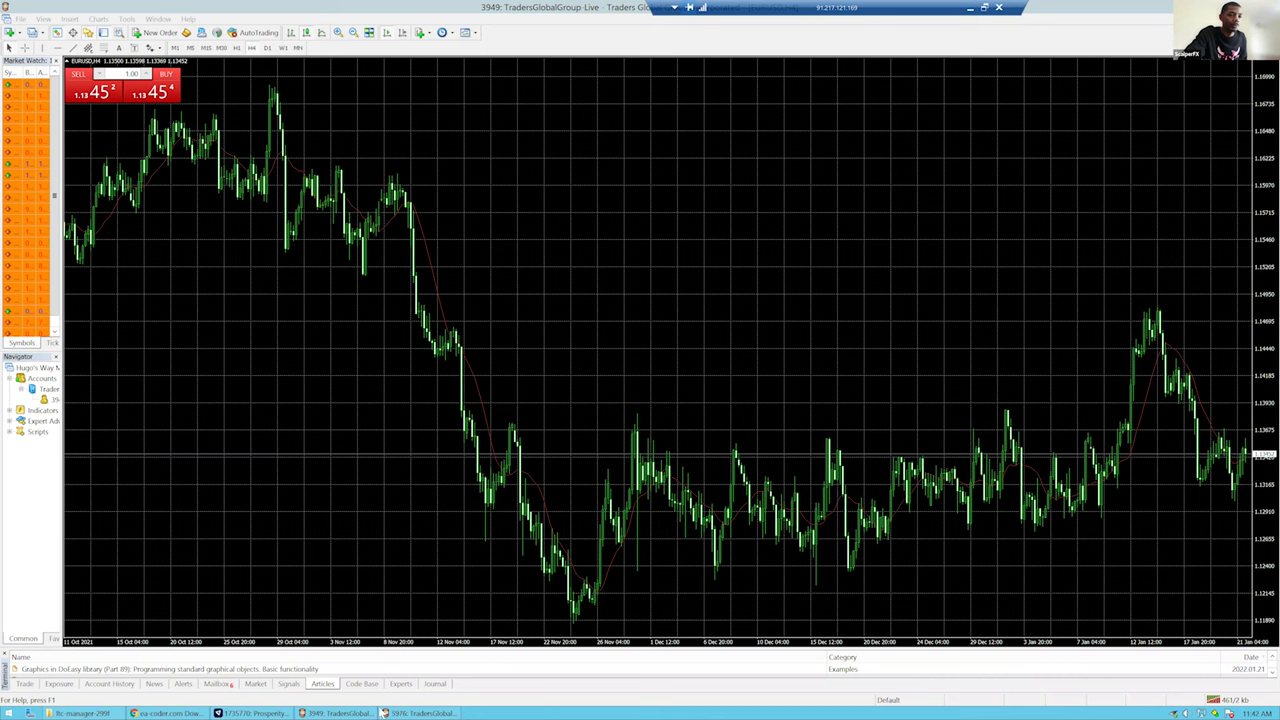
Launch the LTC Client MT4 Manager installer from the ltc-manager folder
click(86, 714)
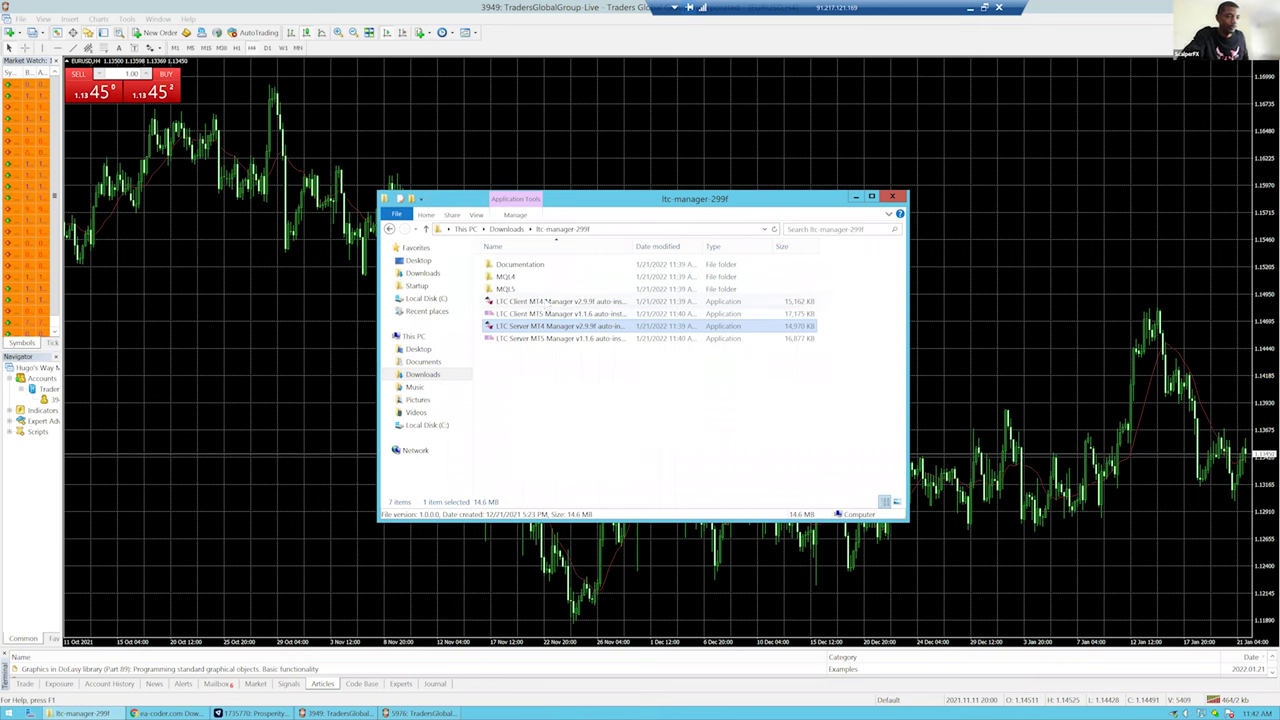
click(546, 301)
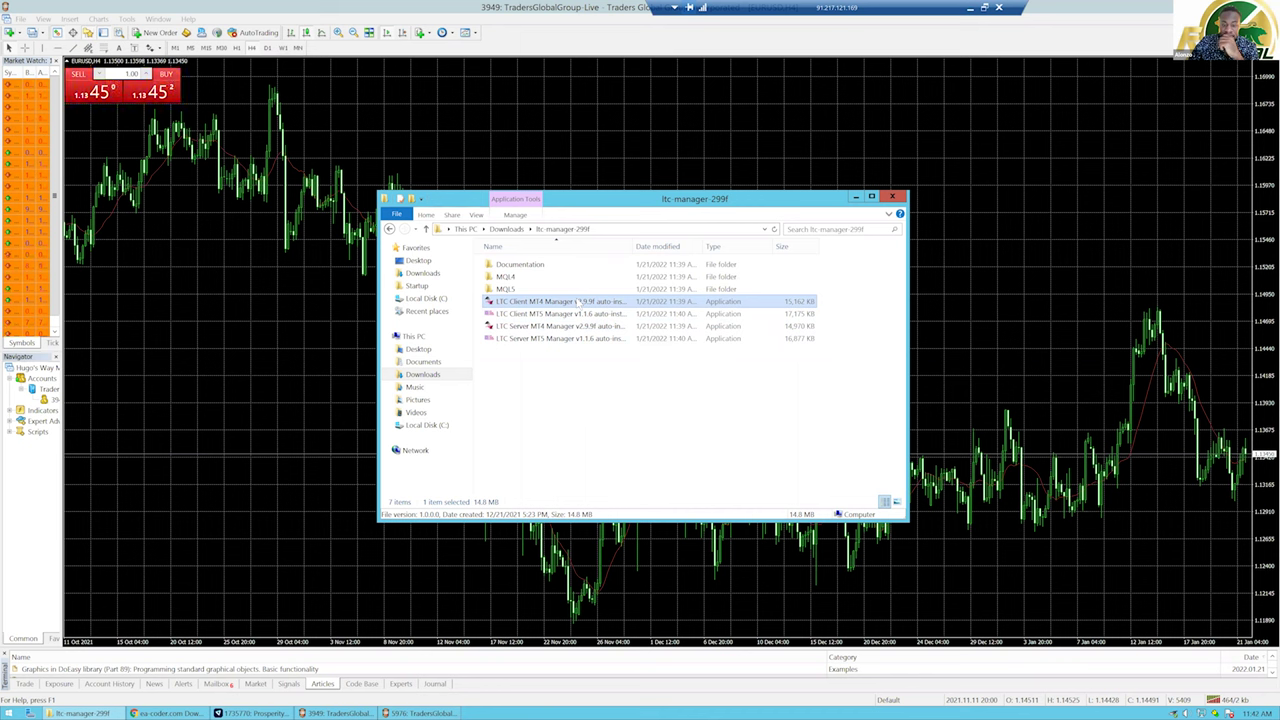
key(Return)
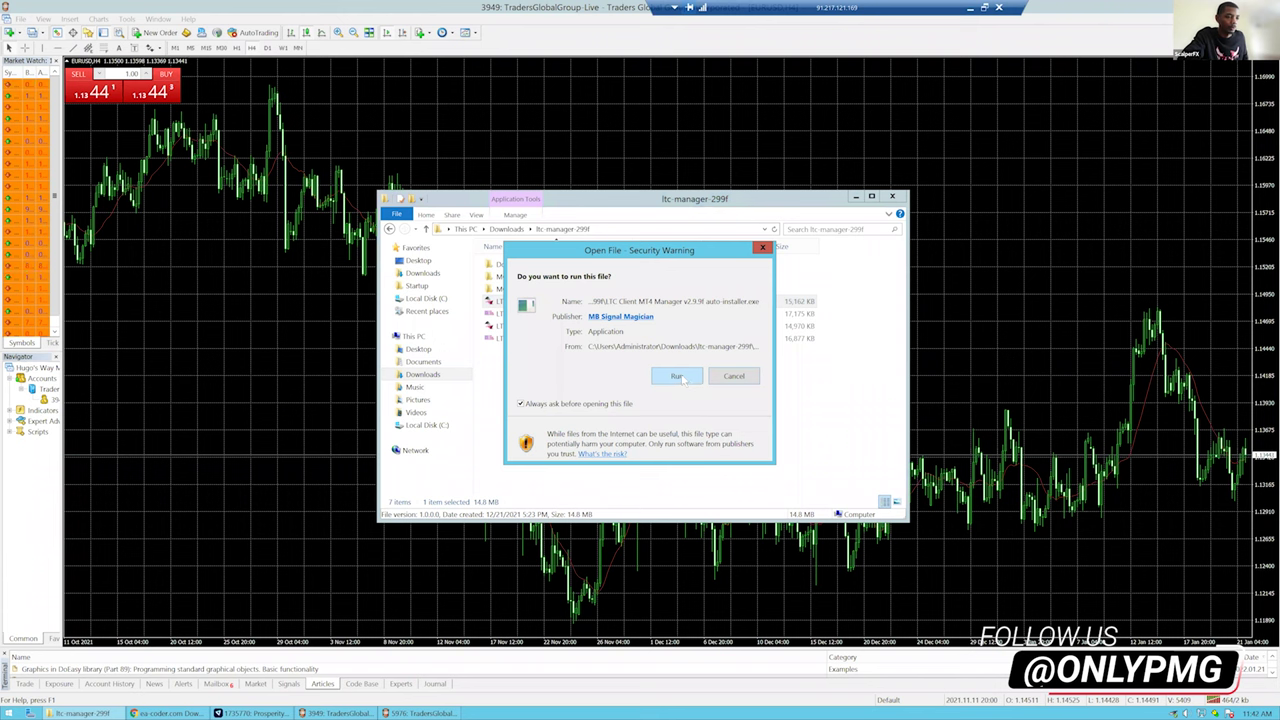
click(679, 377)
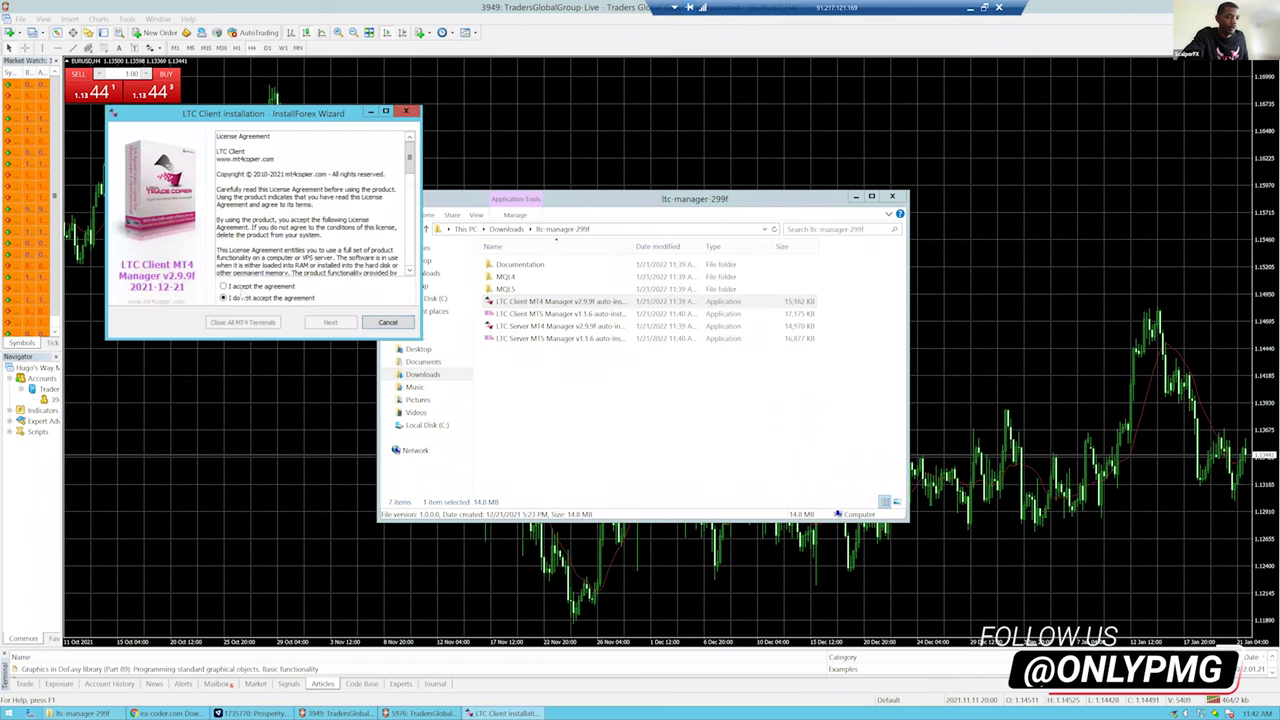
Accept the license and install the client manager into the Second Acct Live terminal
click(290, 287)
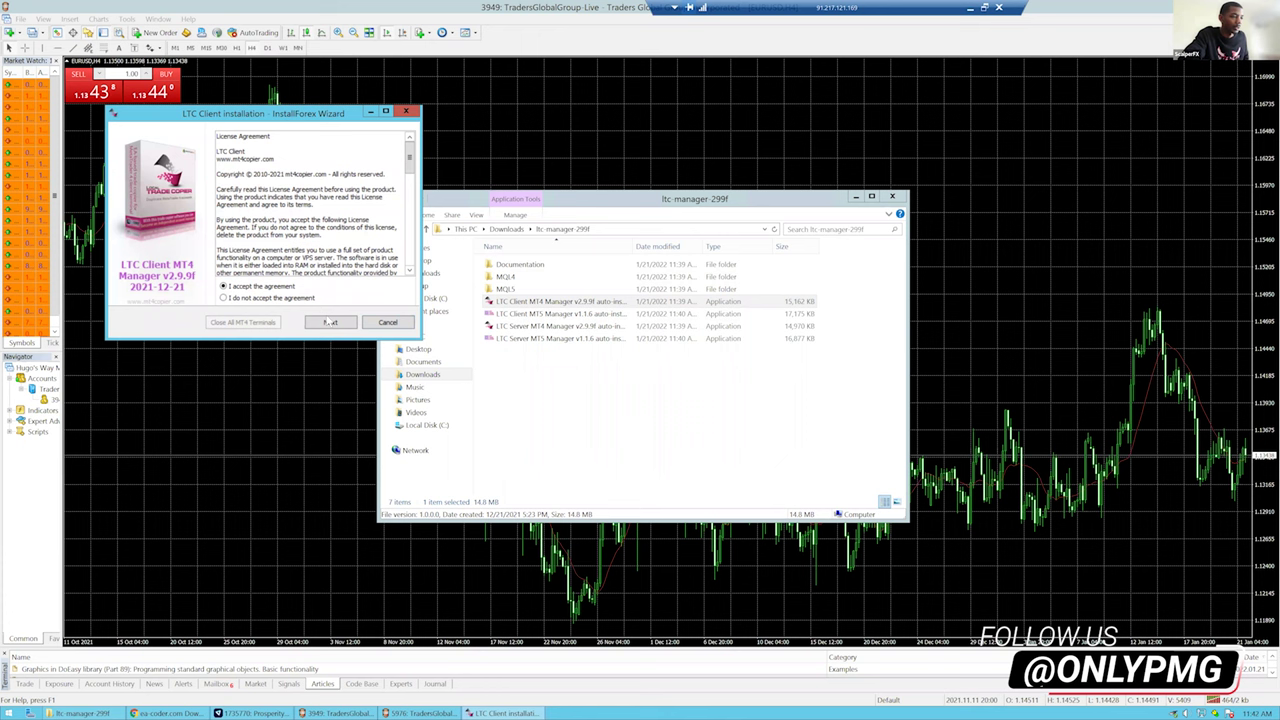
click(330, 322)
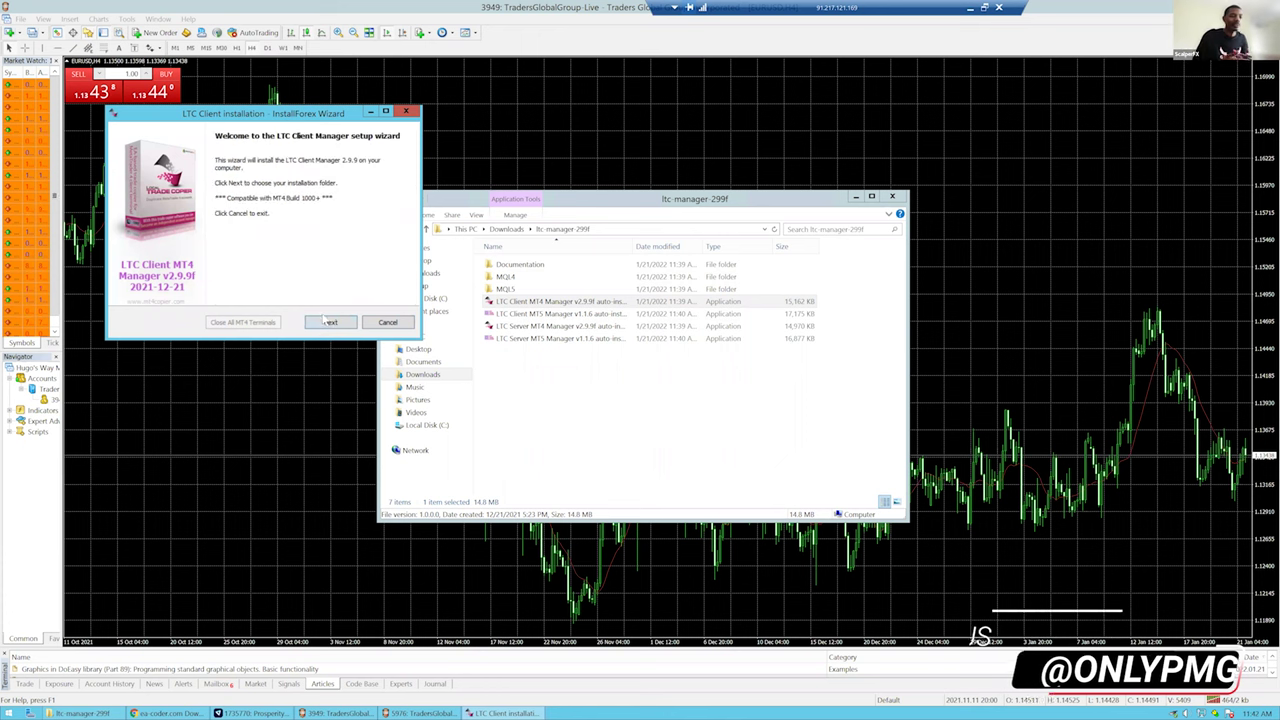
key(Return)
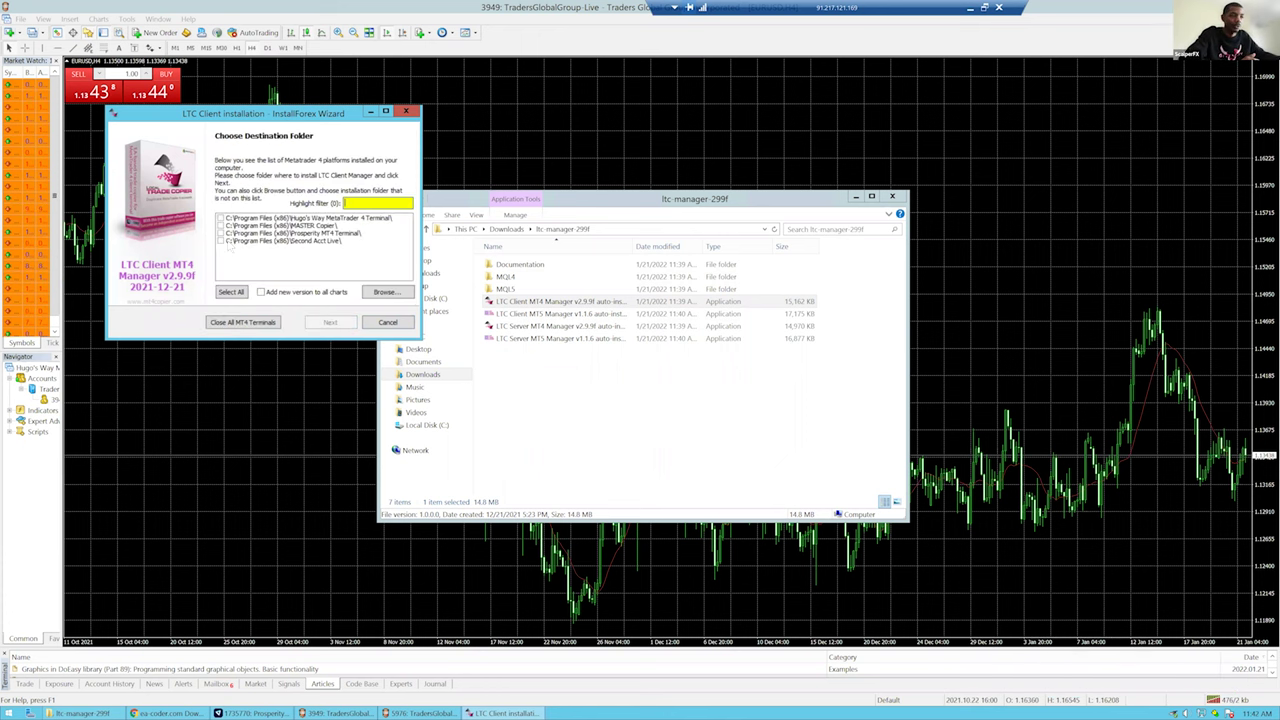
click(330, 242)
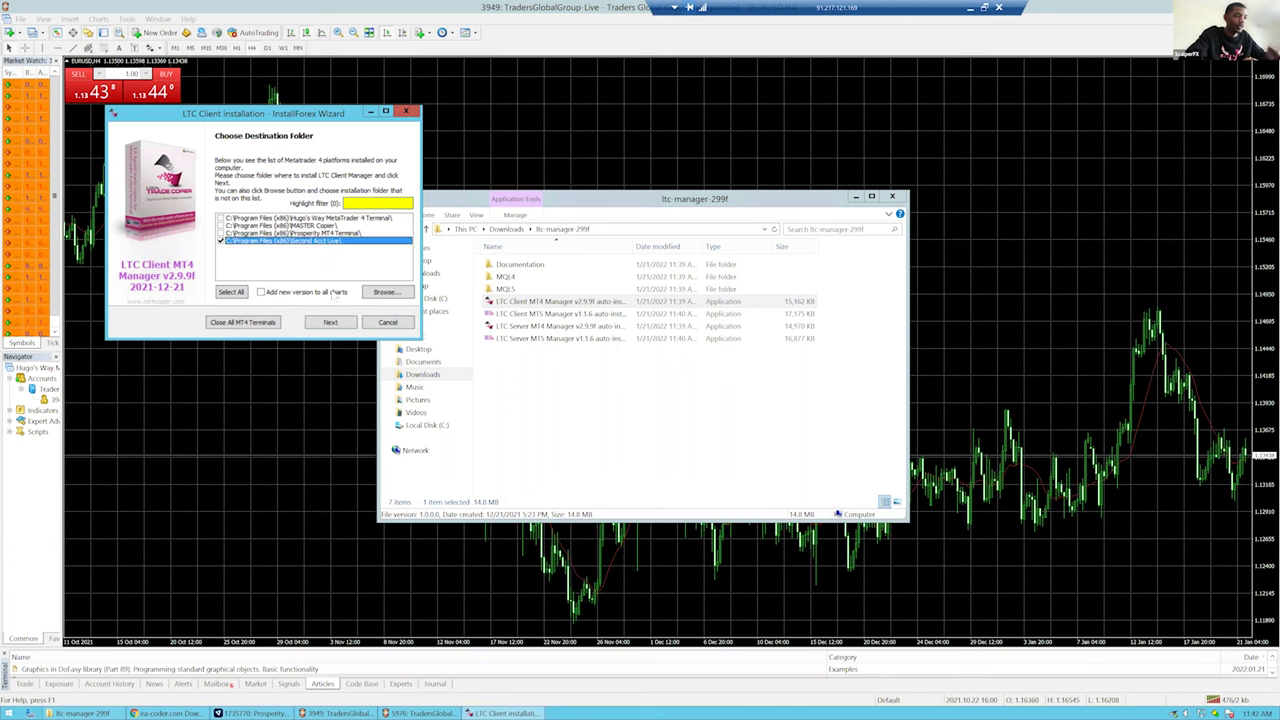
click(330, 322)
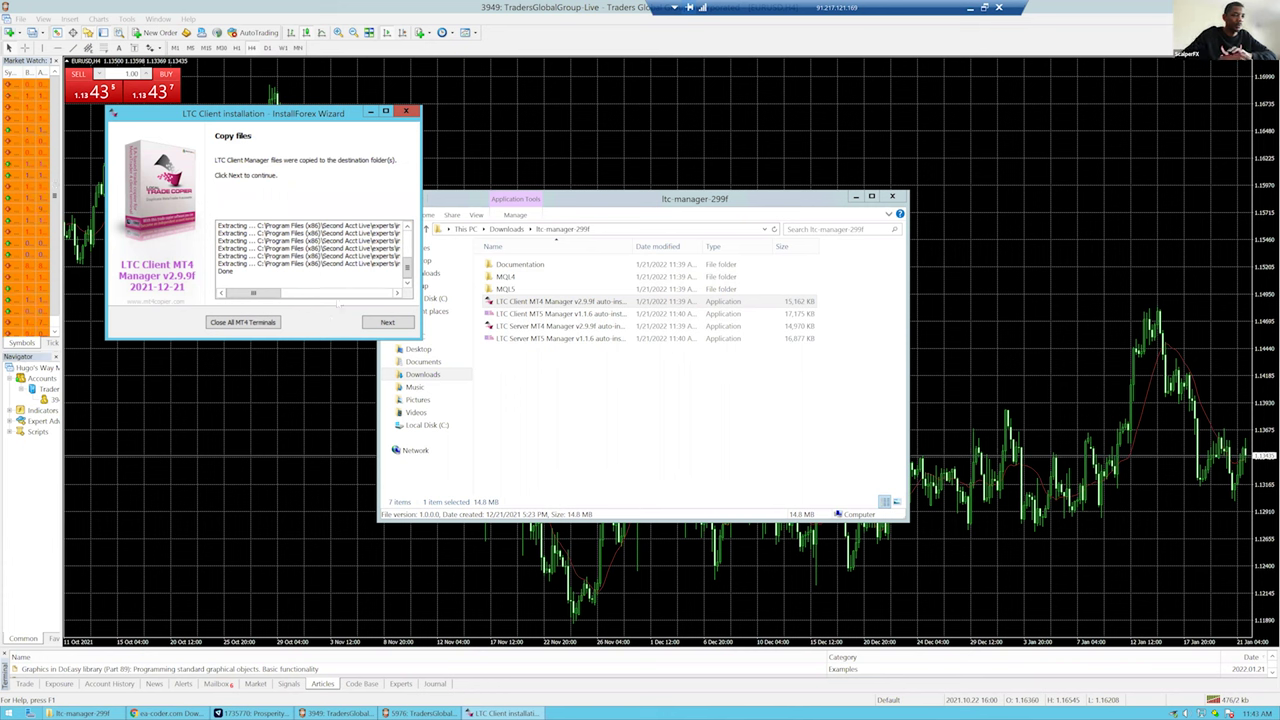
click(394, 326)
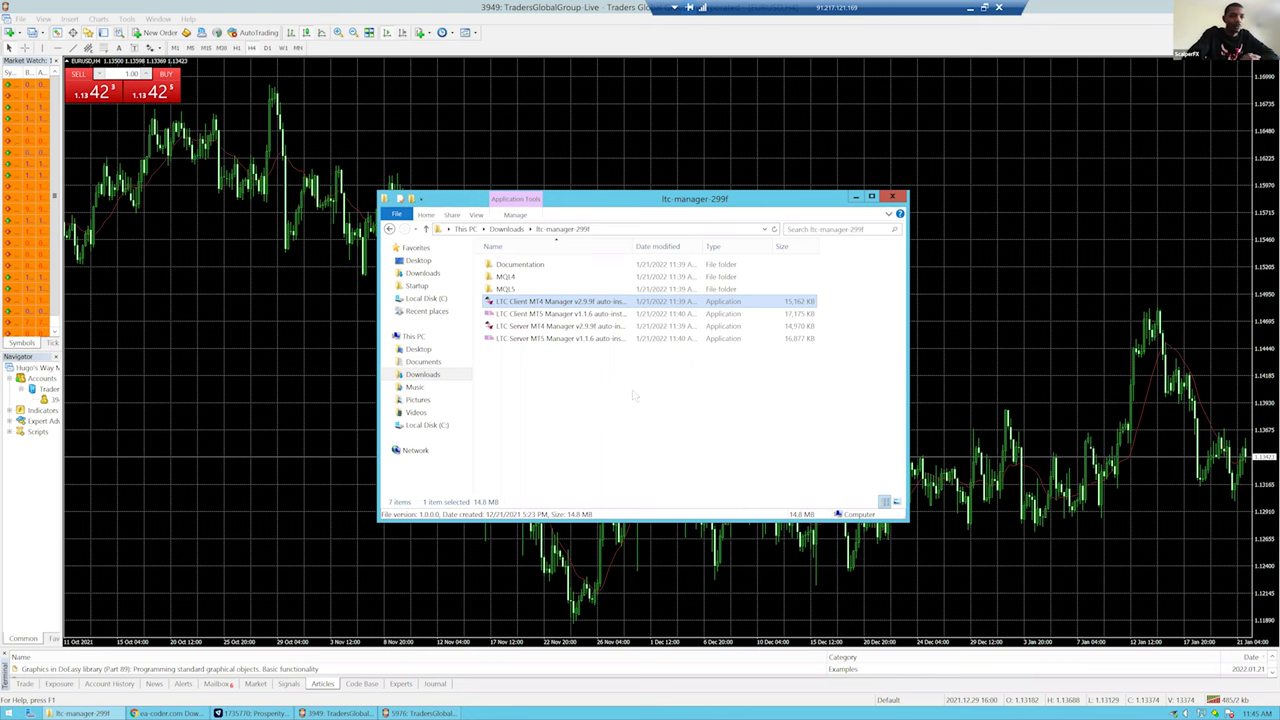
key(alt+F4)
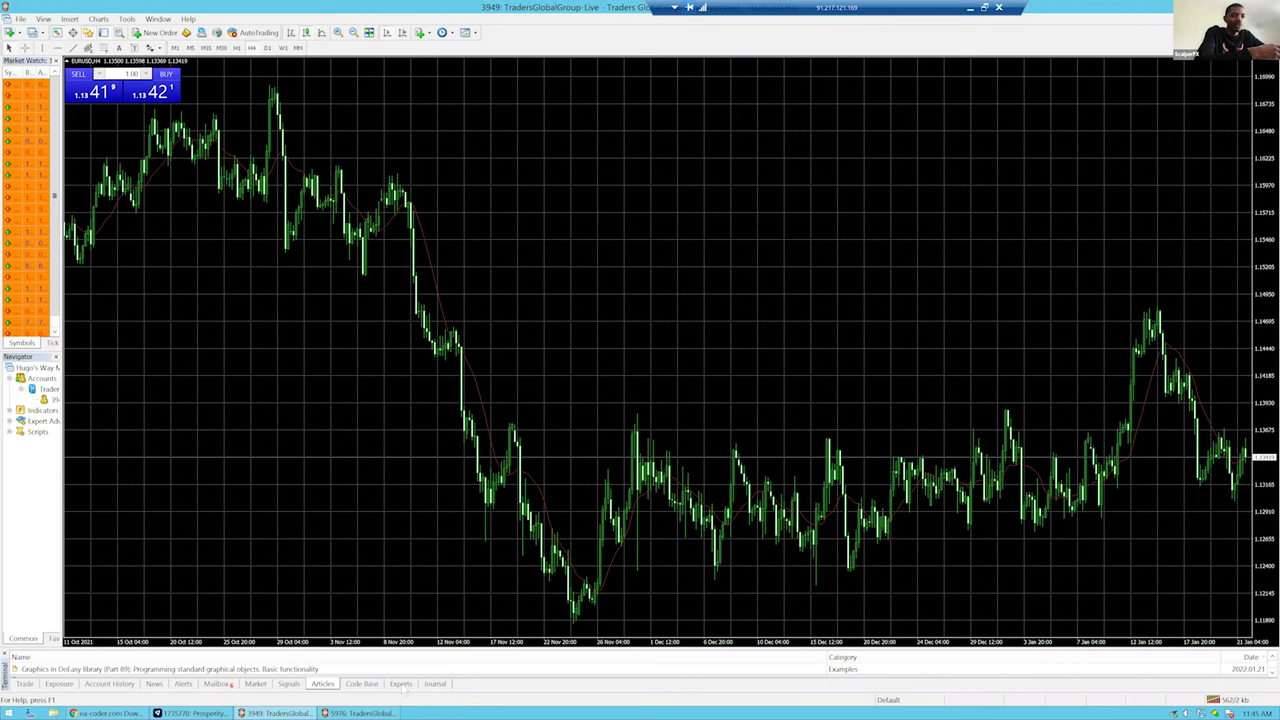
Drag the side-panel splitter right so the Market Watch and Navigator contents are readable
drag(70, 580, 146, 590)
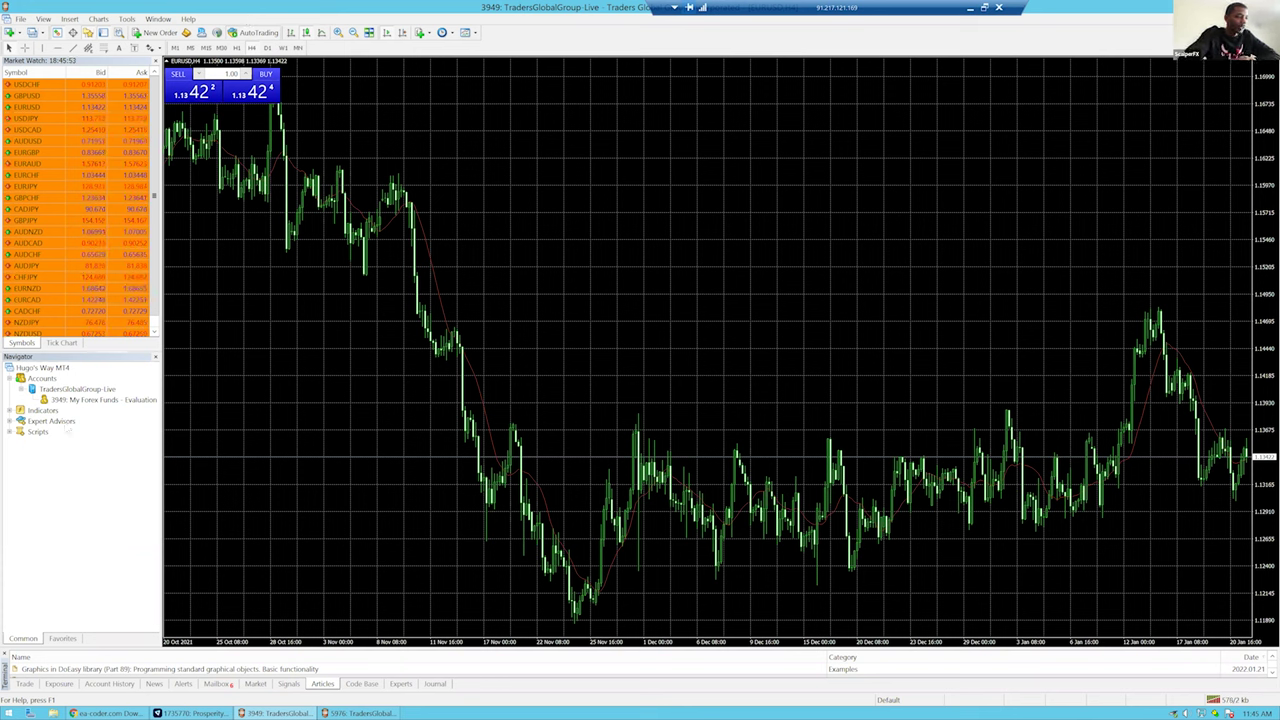
Refresh and expand Expert Advisors to list LTC Server MT4 Manager v2.9.9f, and set the chart to H1
right_click(65, 426)
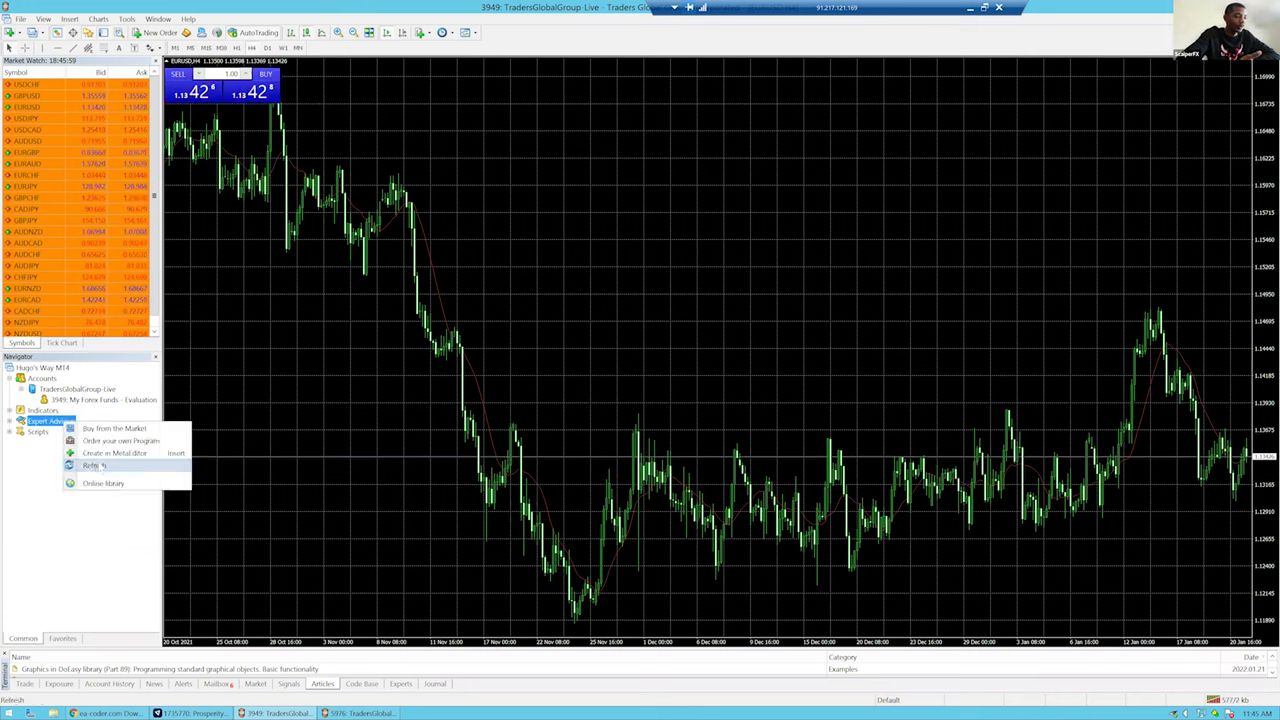
click(114, 449)
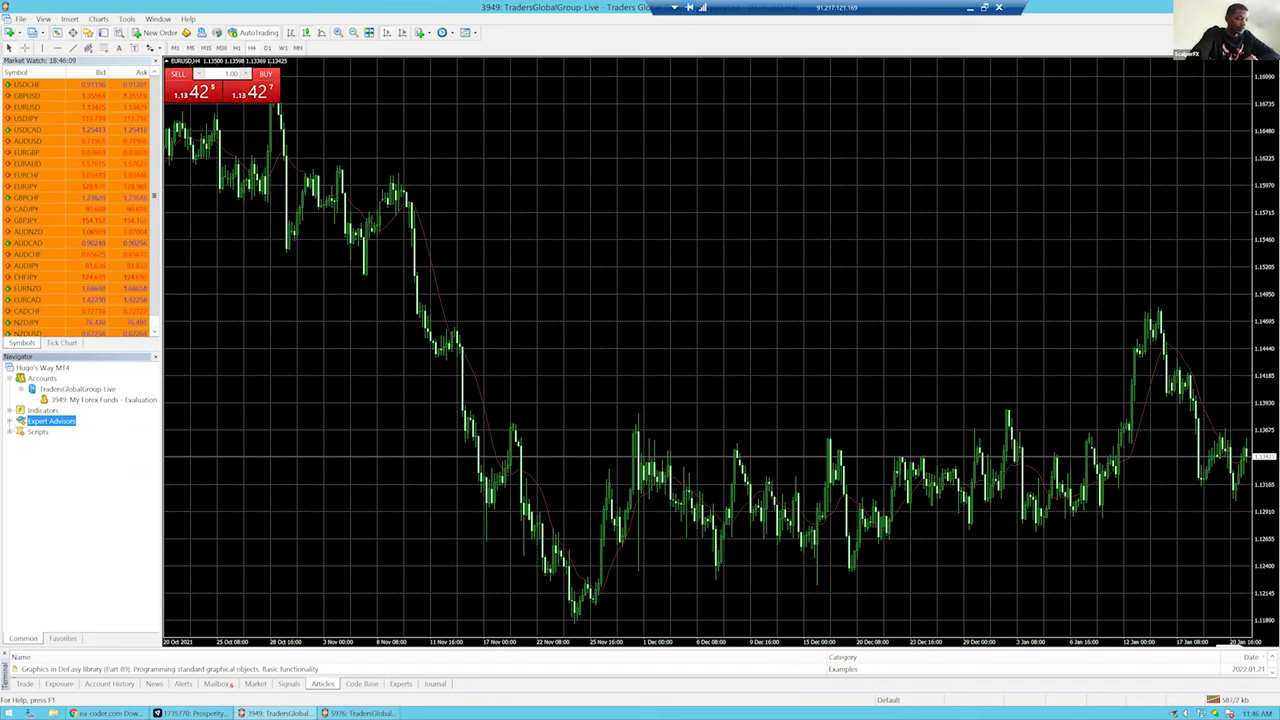
key(Right)
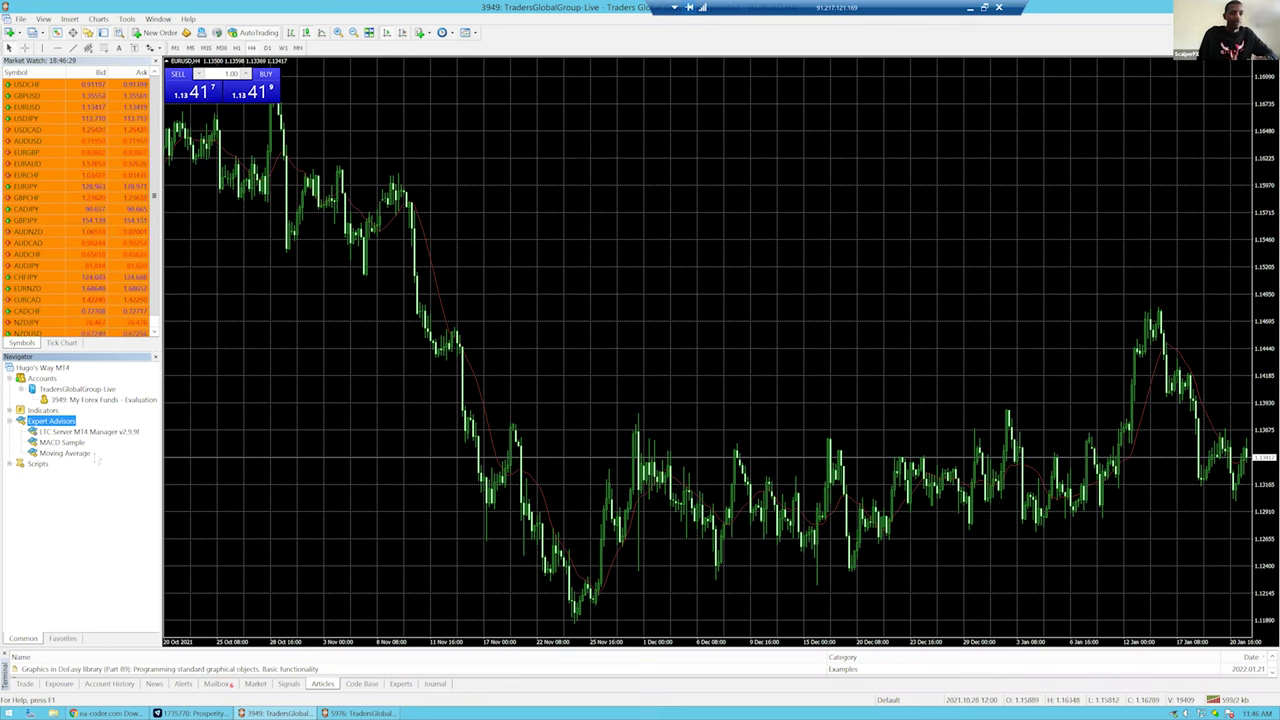
click(238, 50)
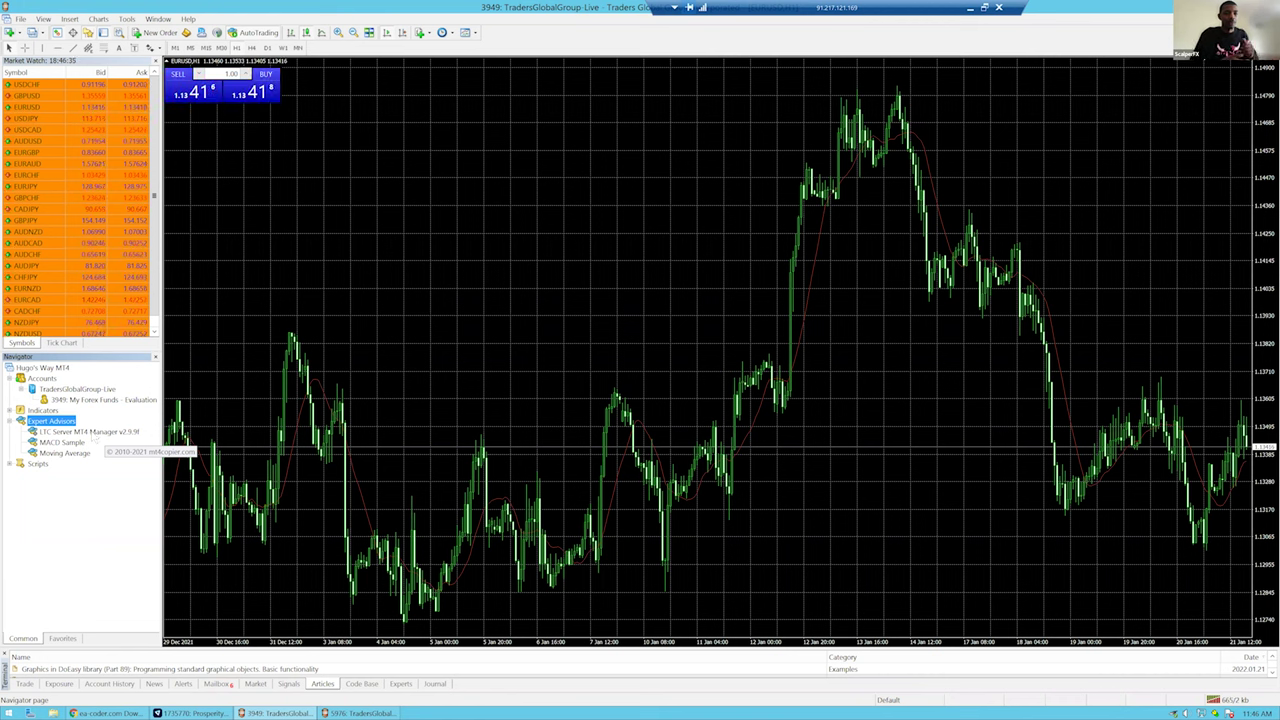
Attach LTC Server MT4 Manager to the EURUSD chart with Allow DLL imports ticked
drag(112, 437, 520, 314)
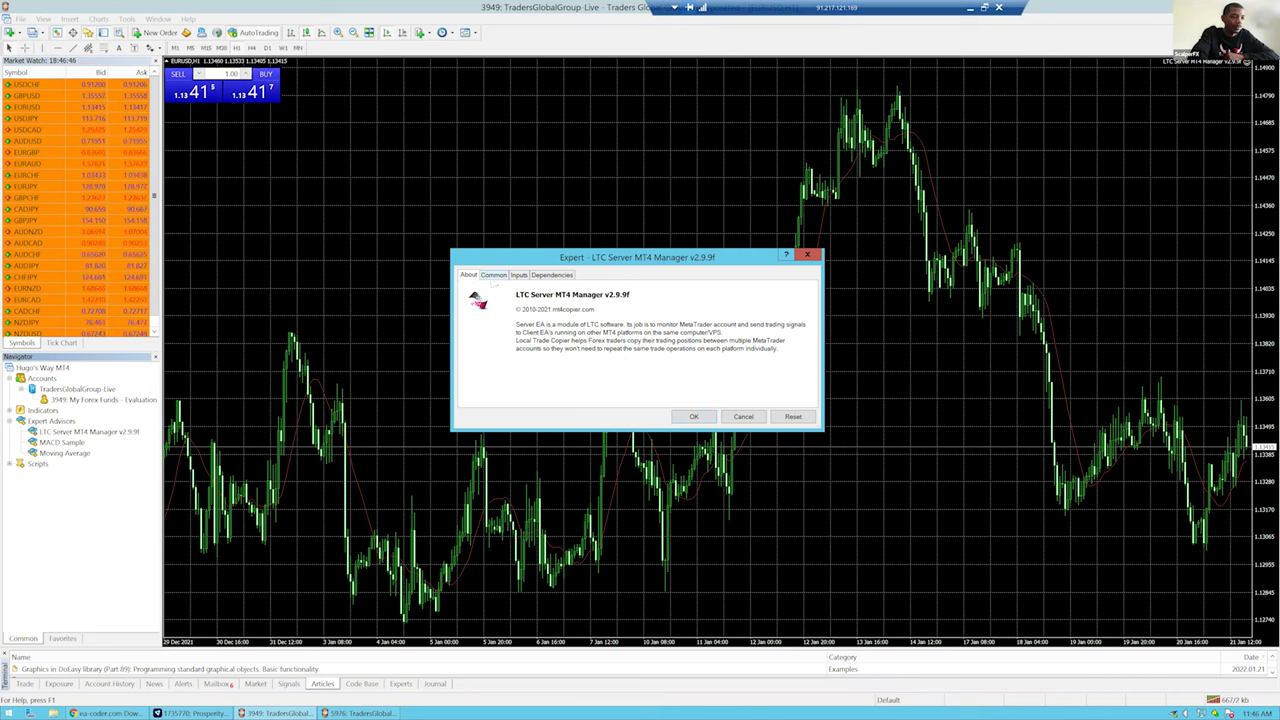
click(493, 275)
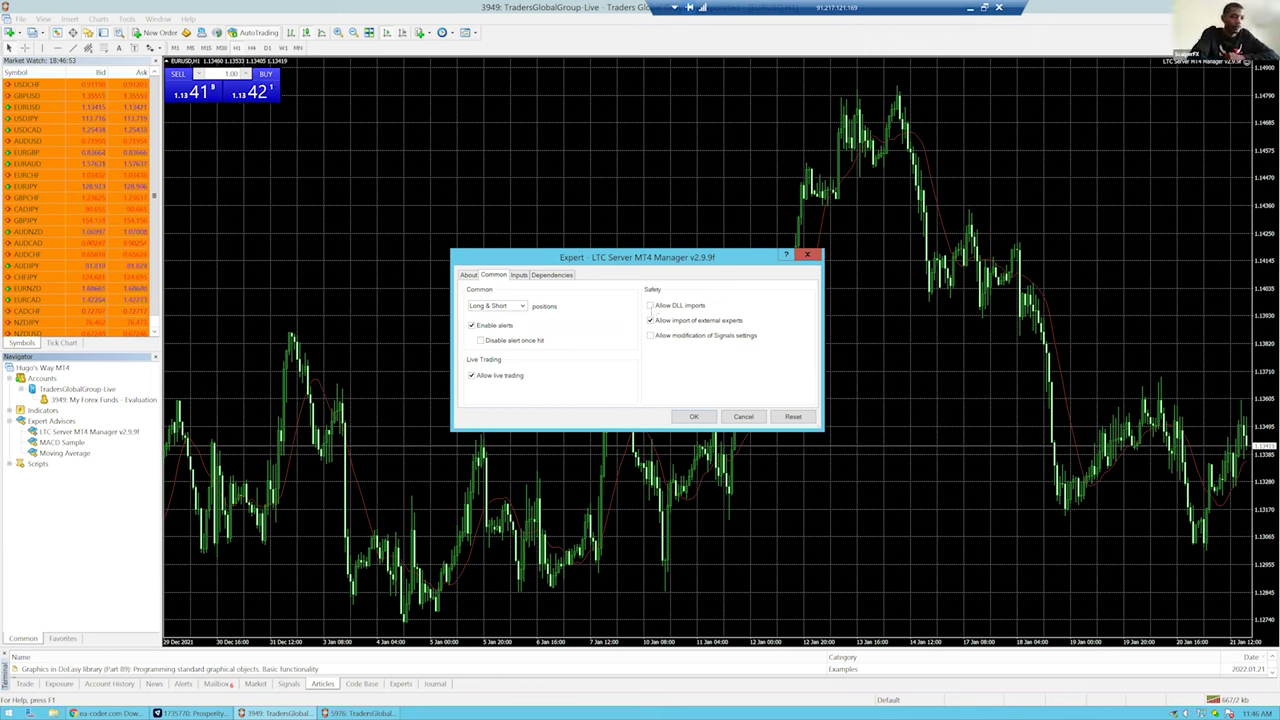
click(650, 305)
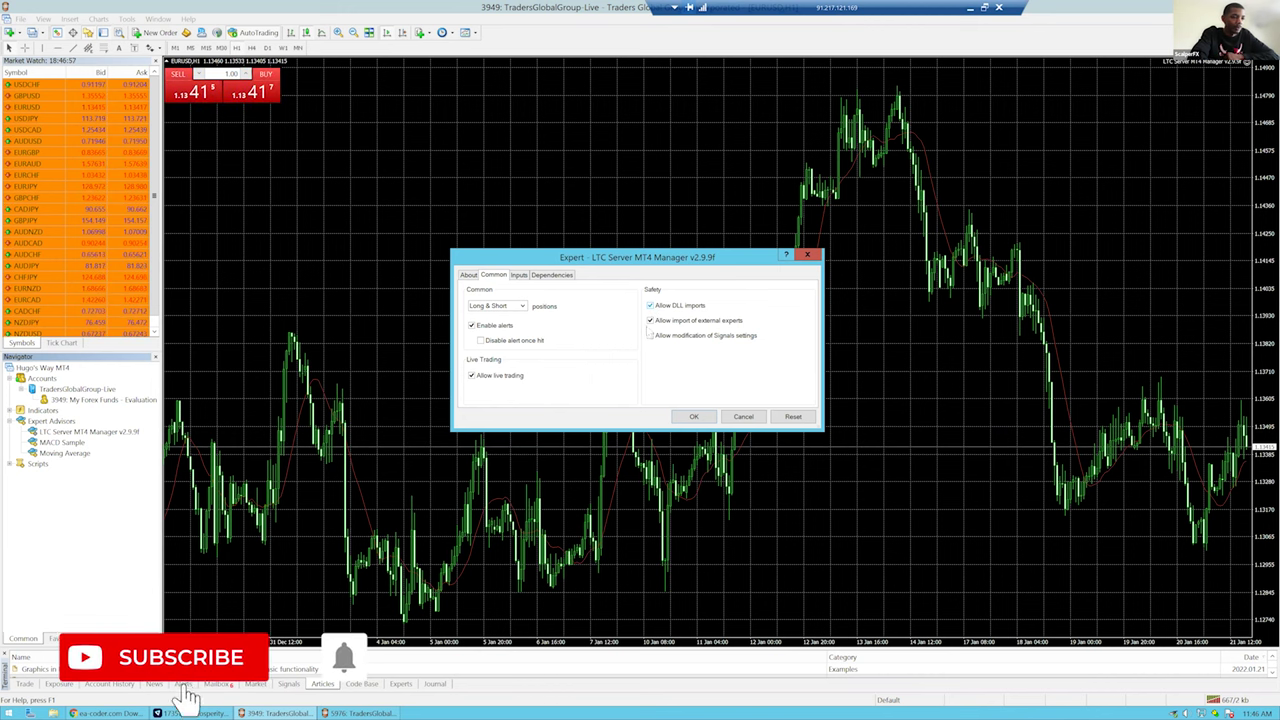
Start editing the LicenseKey input, then switch to the browser to fetch the key
click(519, 276)
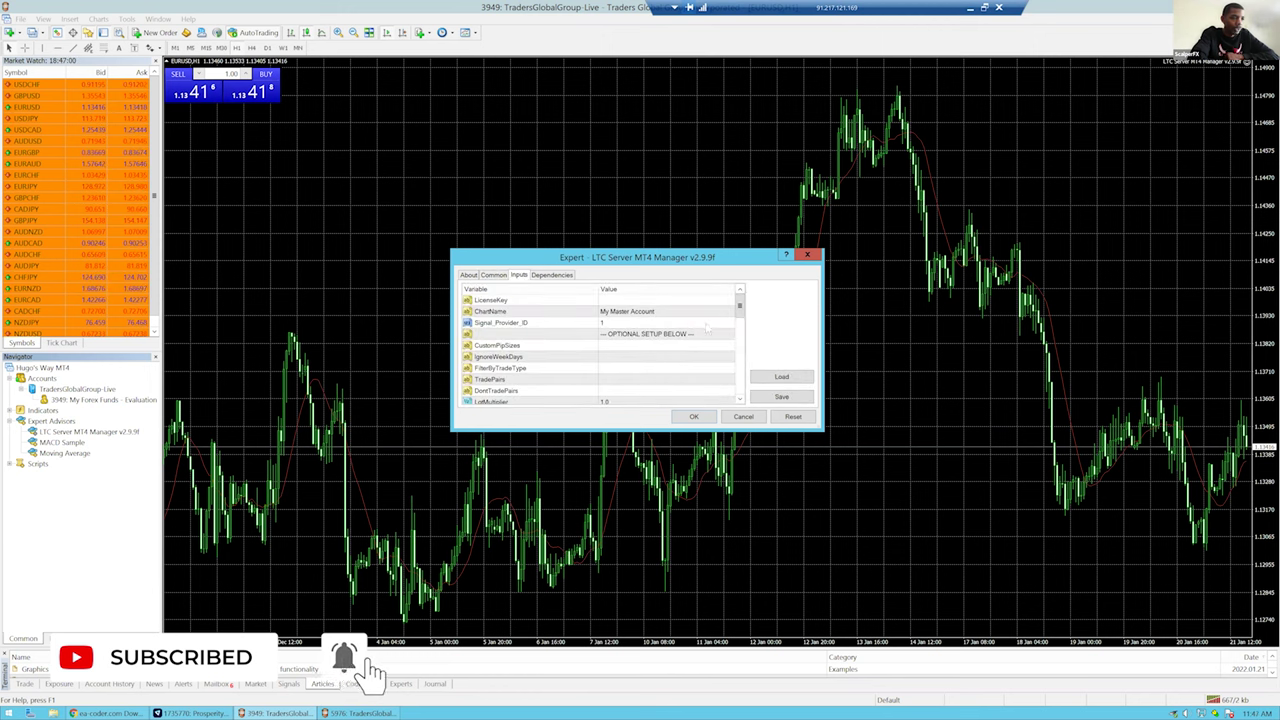
click(622, 301)
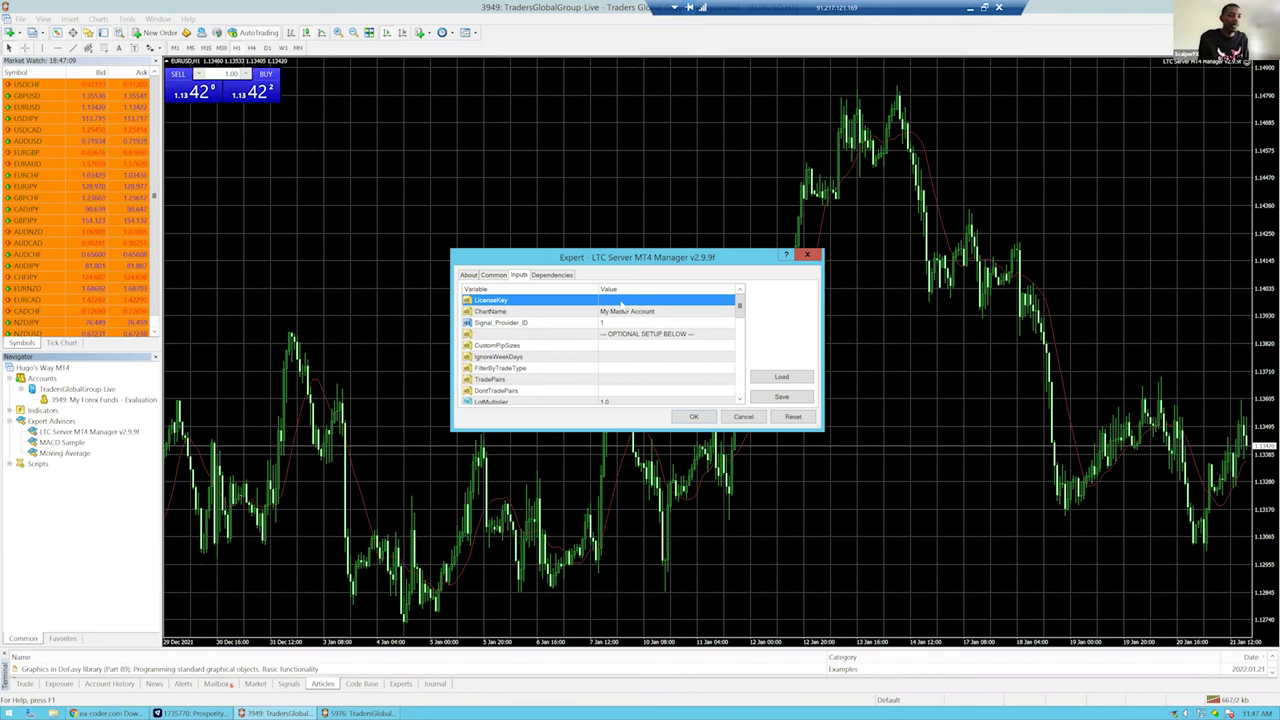
click(621, 302)
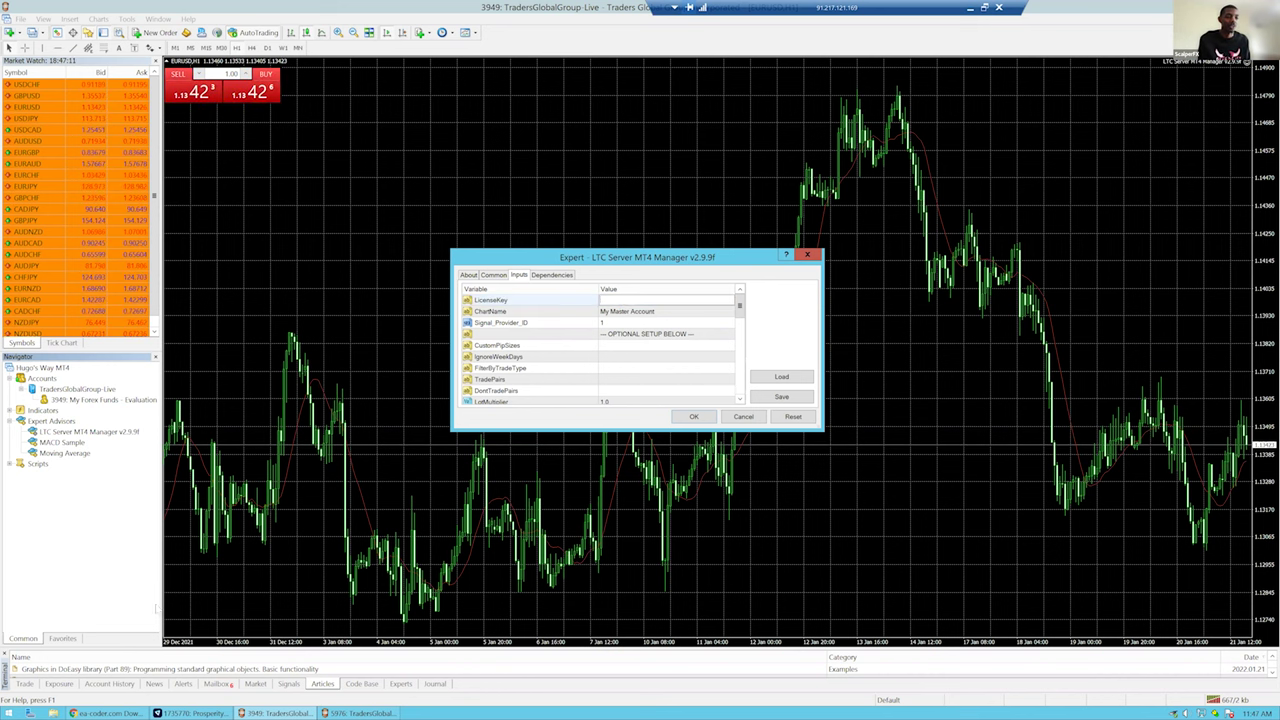
click(112, 712)
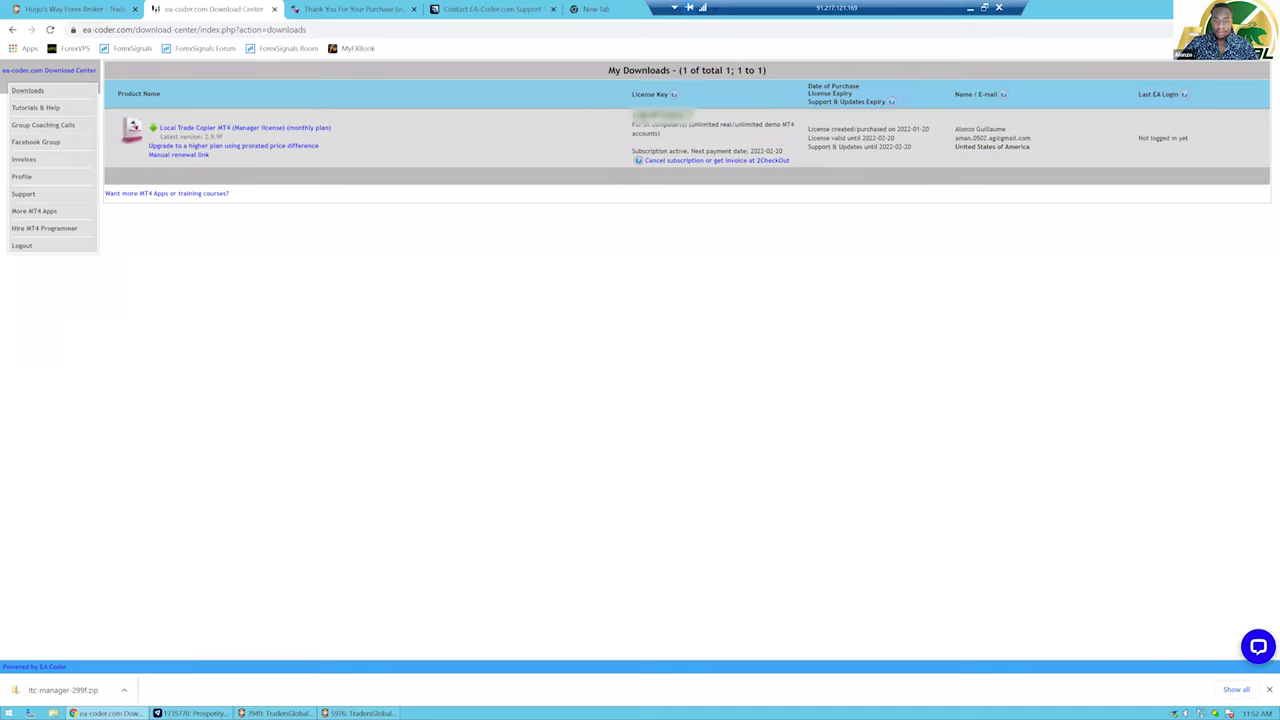
Select and copy the license key on ea-coder.com's My Downloads page, then return to MetaTrader
drag(628, 115, 120, 122)
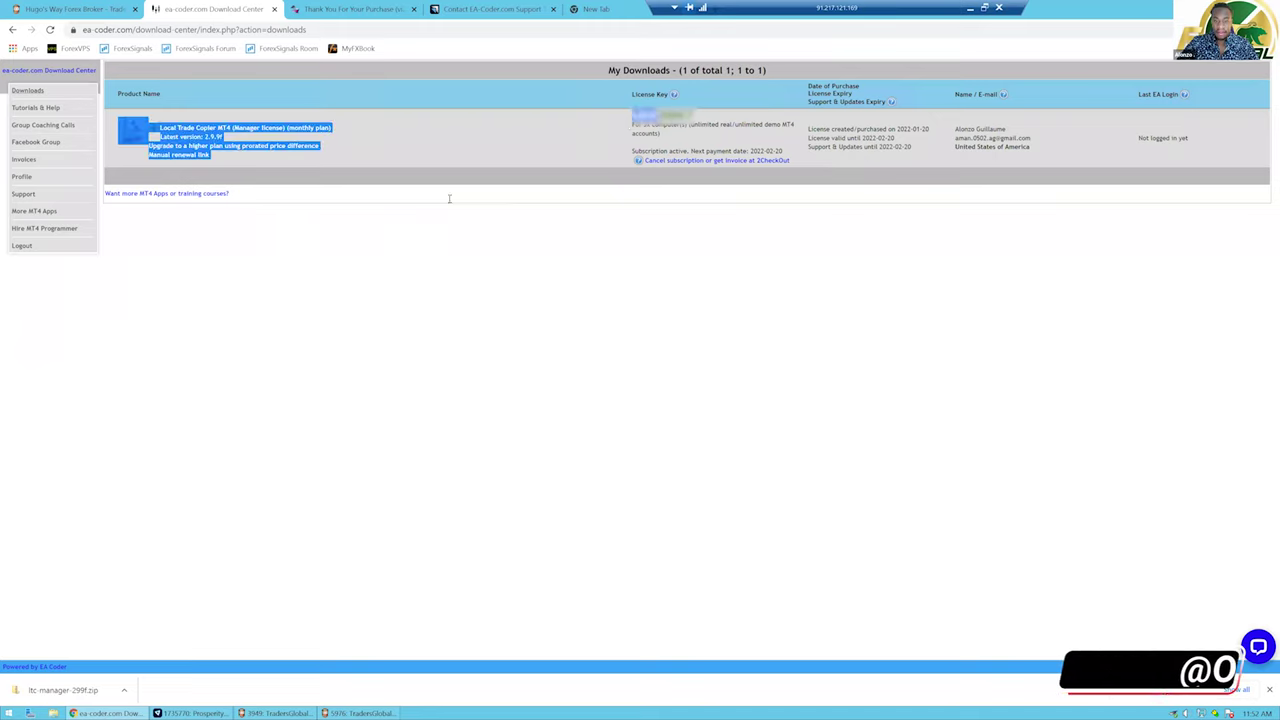
click(466, 268)
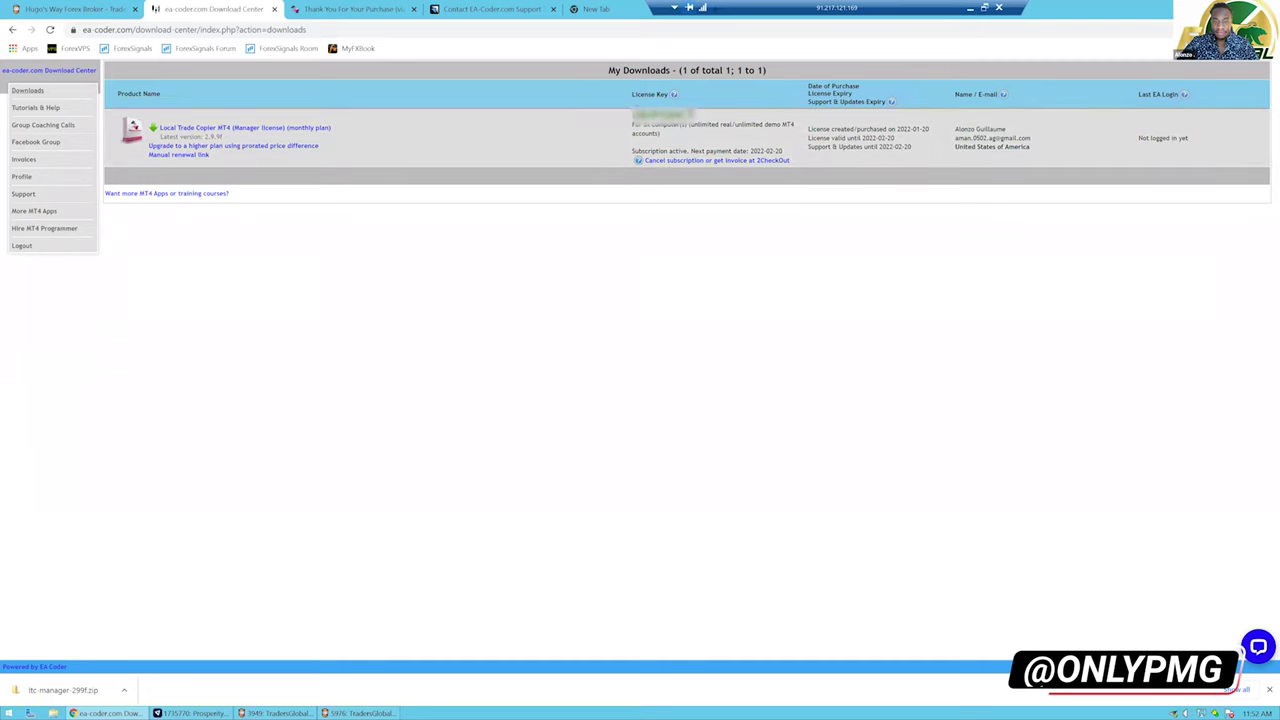
double_click(662, 115)
right_click(646, 123)
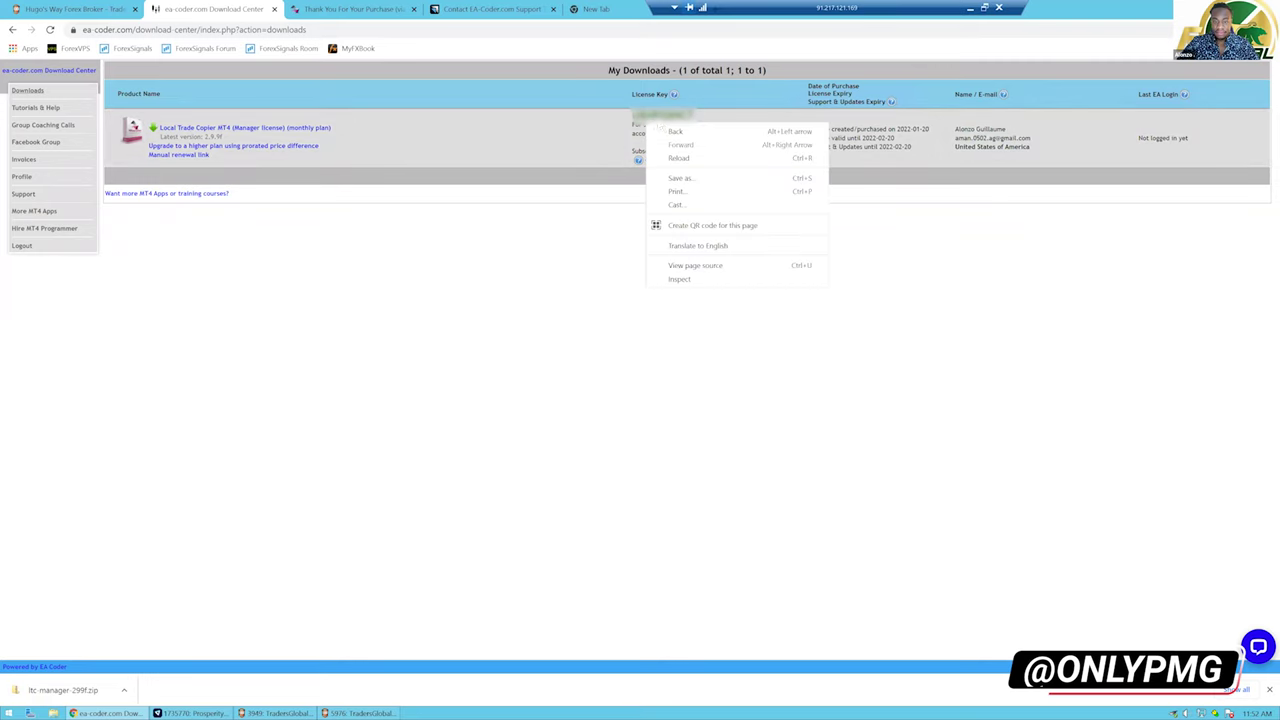
key(Escape)
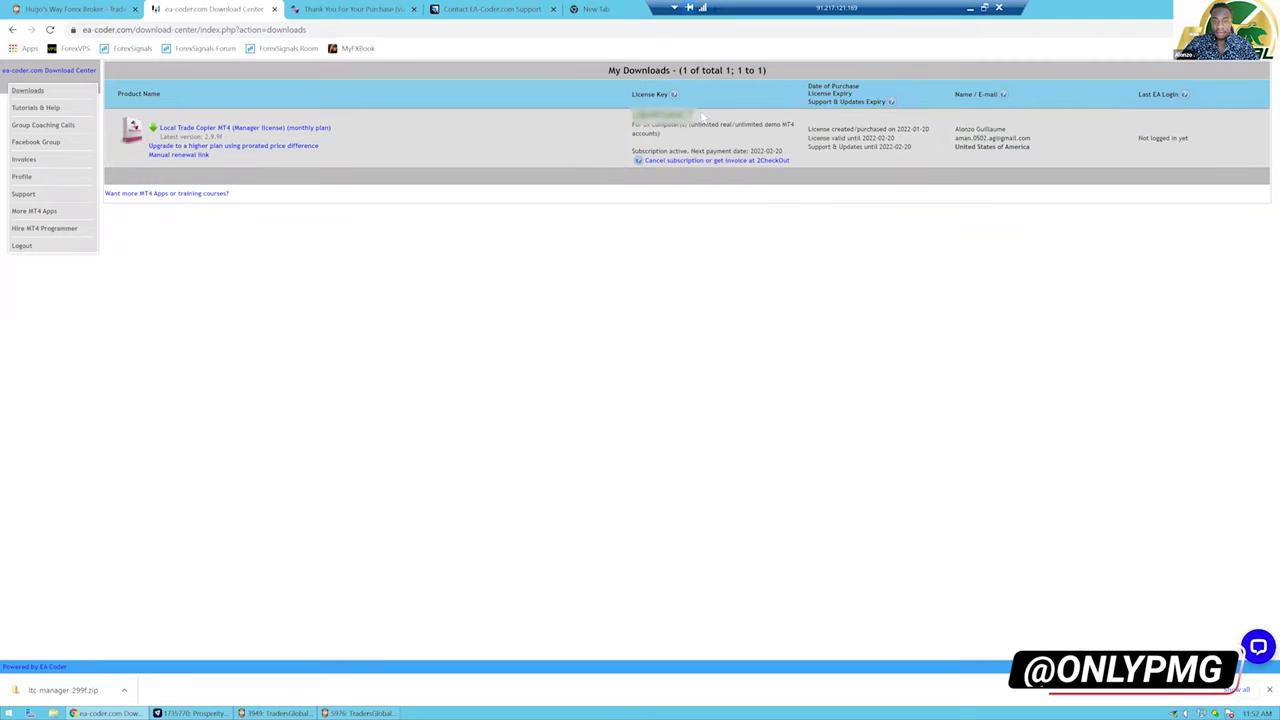
mouse_move(280, 712)
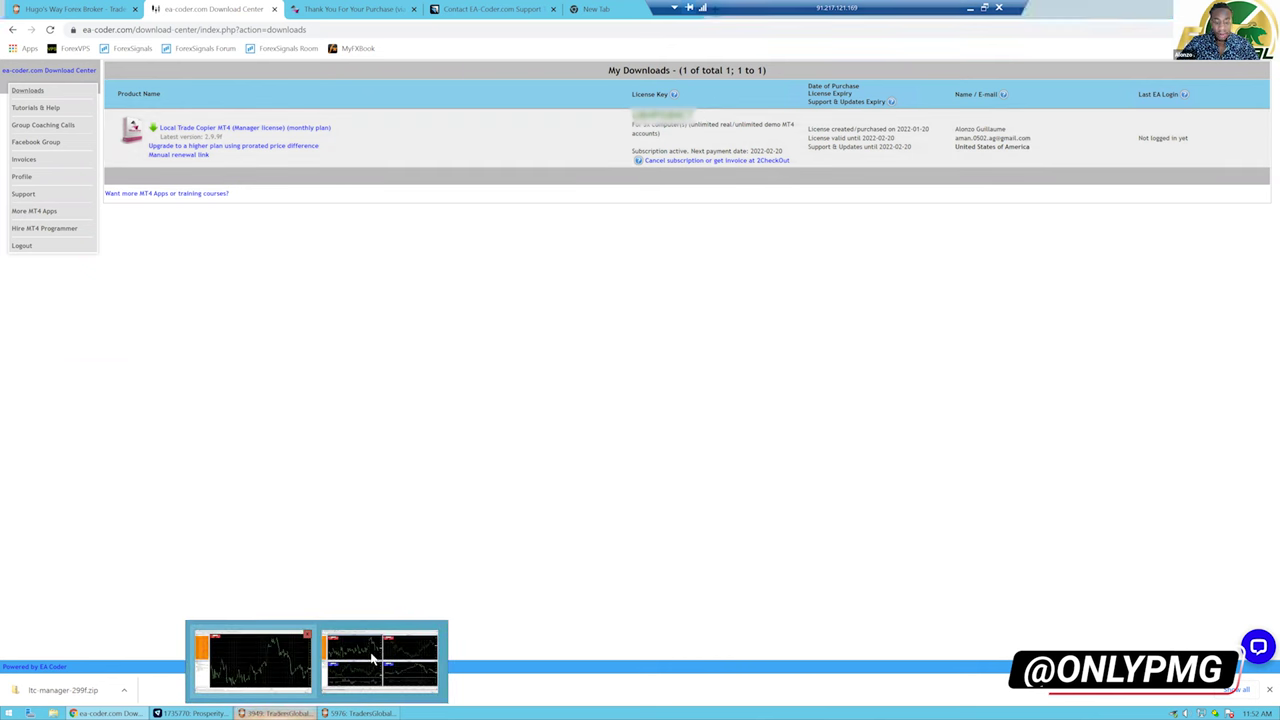
key(alt+Tab)
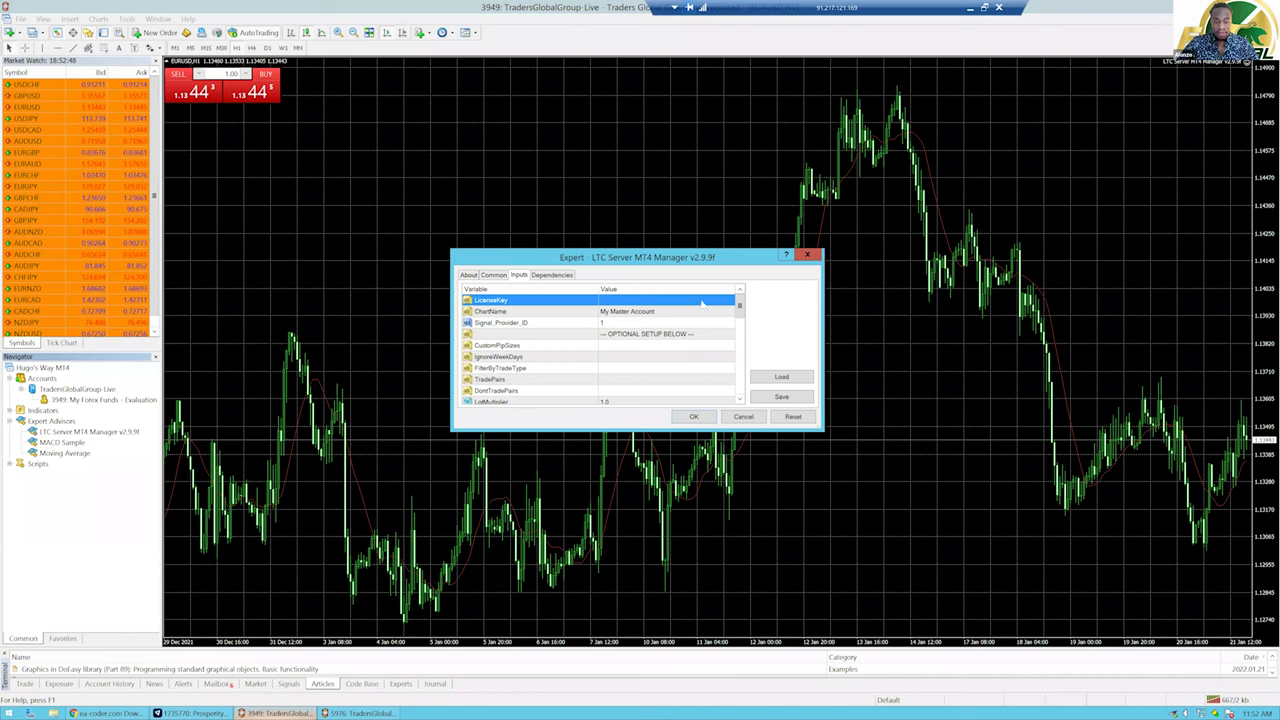
Paste the license key into LicenseKey and confirm, so LTC Server runs as My Master Account
double_click(609, 300)
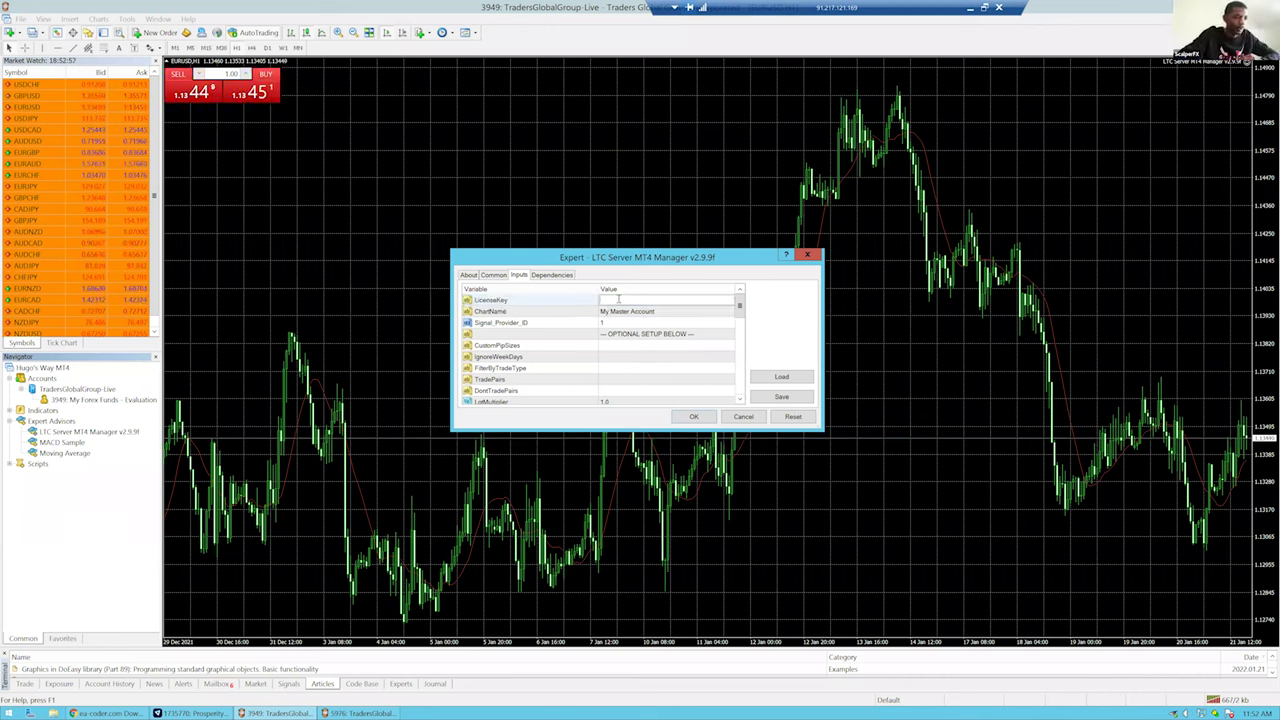
key(ctrl+v)
key(Return)
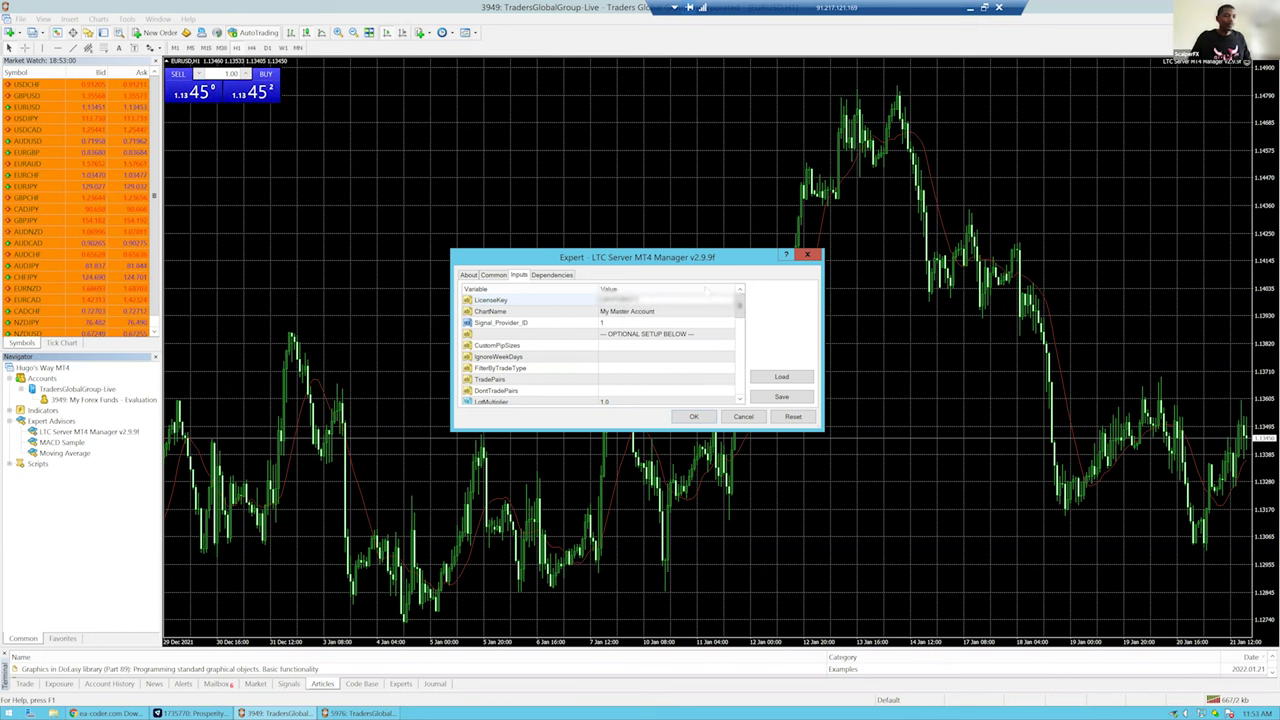
click(694, 416)
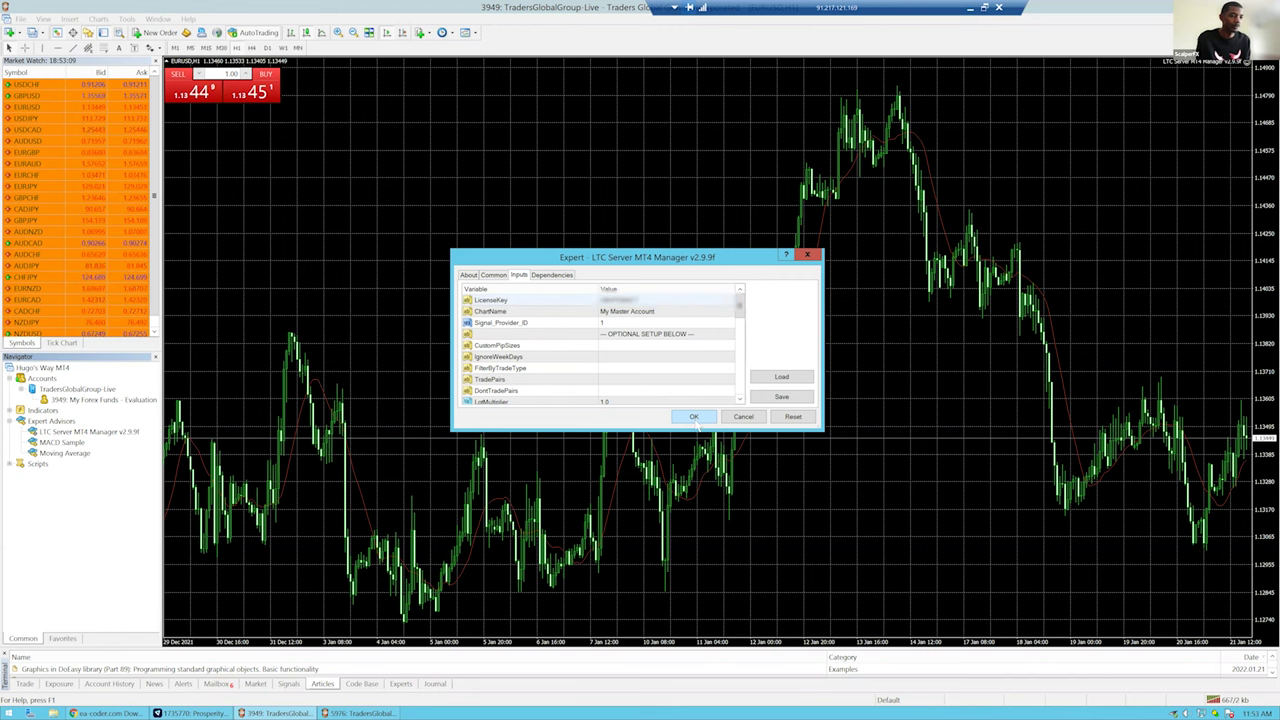
click(694, 416)
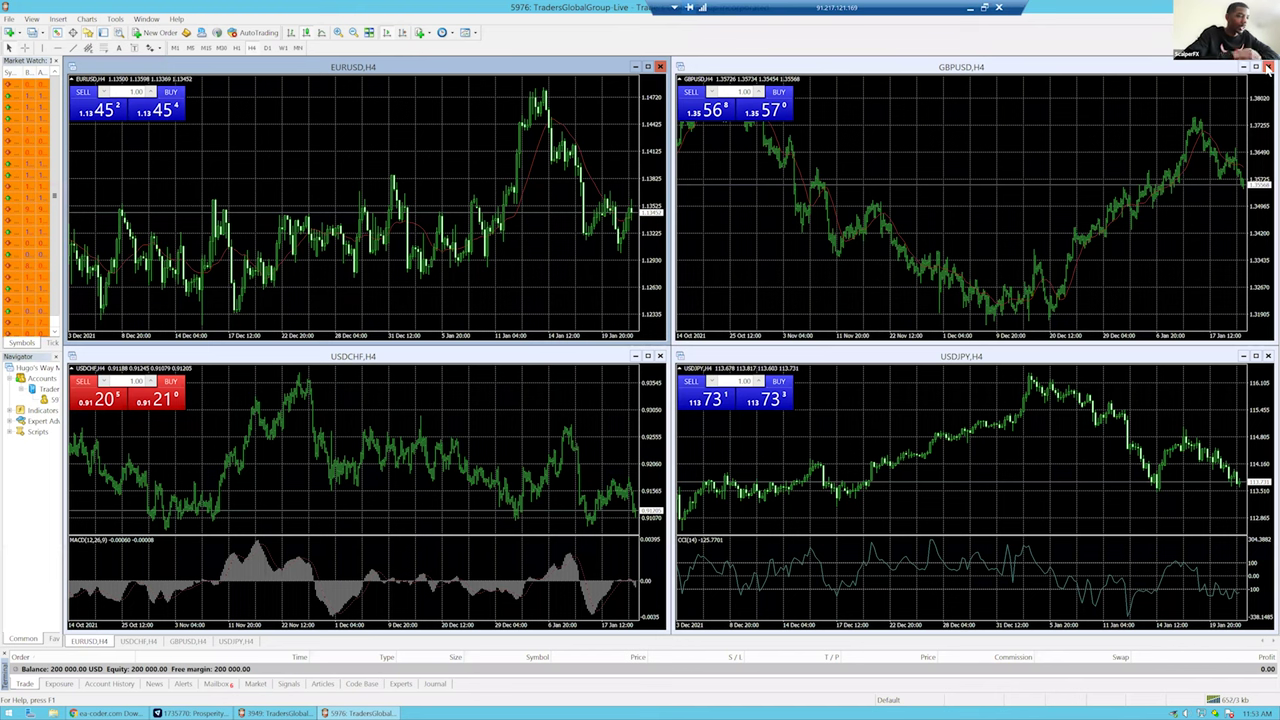
Close the GBPUSD, USDJPY and USDCHF charts and maximize the EURUSD chart
click(1266, 70)
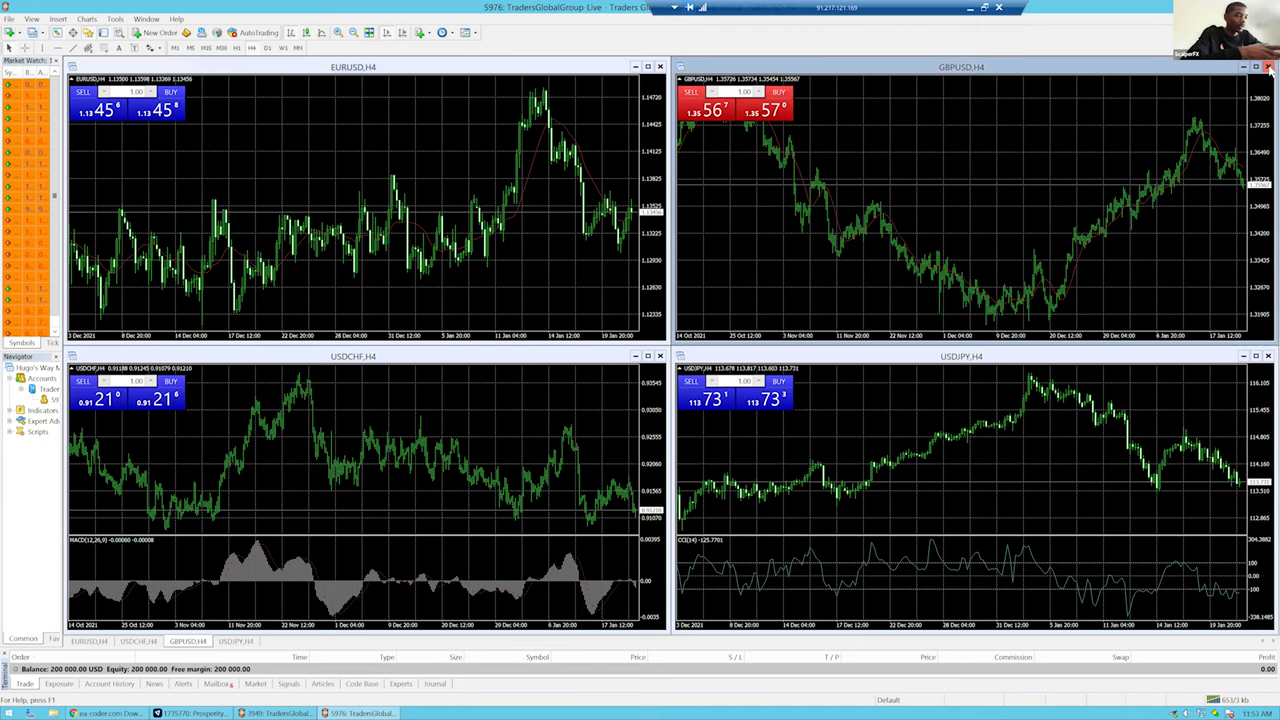
click(1268, 66)
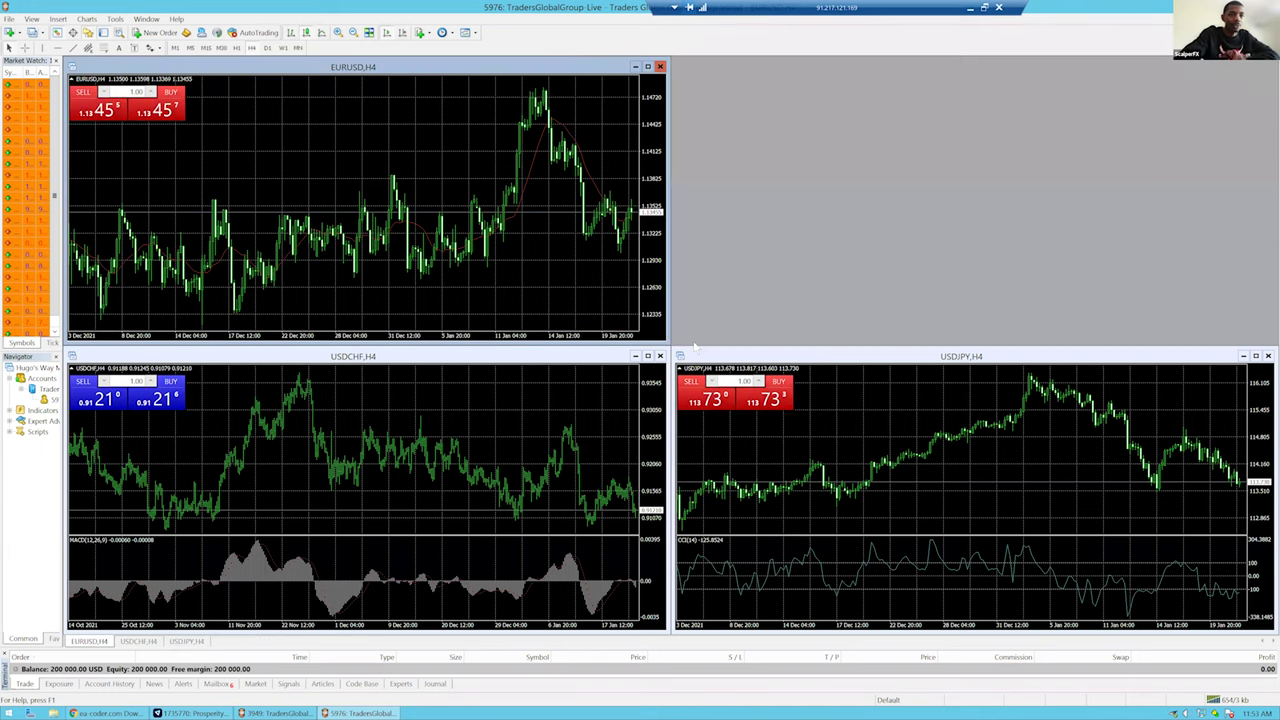
click(1268, 356)
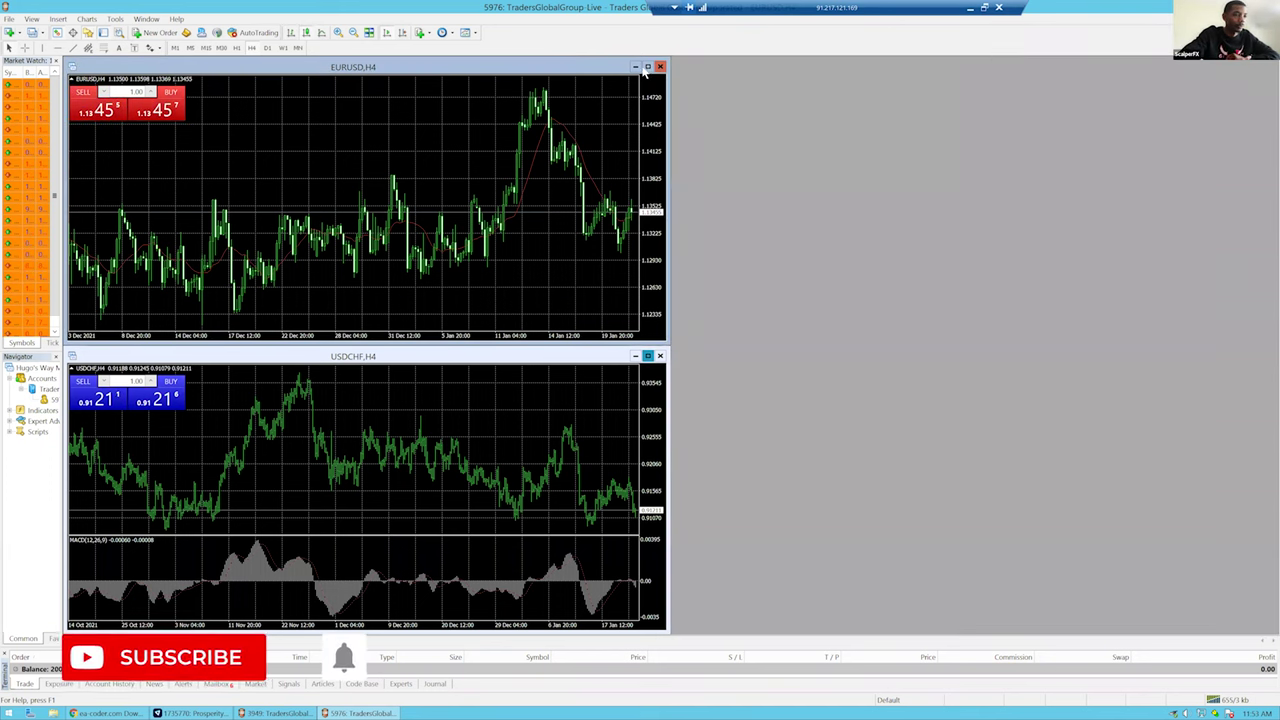
click(659, 356)
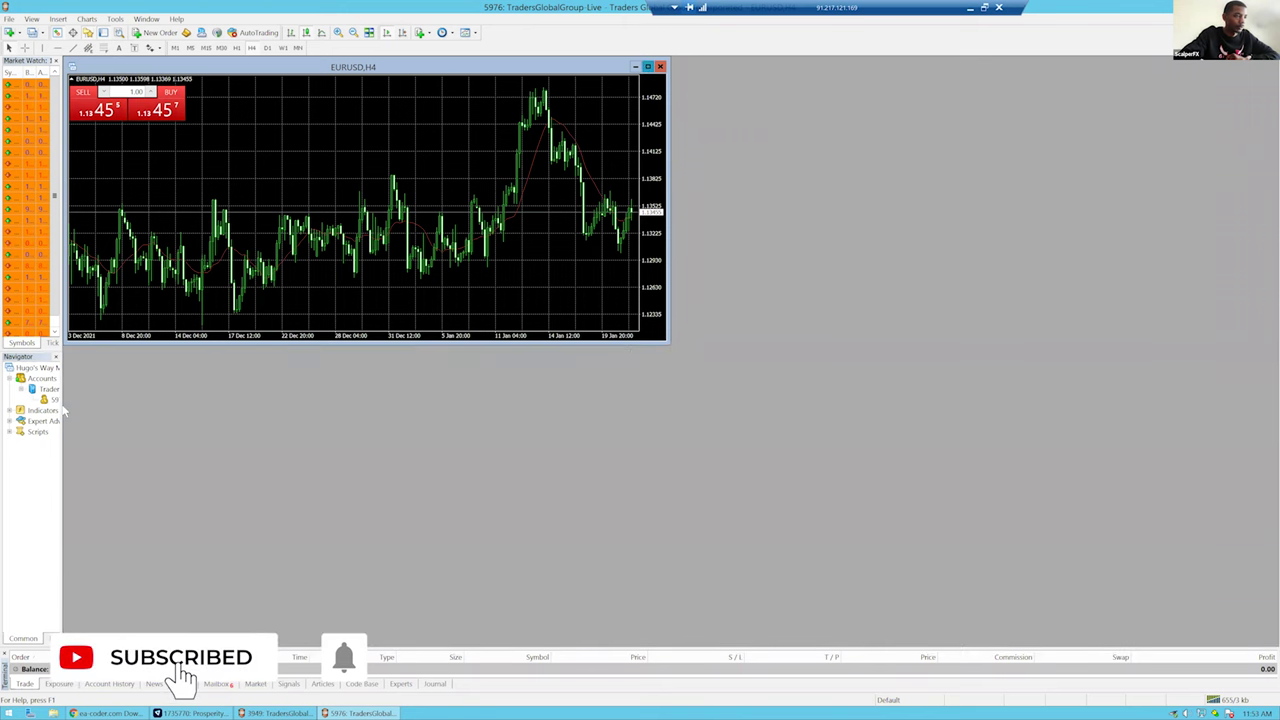
key(ctrl+F10)
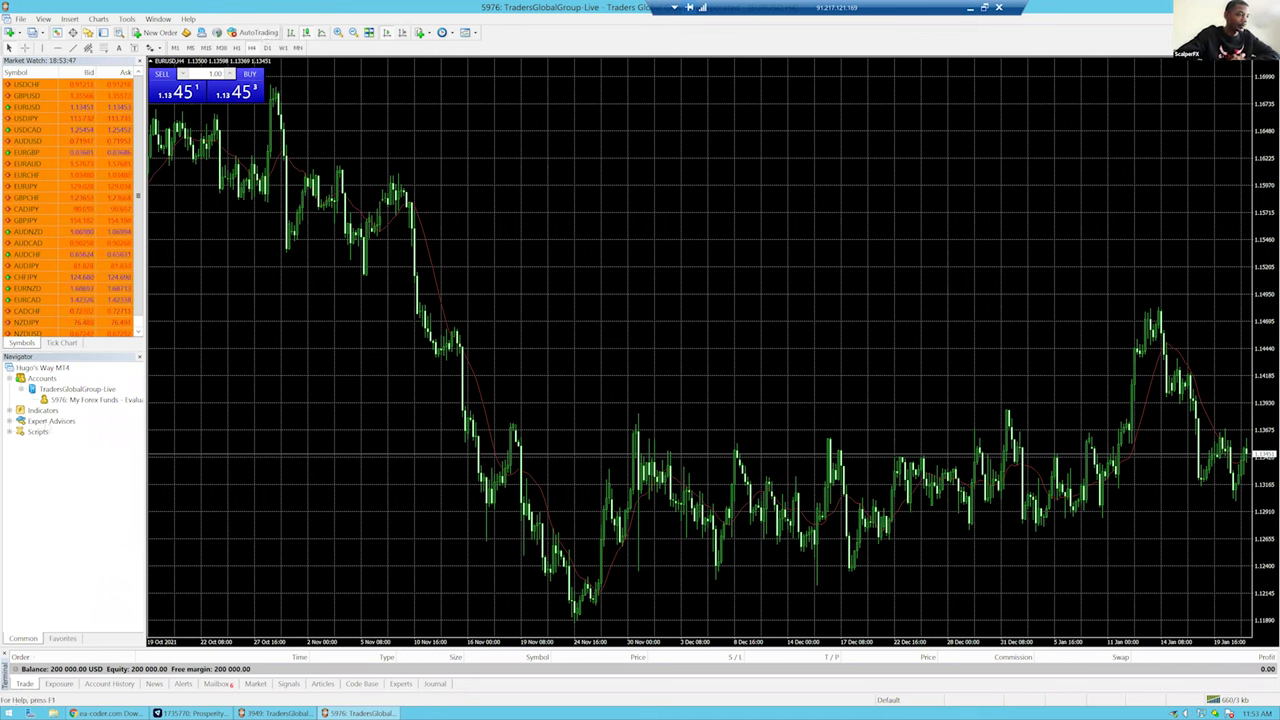
Refresh and expand Expert Advisors, then drag LTC Client MT4 Manager onto the EURUSD chart
click(52, 421)
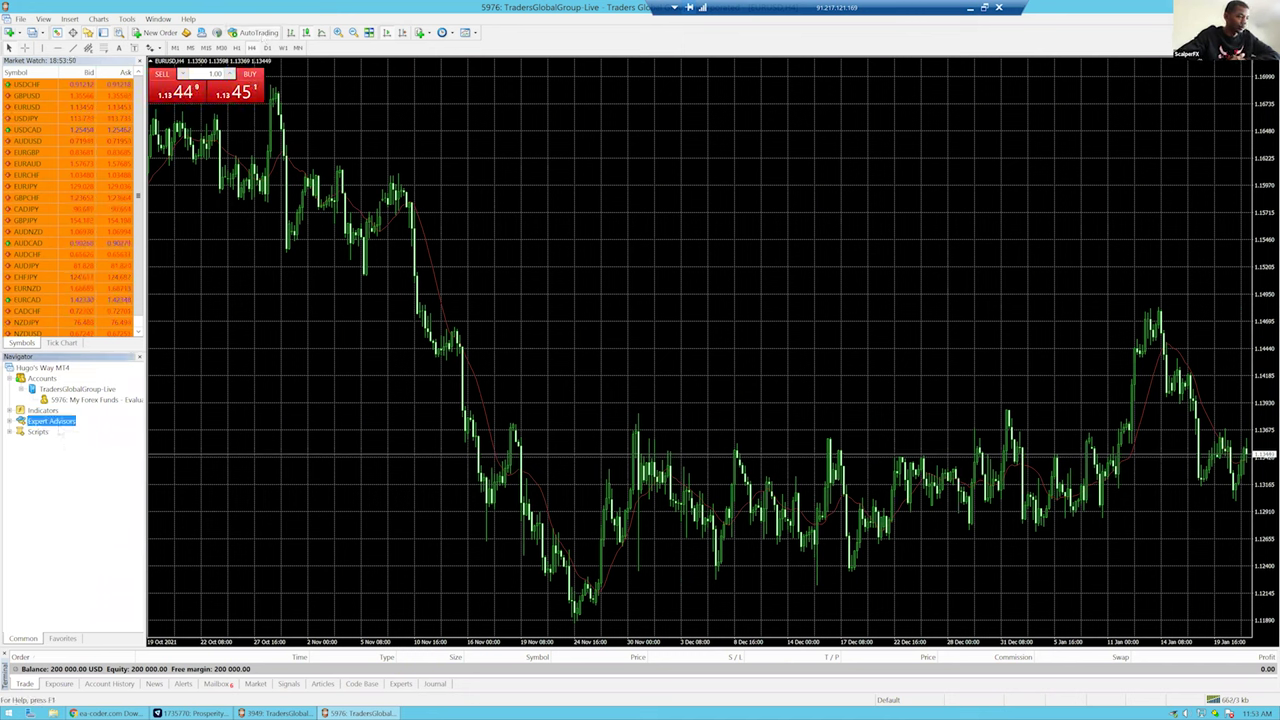
right_click(60, 424)
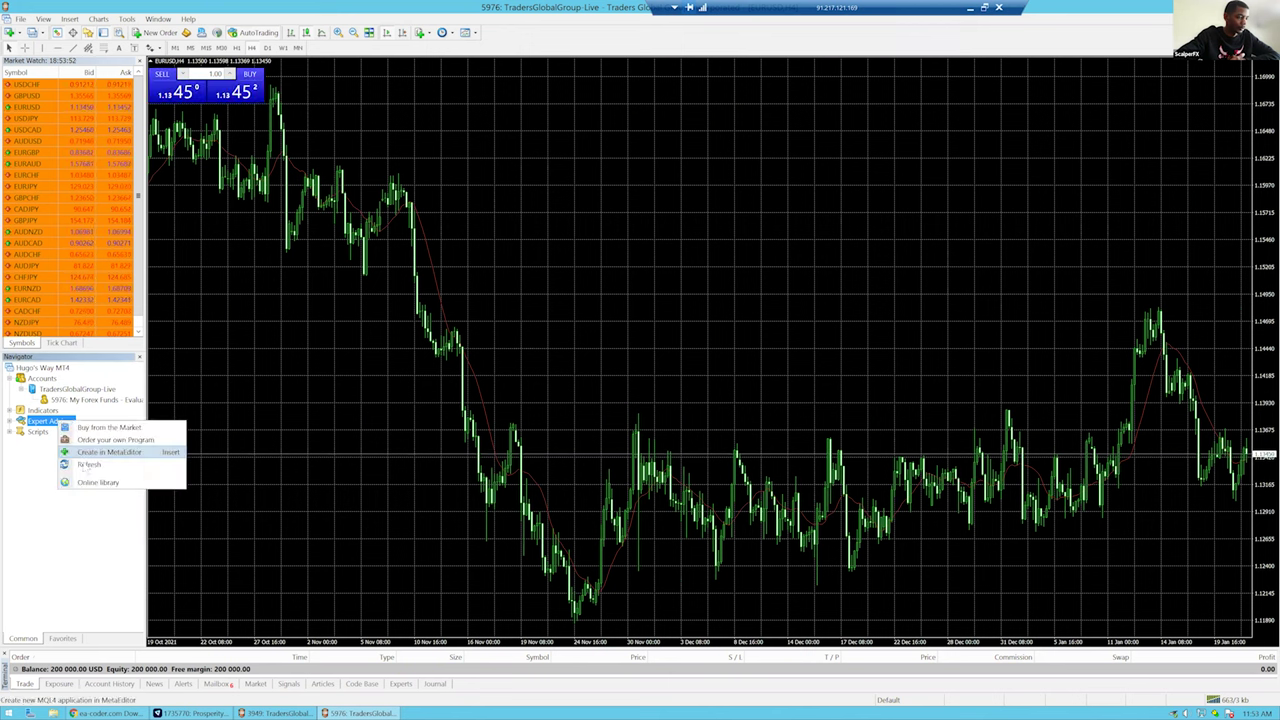
click(82, 464)
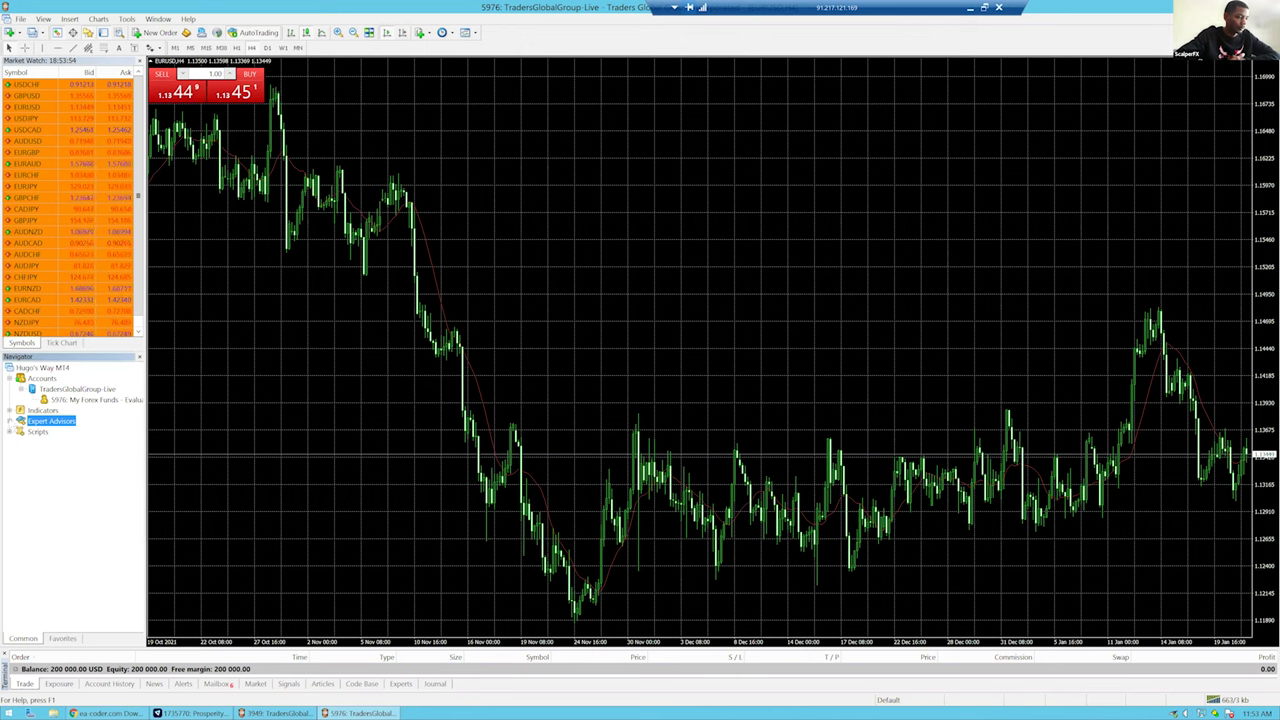
click(20, 421)
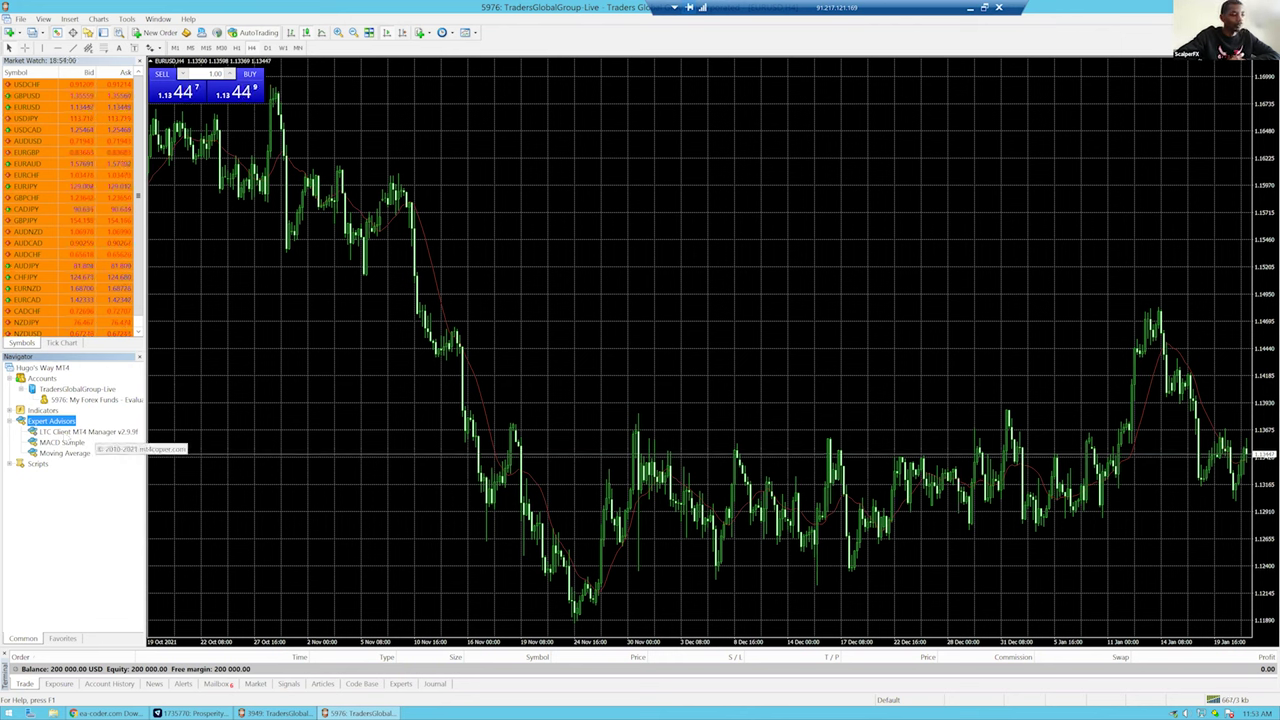
click(88, 431)
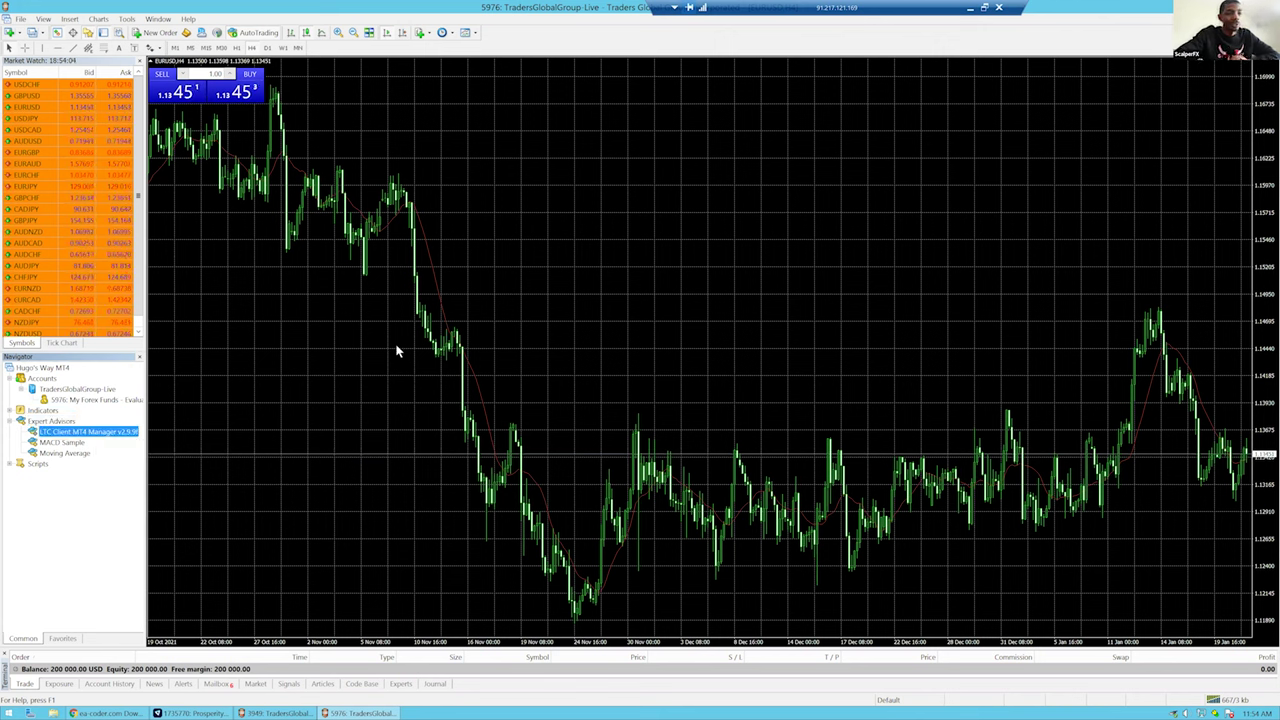
drag(633, 364, 631, 365)
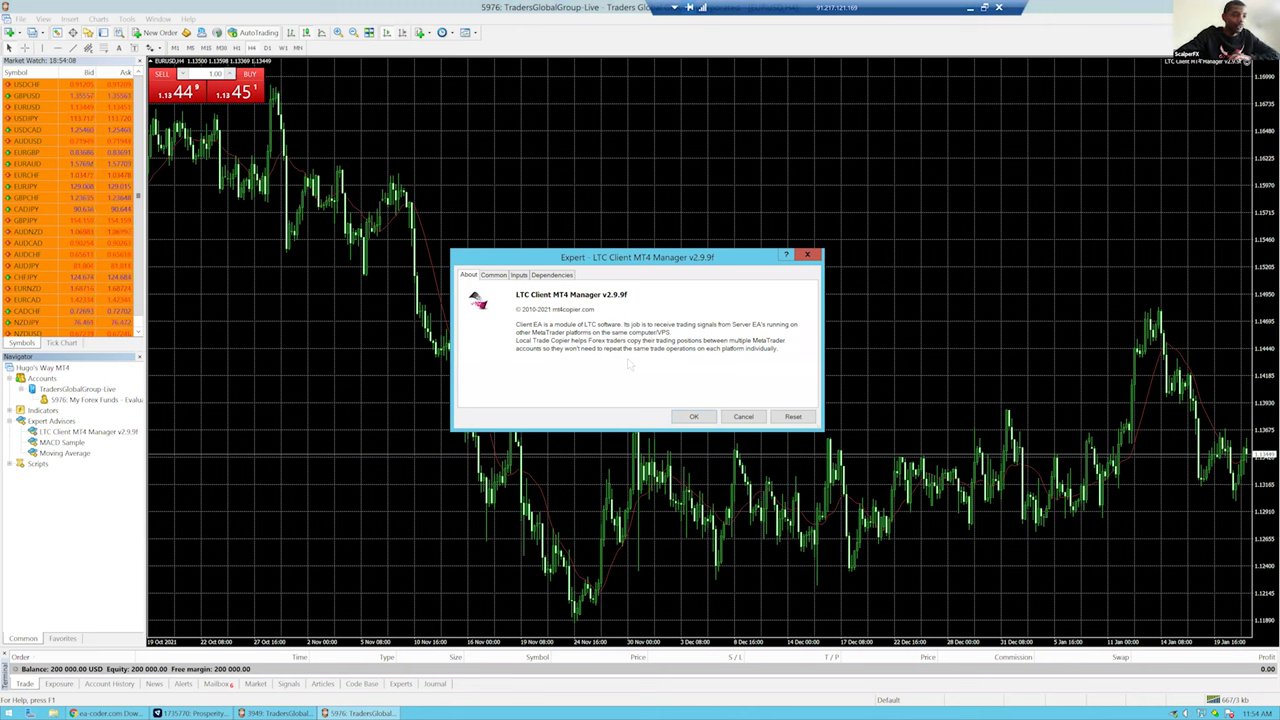
Tick Allow DLL imports on the Common tab for LTC Client MT4 Manager, then show its Inputs
click(493, 276)
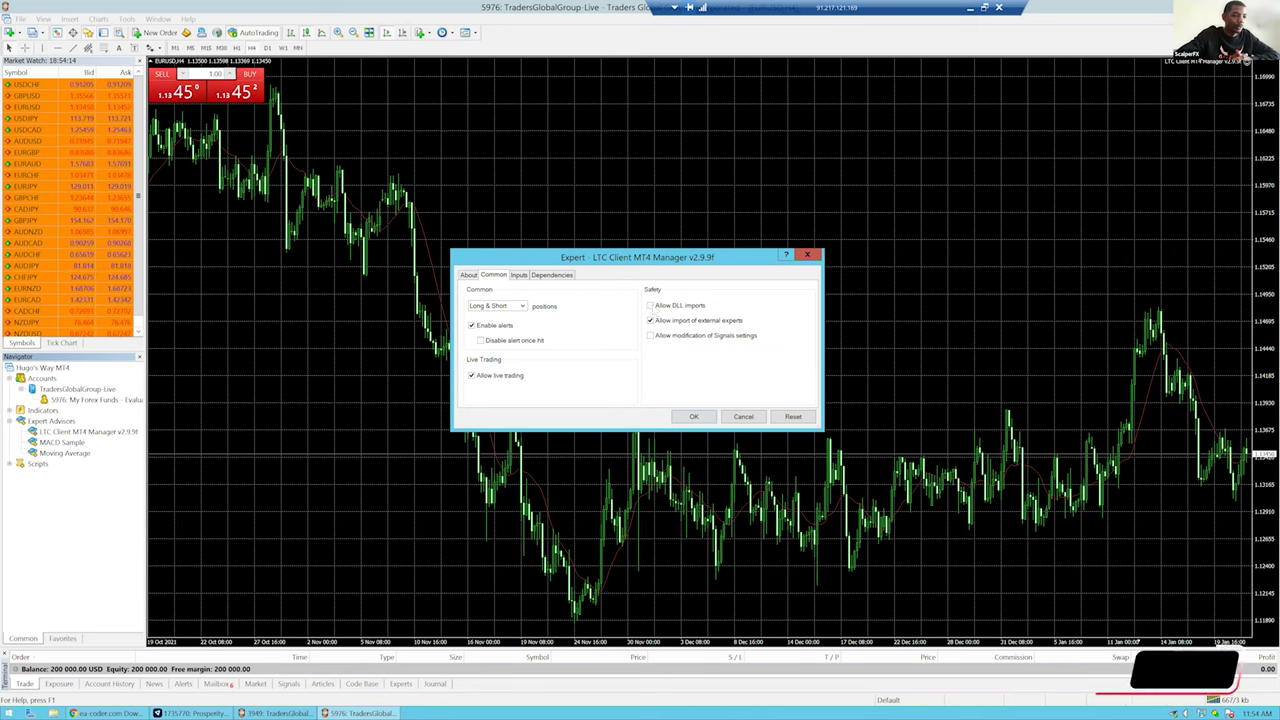
click(650, 306)
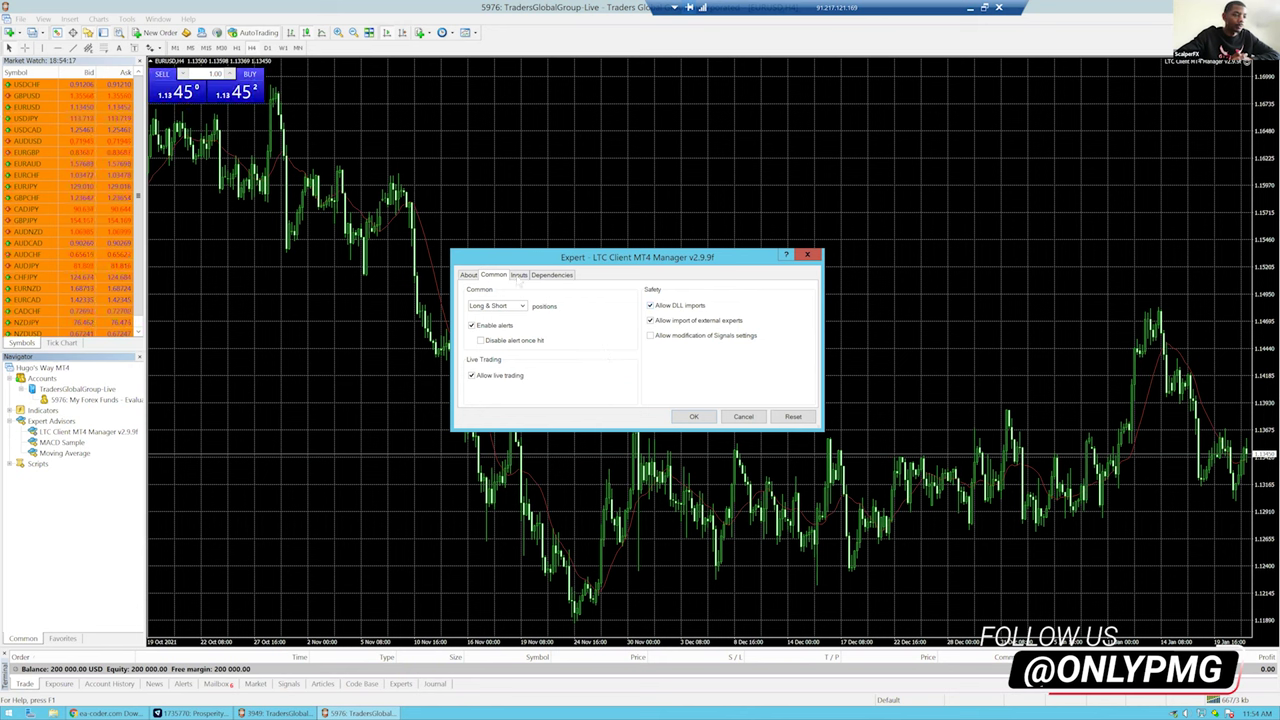
click(519, 275)
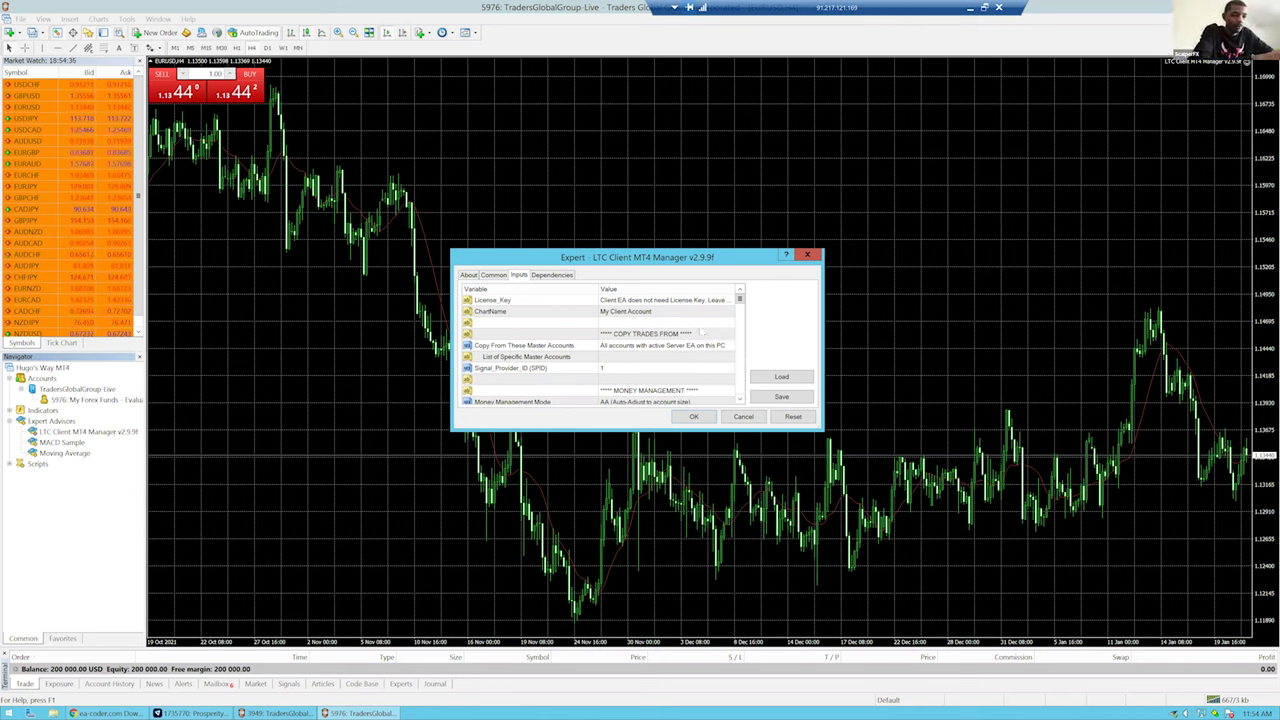
Scroll down and back up through the LTC Client input parameters to review them
scroll(702, 334, down, 1)
scroll(665, 342, down, 2)
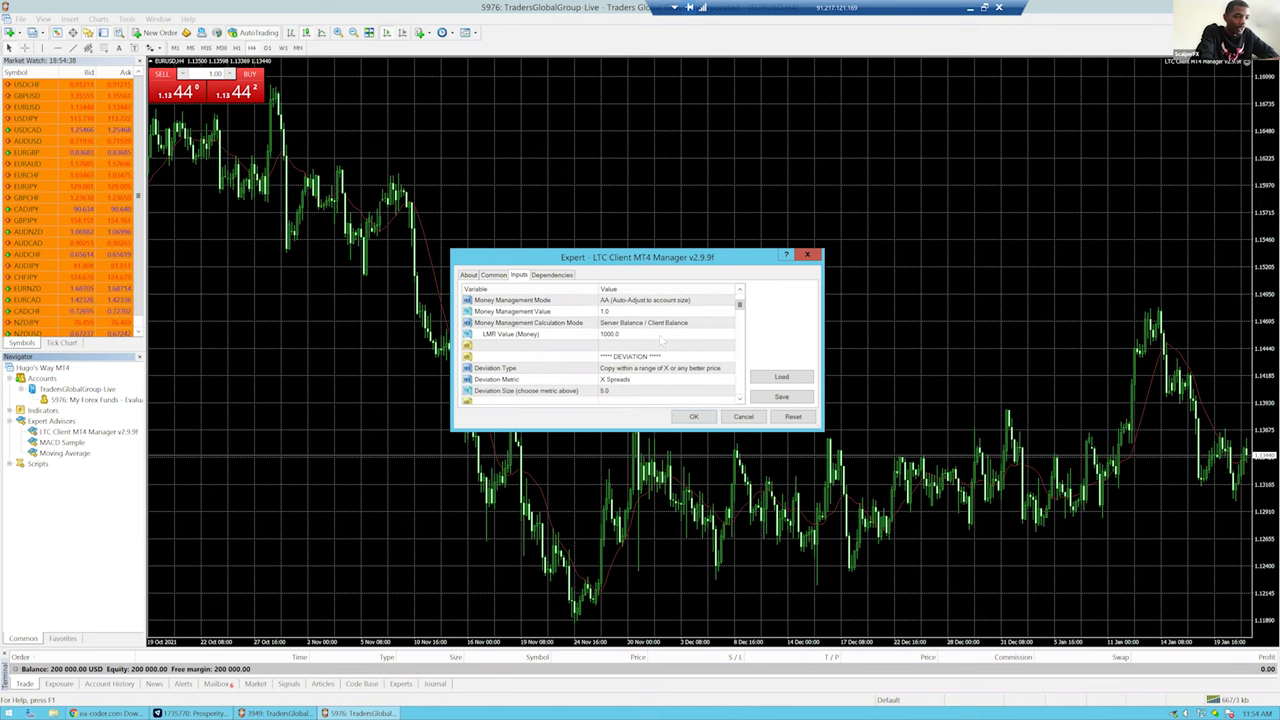
scroll(661, 342, down, 1)
scroll(661, 342, down, 2)
scroll(661, 342, down, 2)
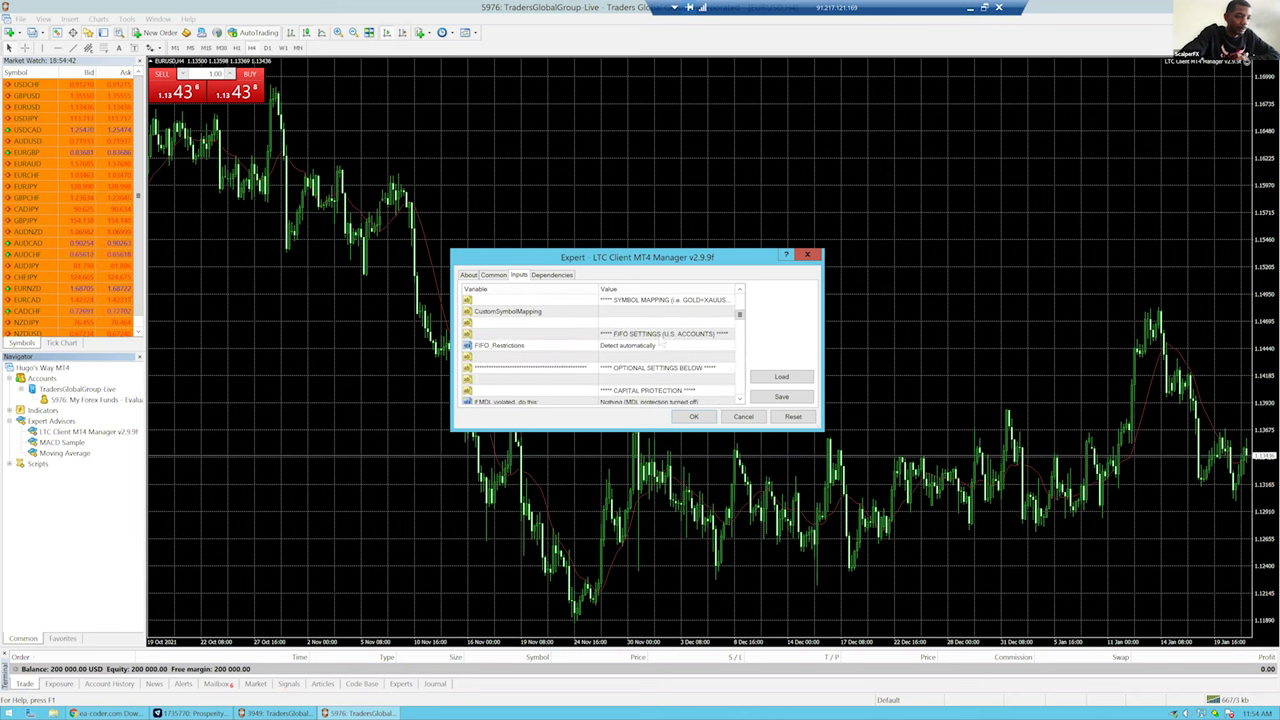
scroll(660, 342, up, 1)
scroll(660, 342, up, 2)
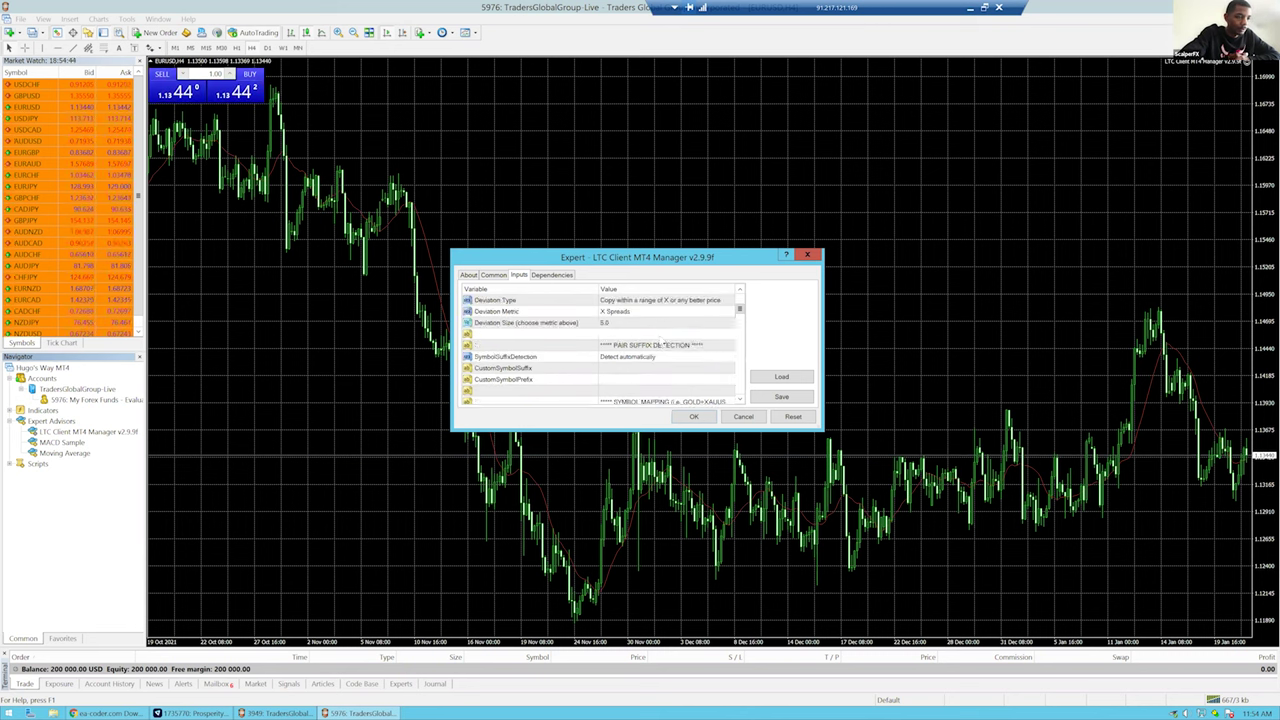
scroll(620, 336, up, 1)
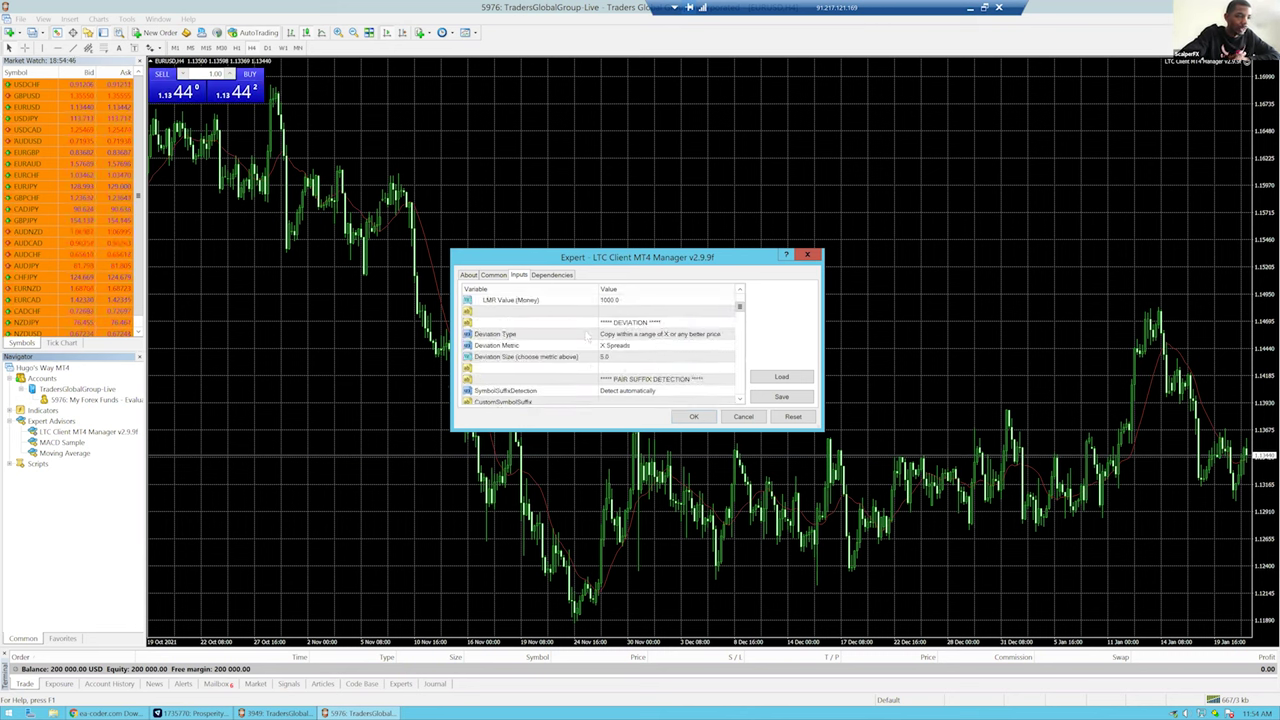
scroll(554, 328, up, 1)
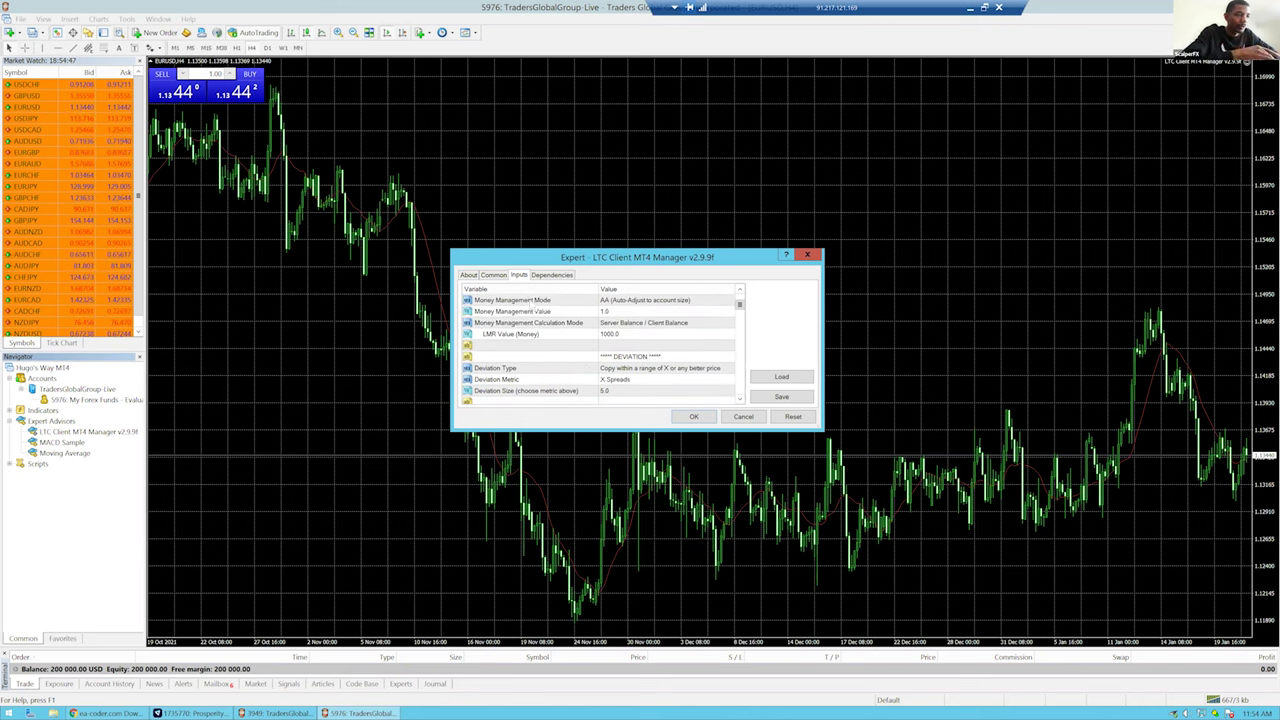
scroll(523, 340, up, 1)
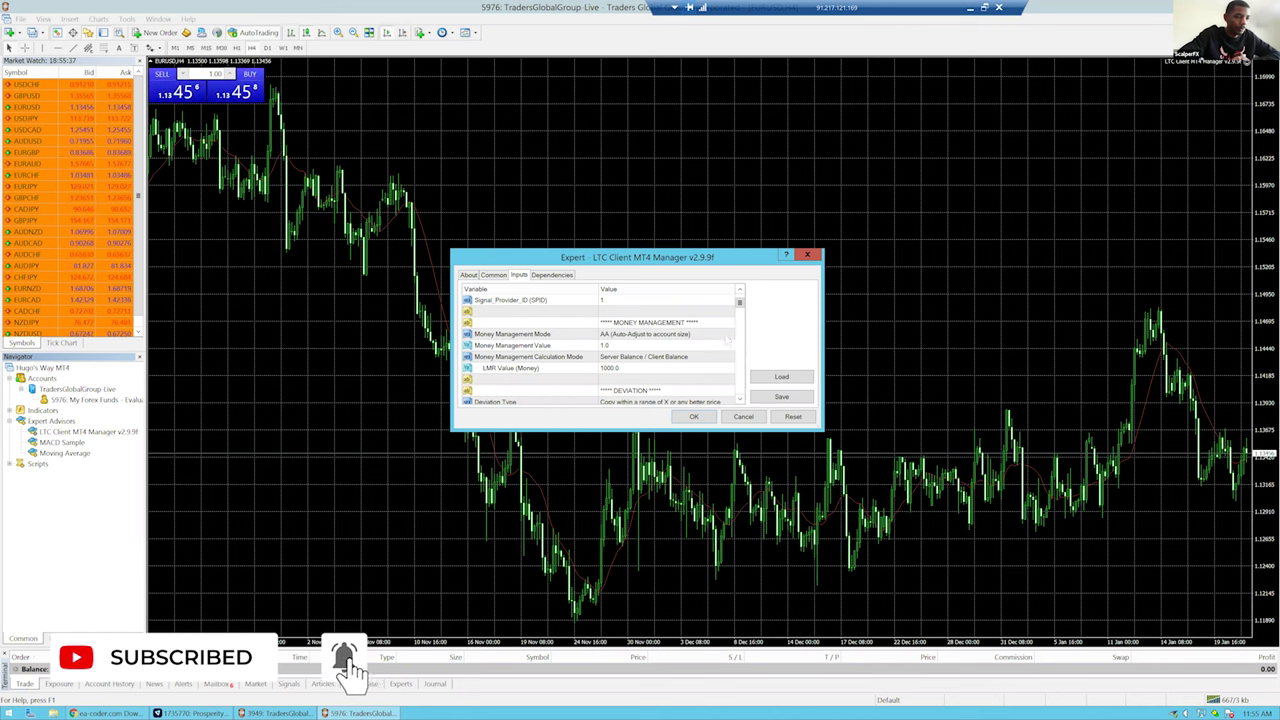
Set Money Management Mode to 'Same lot size as on the master account'
click(692, 337)
click(730, 336)
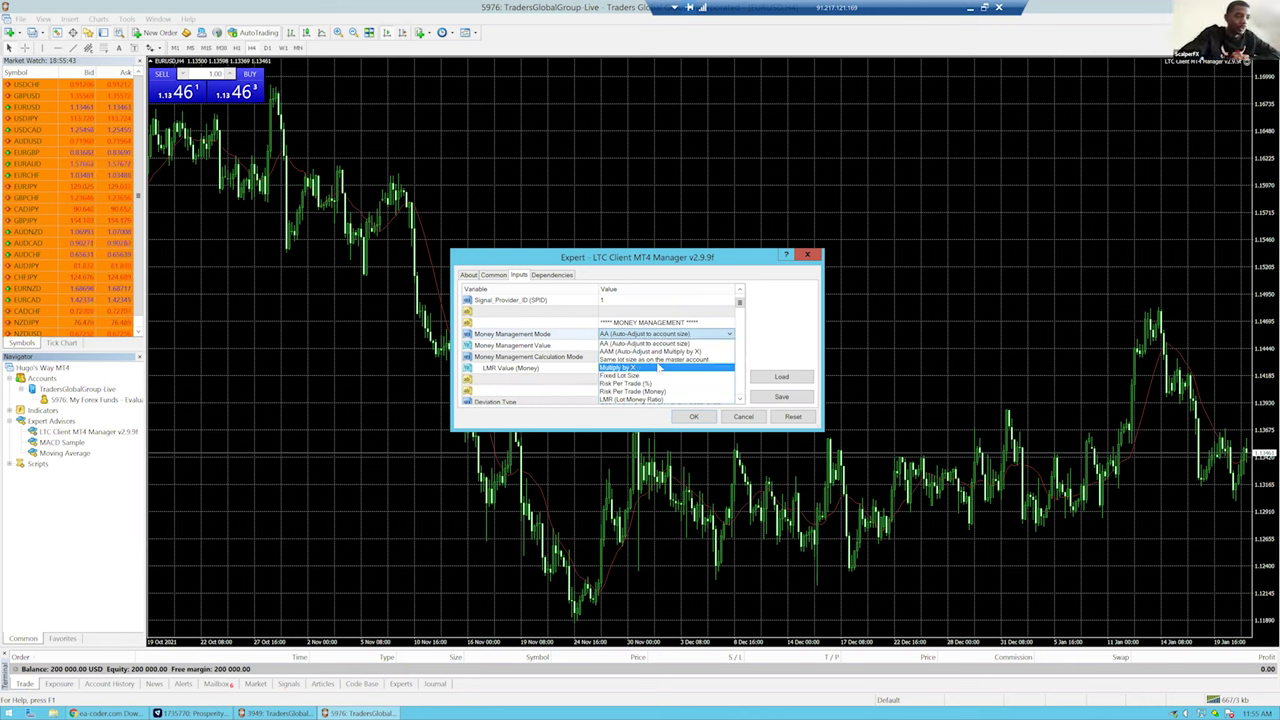
click(700, 359)
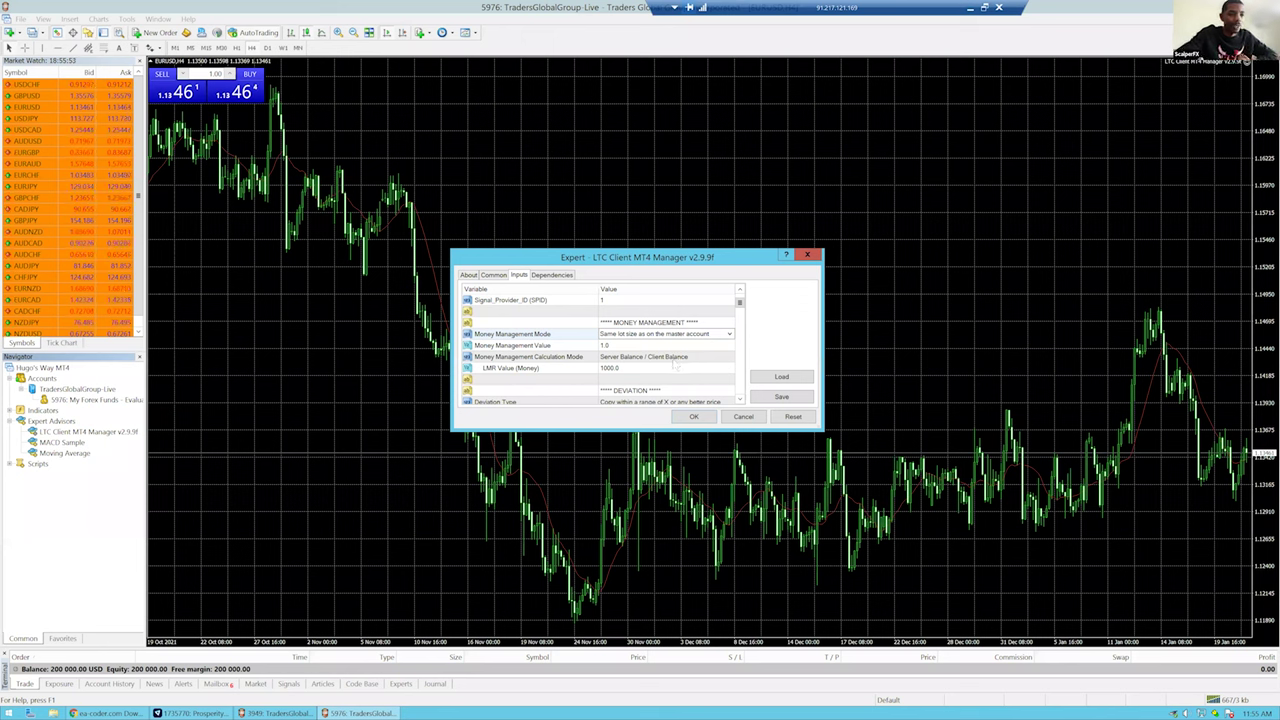
scroll(720, 340, down, 1)
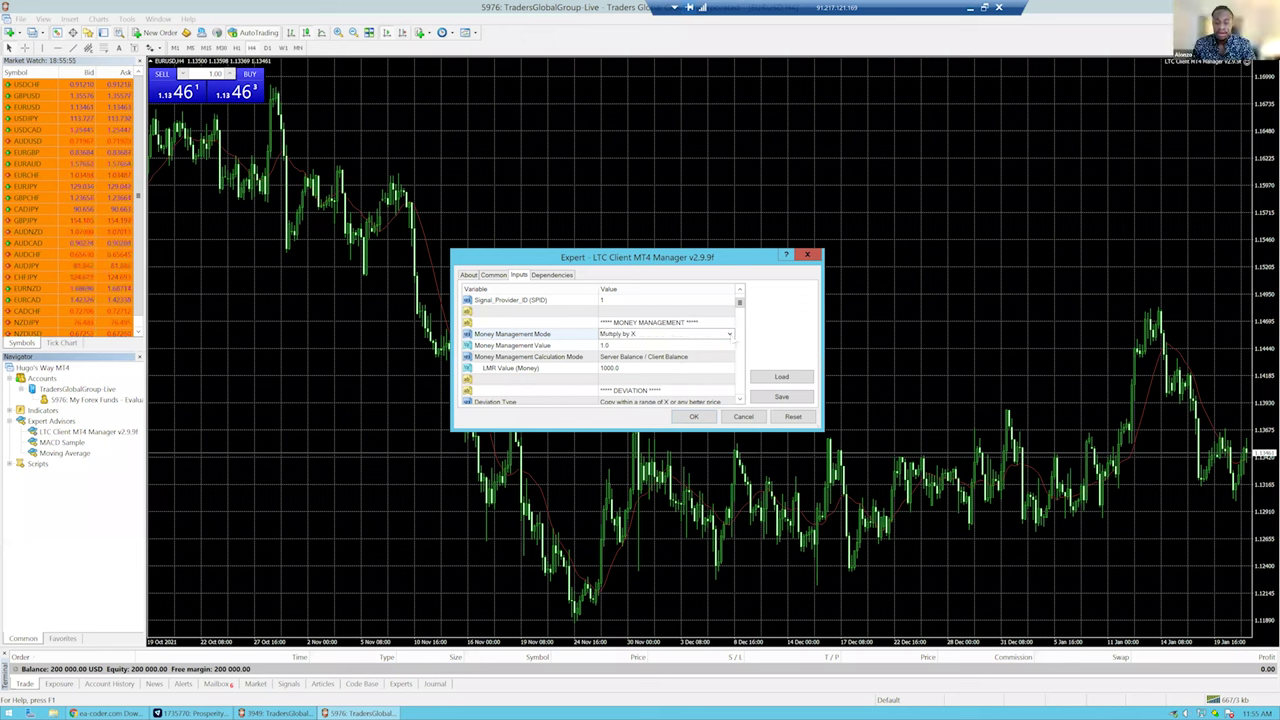
scroll(733, 340, up, 1)
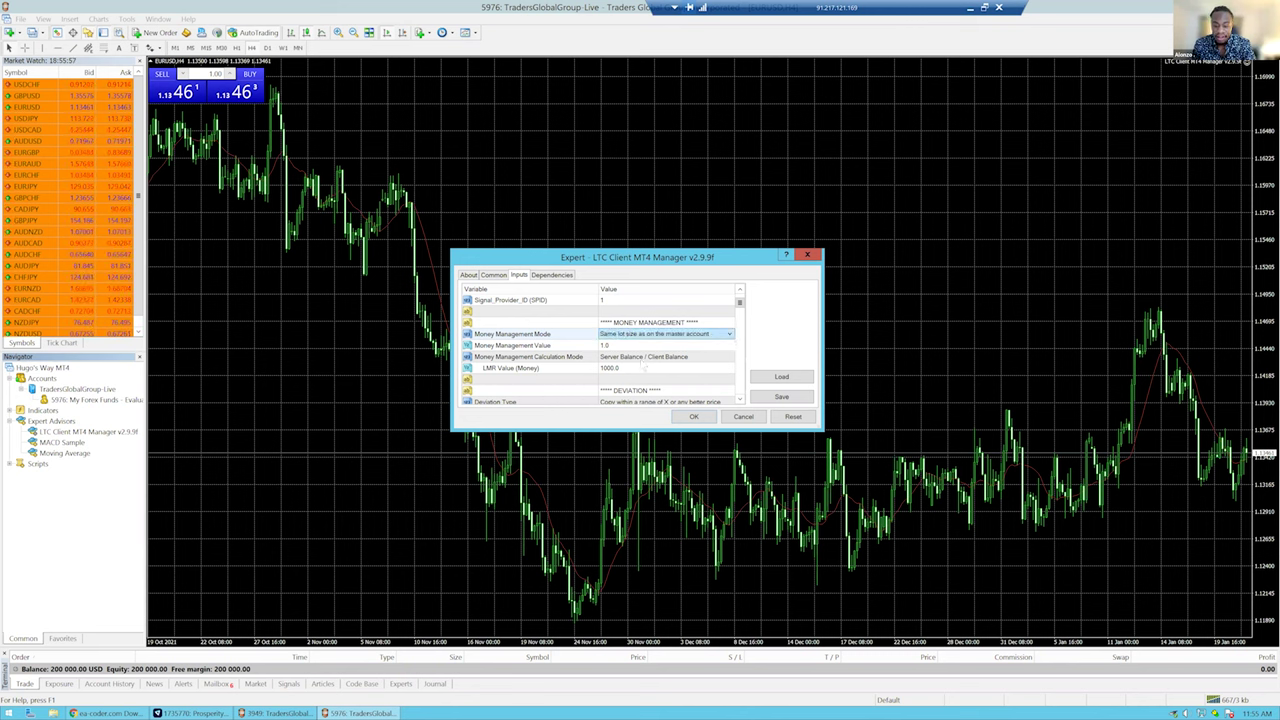
click(610, 334)
click(563, 322)
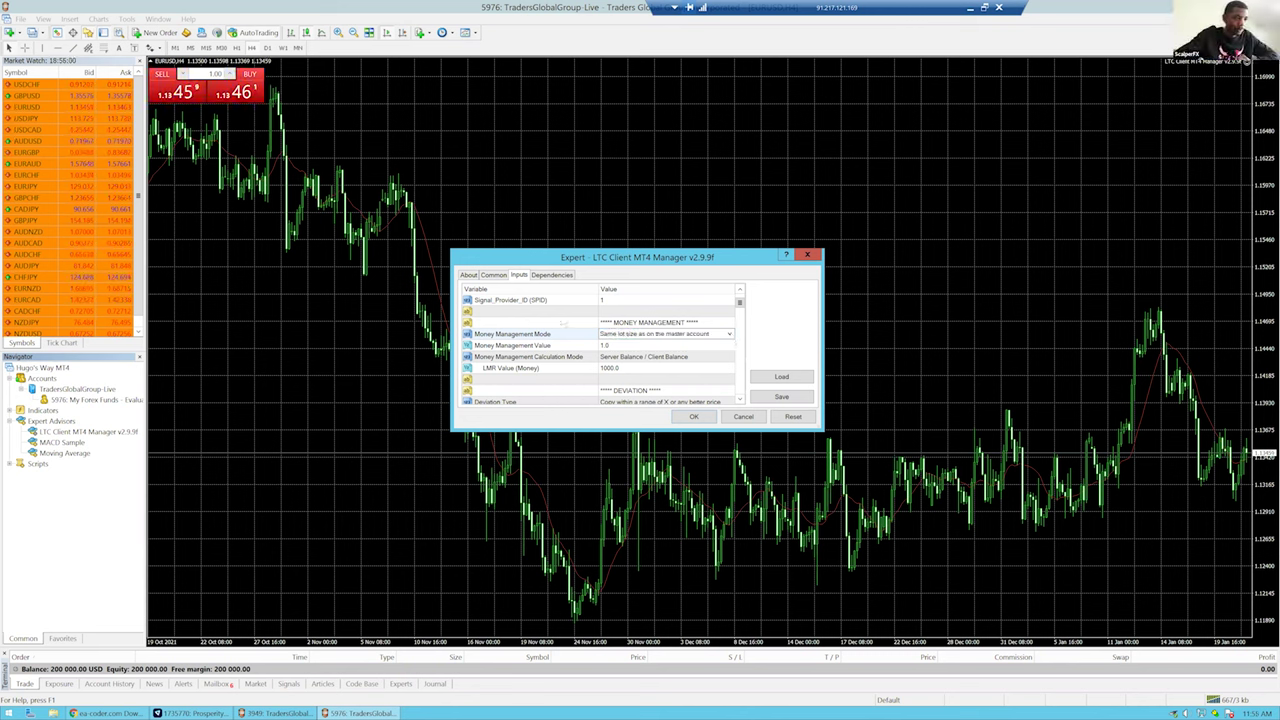
scroll(741, 316, down, 2)
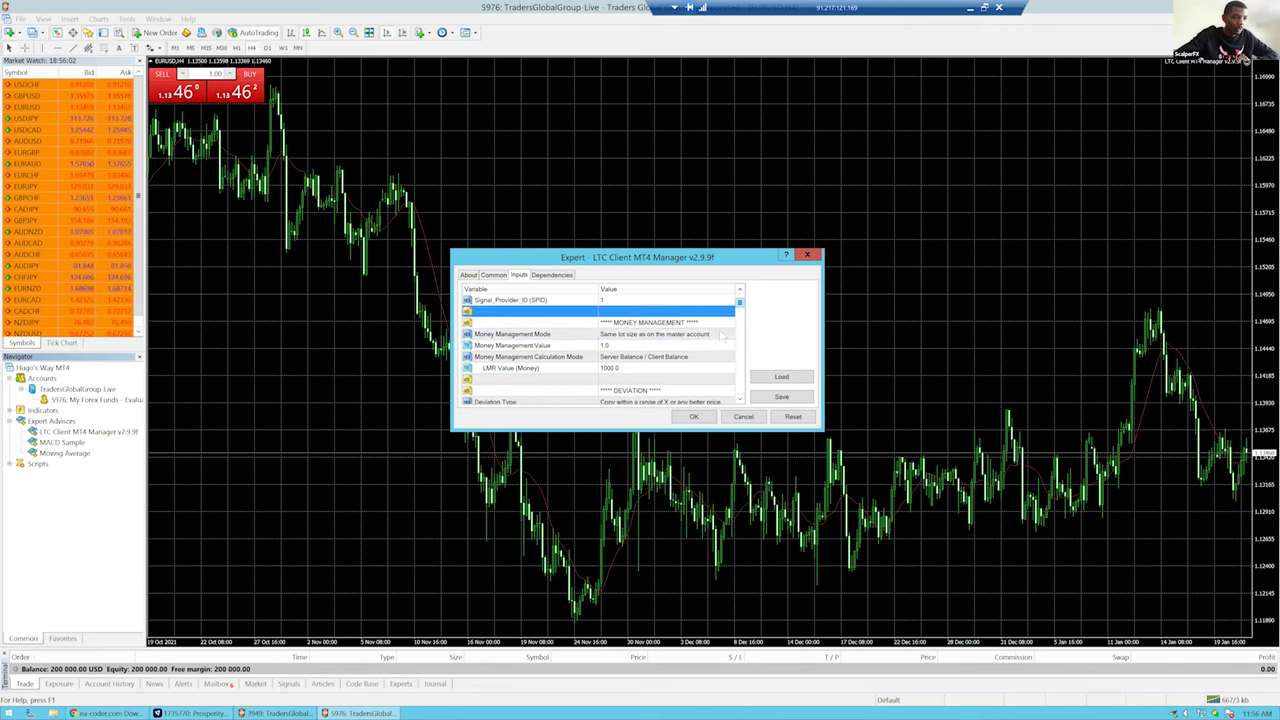
scroll(703, 338, down, 1)
scroll(703, 336, up, 3)
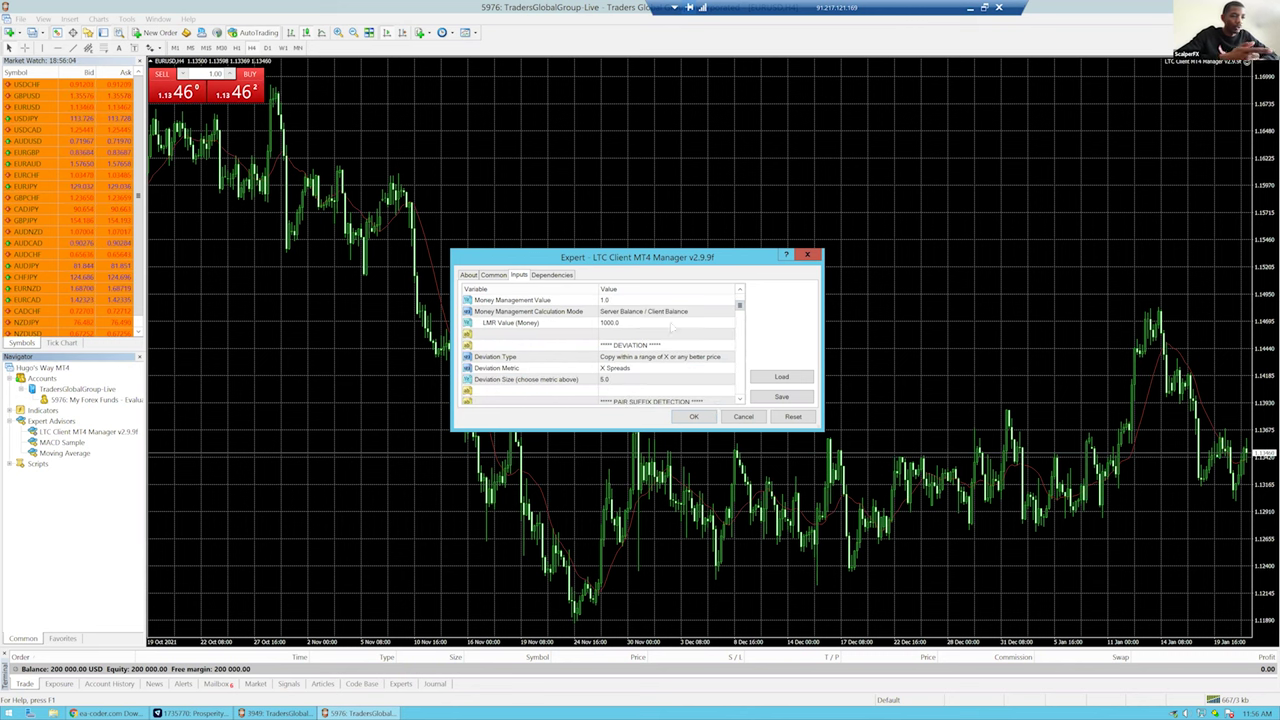
scroll(720, 316, down, 1)
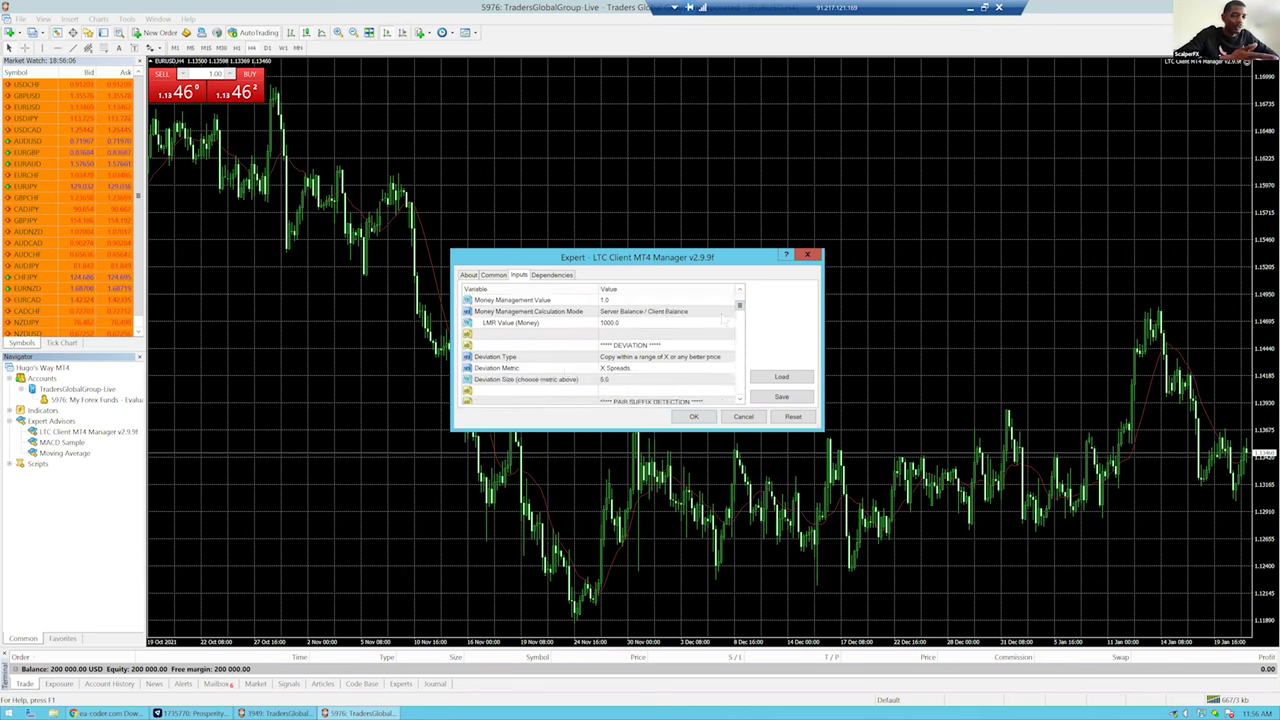
scroll(722, 318, down, 1)
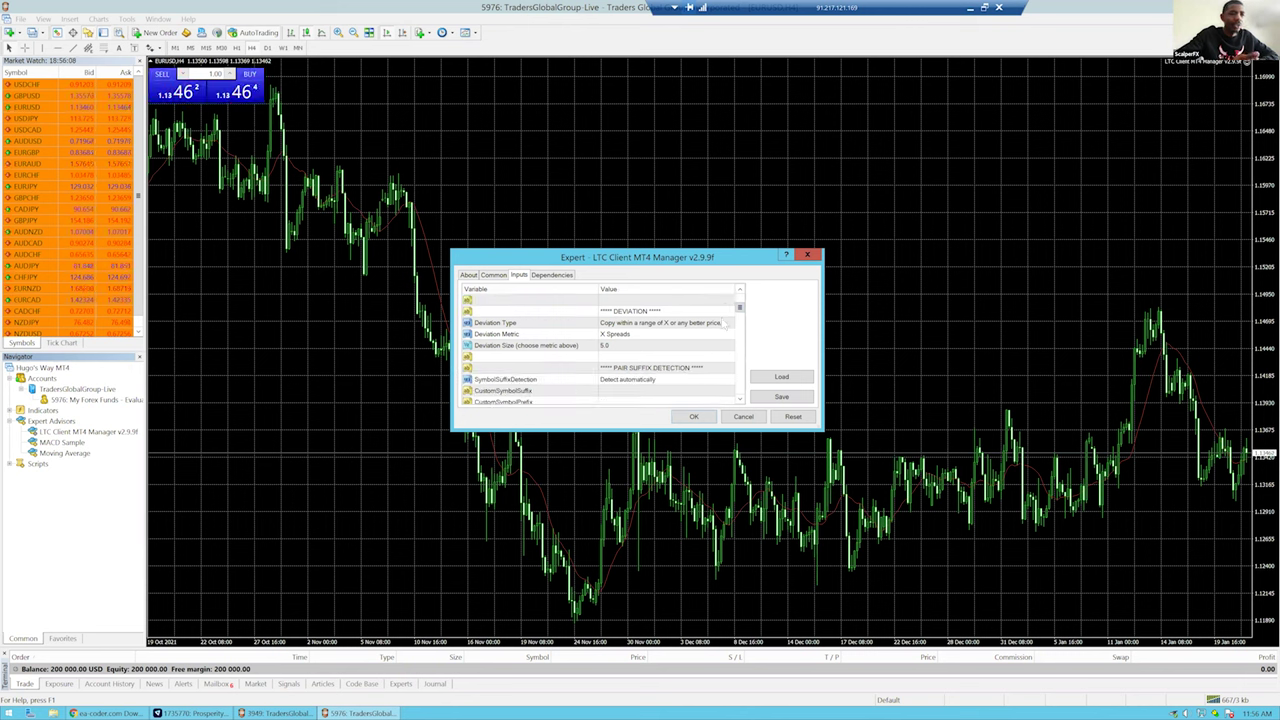
scroll(724, 328, down, 2)
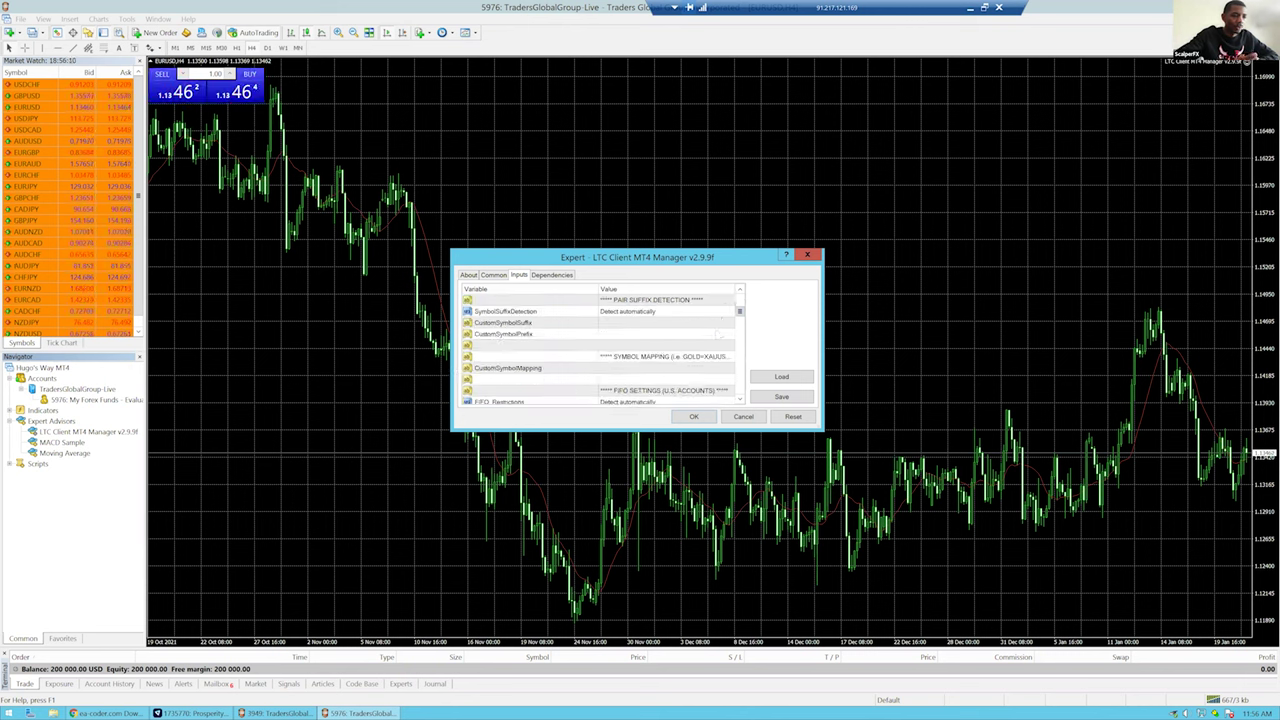
scroll(520, 360, down, 2)
scroll(500, 376, down, 1)
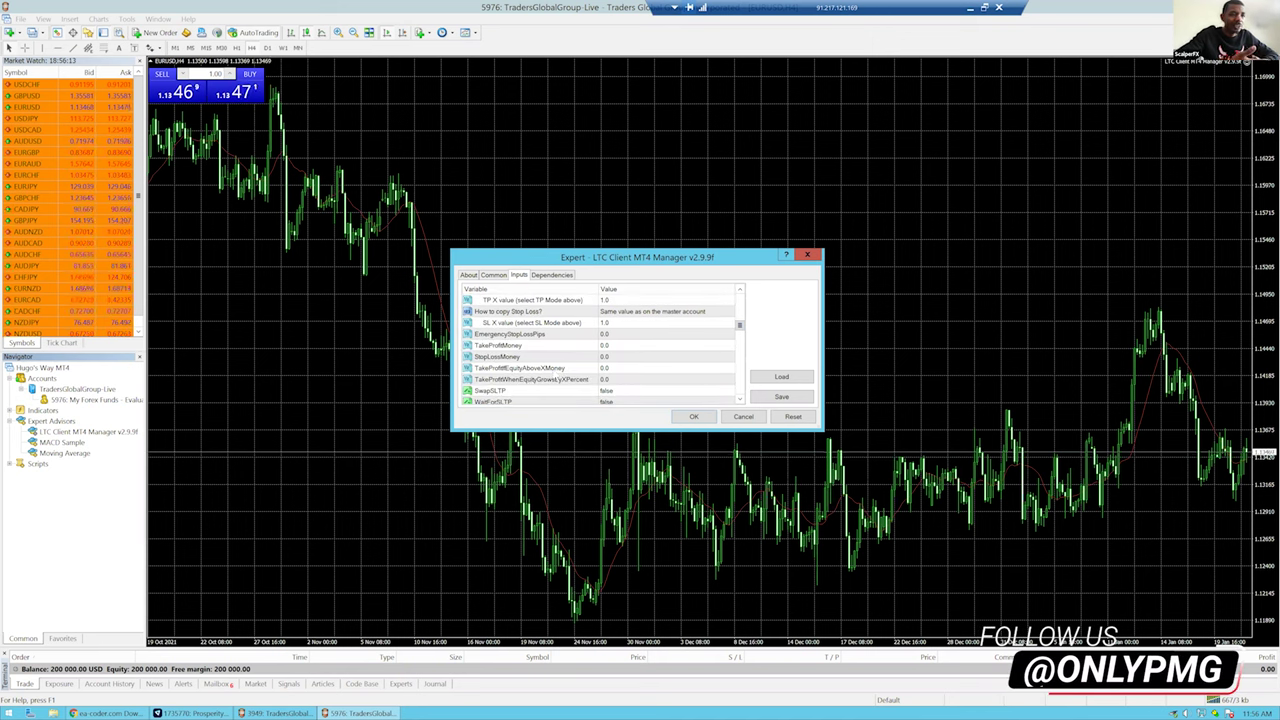
scroll(557, 375, up, 1)
scroll(557, 370, up, 1)
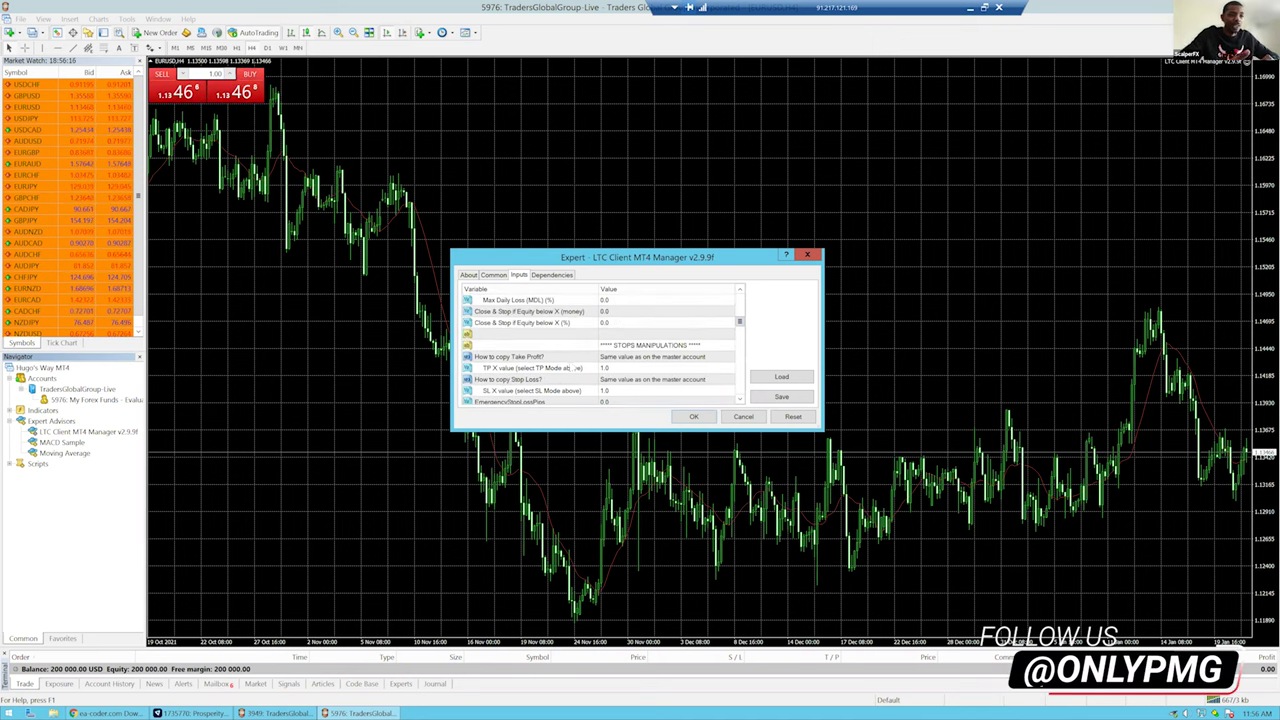
scroll(571, 367, up, 1)
scroll(570, 368, down, 2)
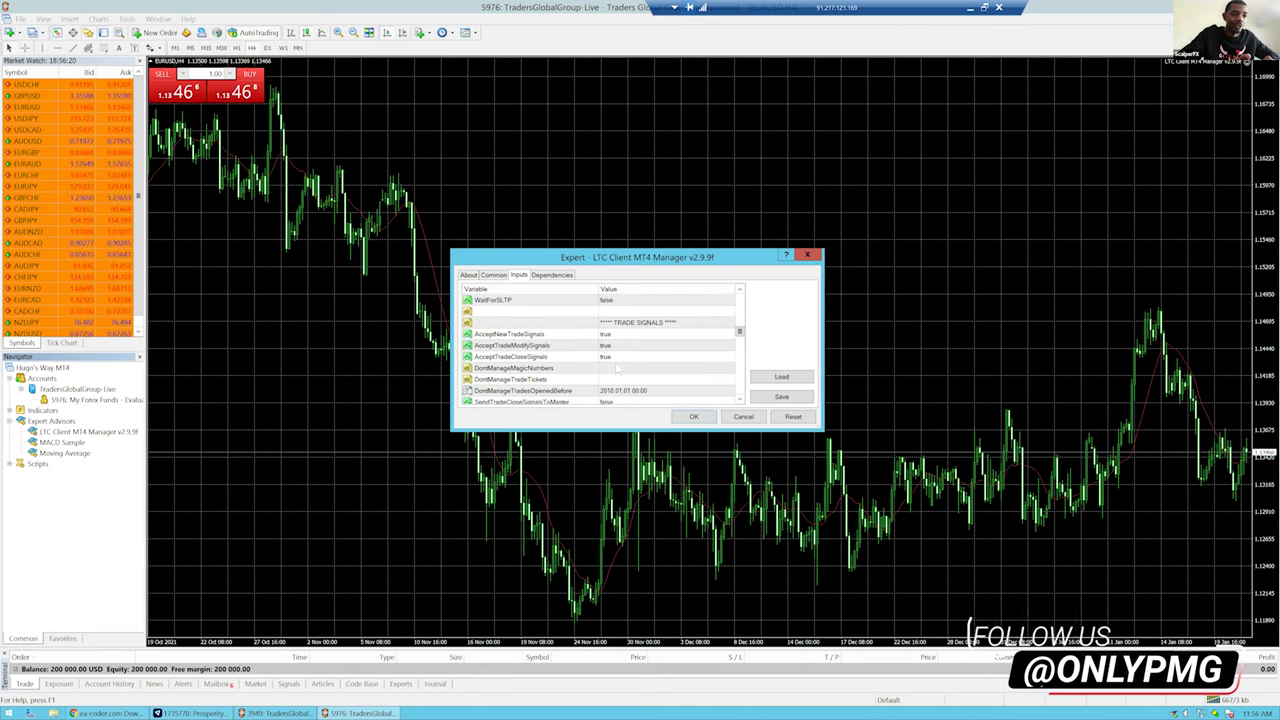
scroll(650, 395, down, 3)
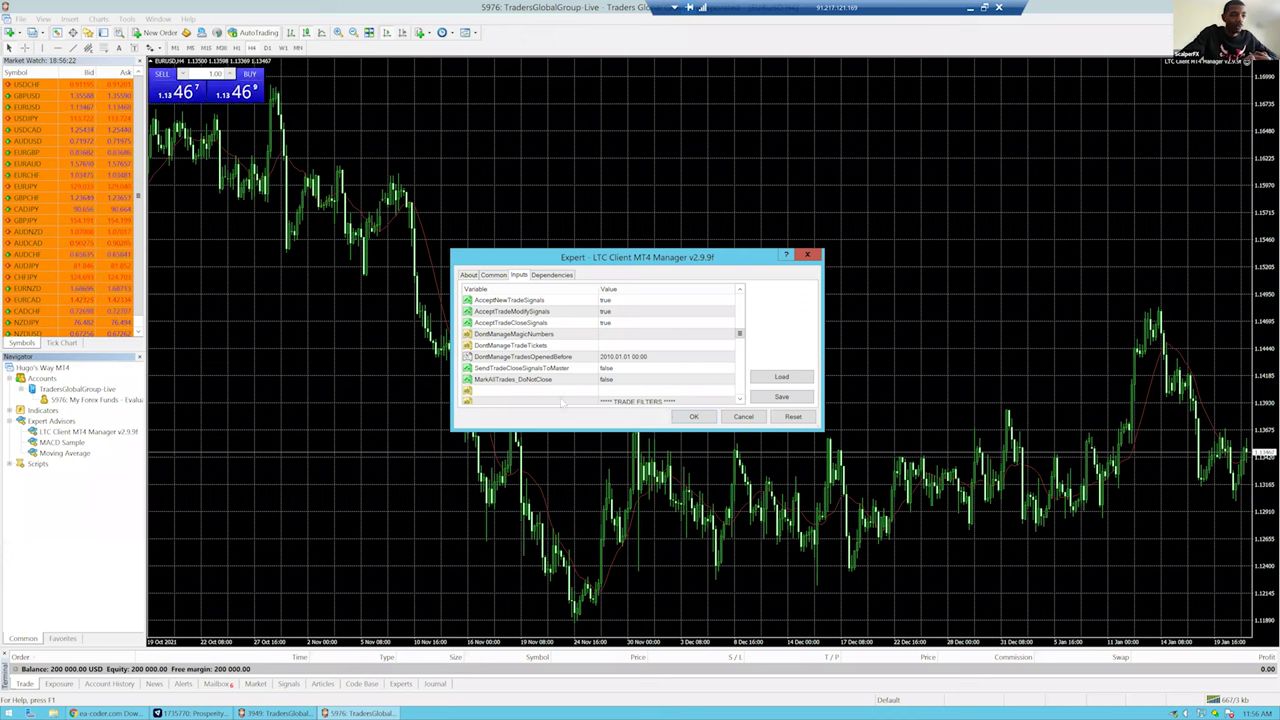
scroll(538, 357, down, 2)
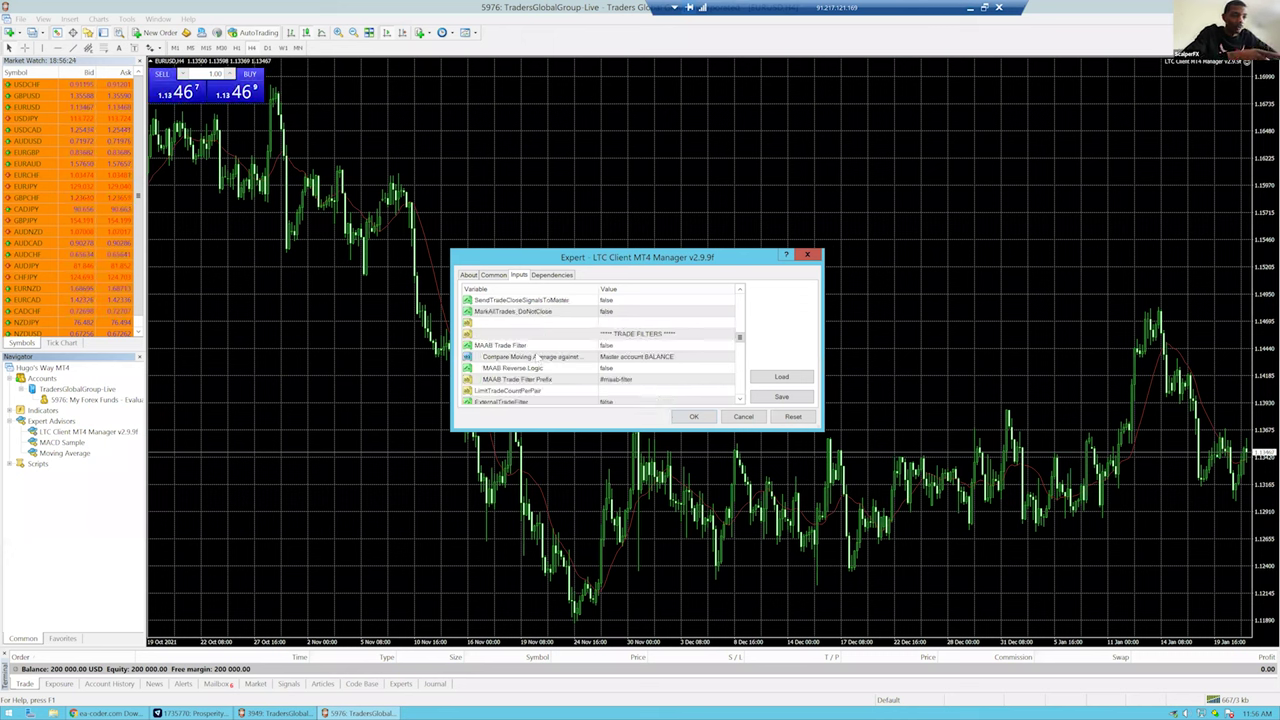
scroll(535, 357, down, 2)
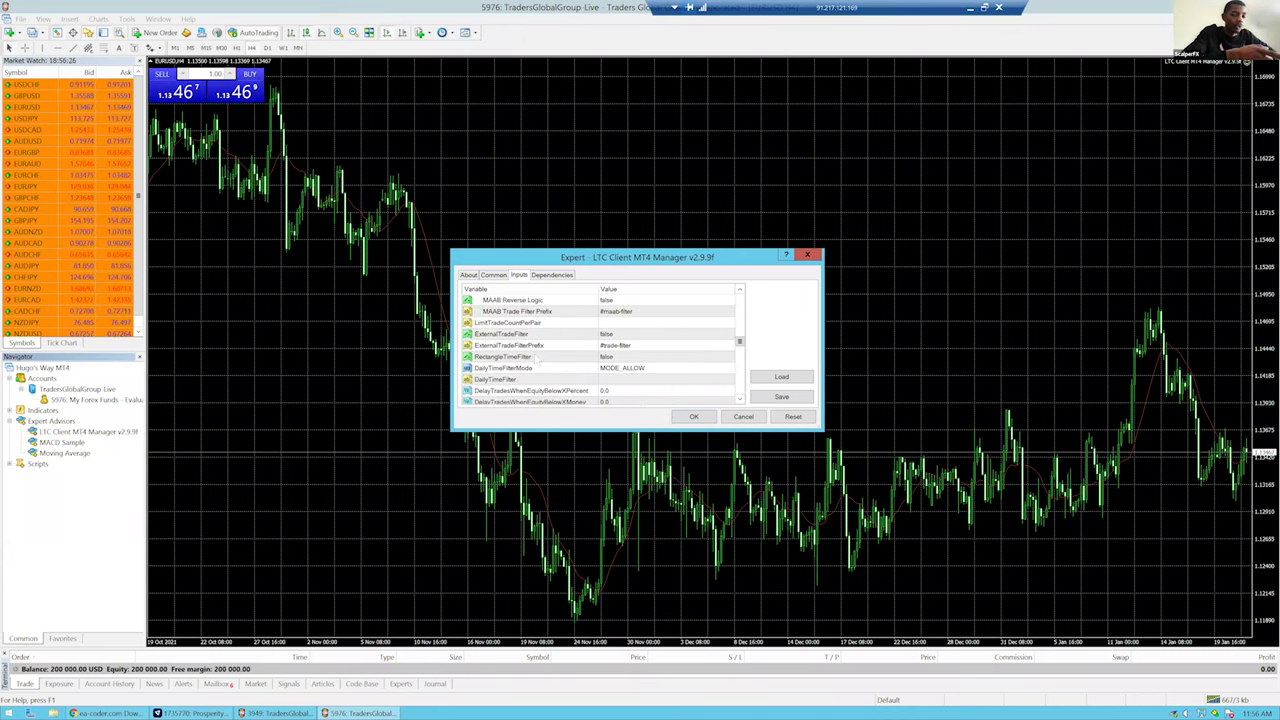
scroll(537, 357, down, 3)
scroll(538, 357, down, 1)
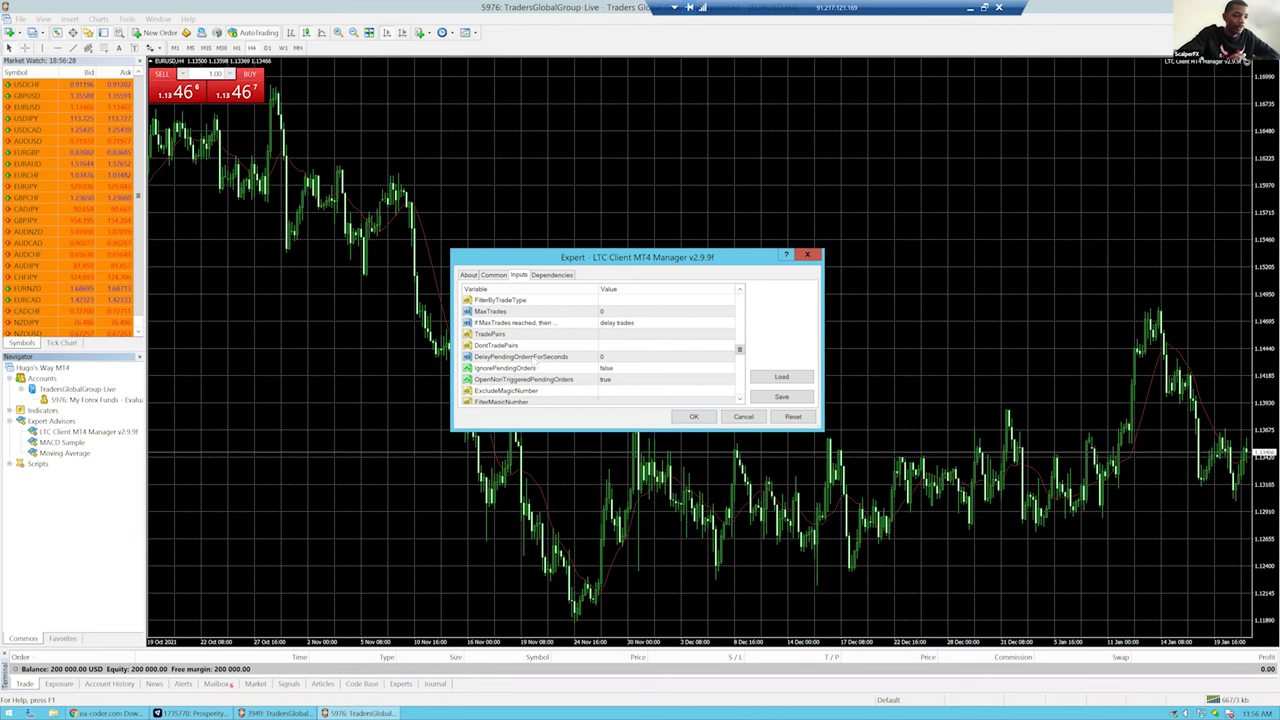
scroll(535, 357, down, 3)
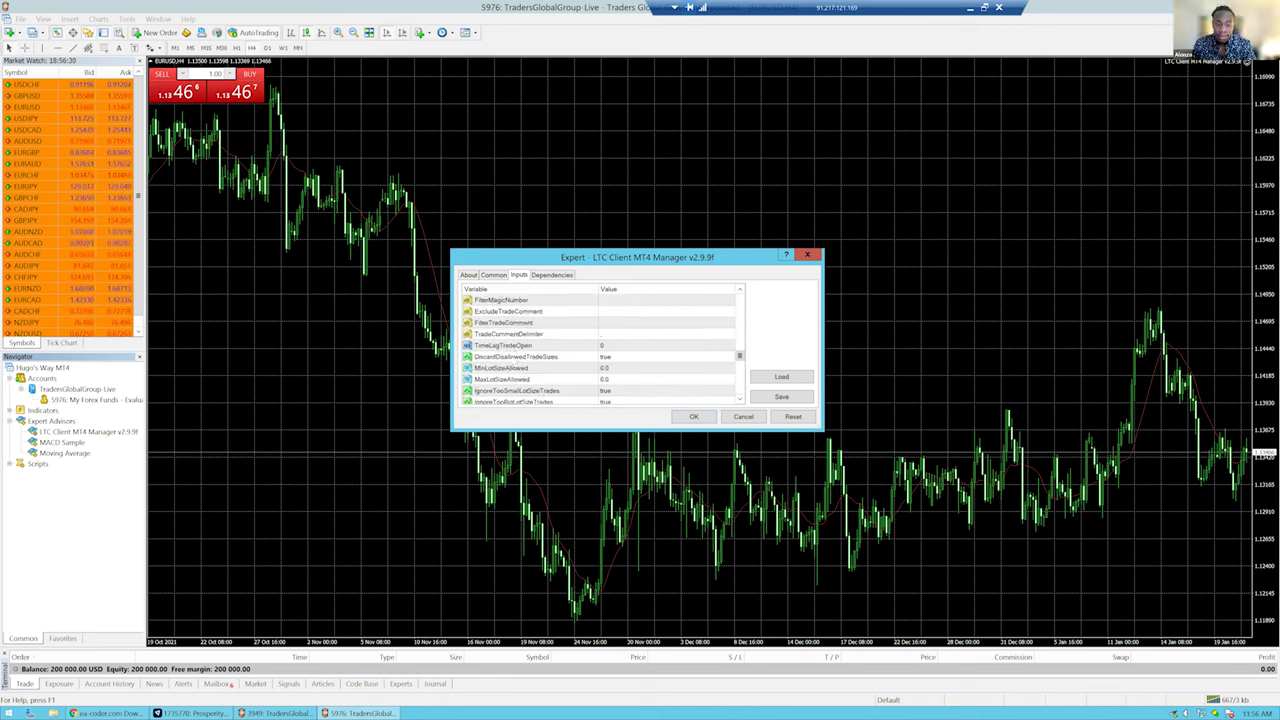
scroll(513, 360, down, 3)
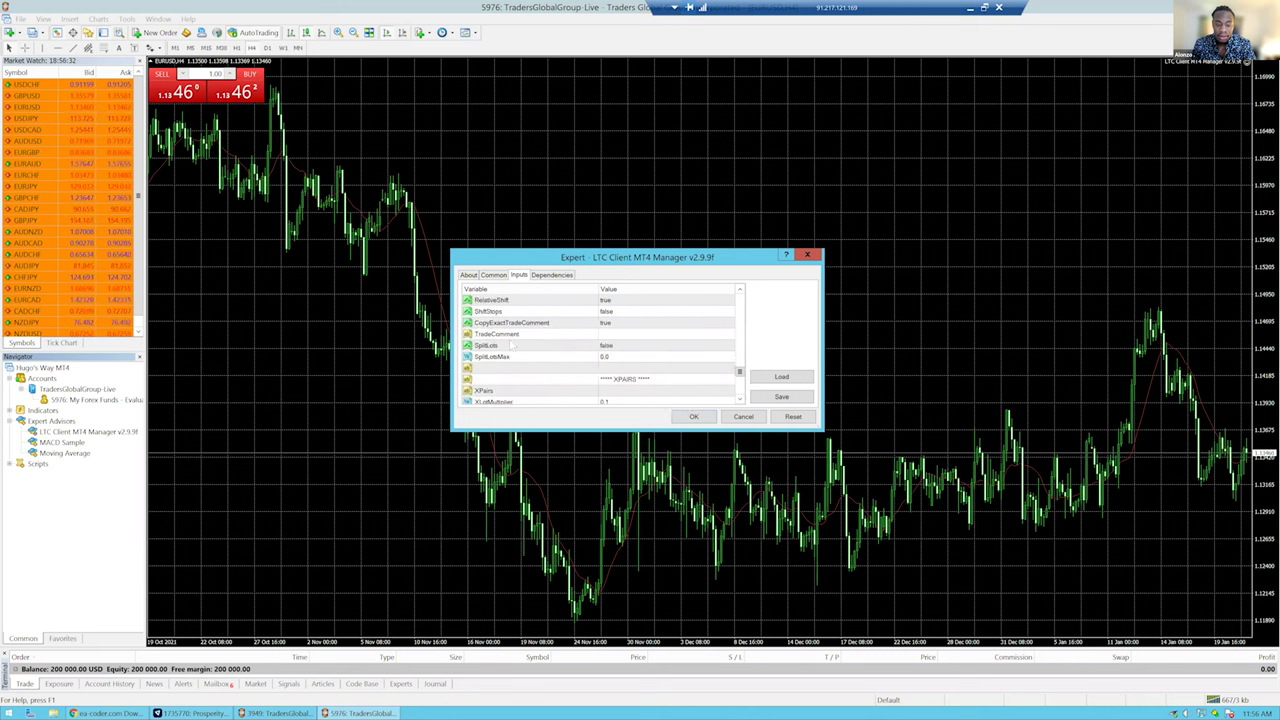
scroll(507, 353, down, 3)
scroll(508, 366, down, 2)
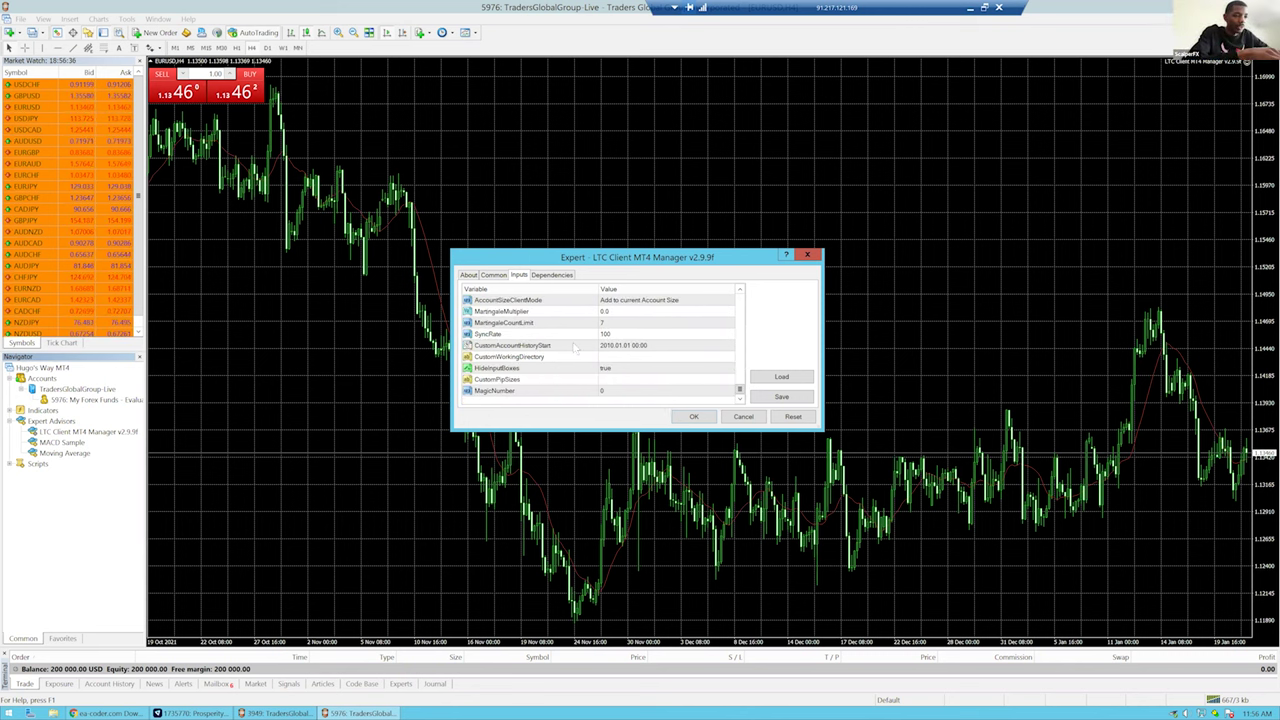
scroll(568, 355, up, 2)
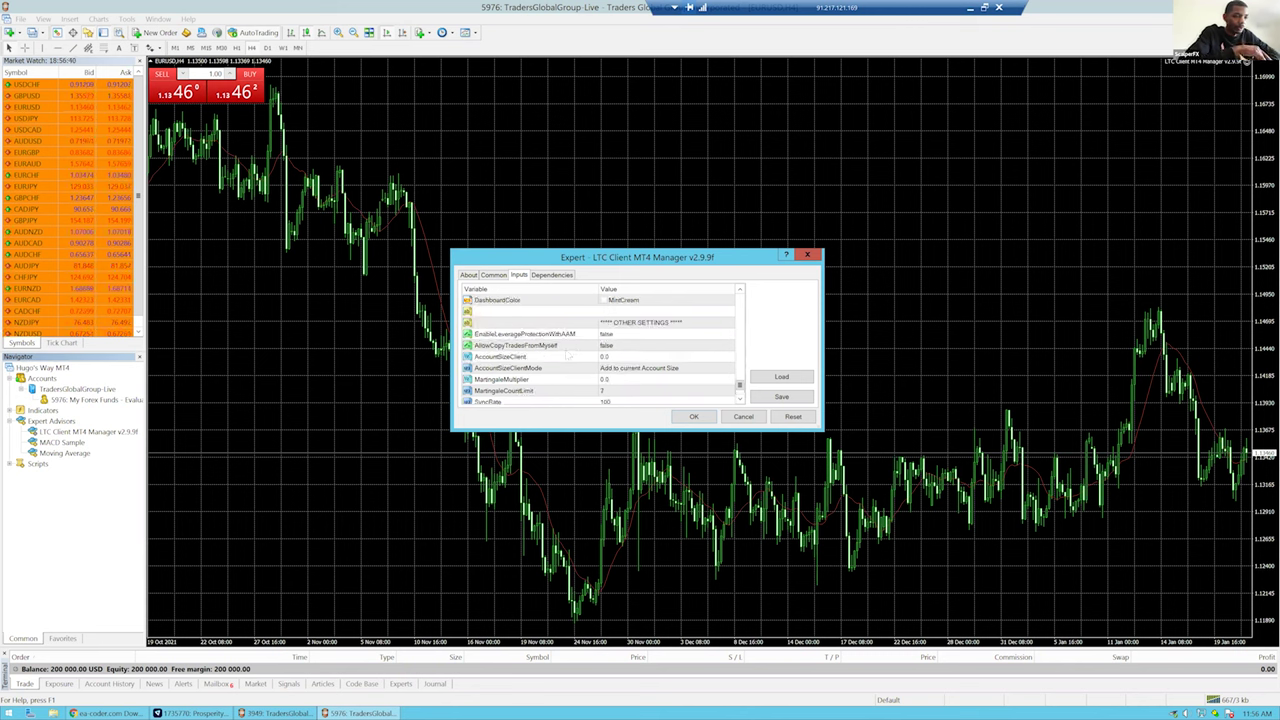
scroll(568, 356, up, 1)
scroll(566, 355, up, 1)
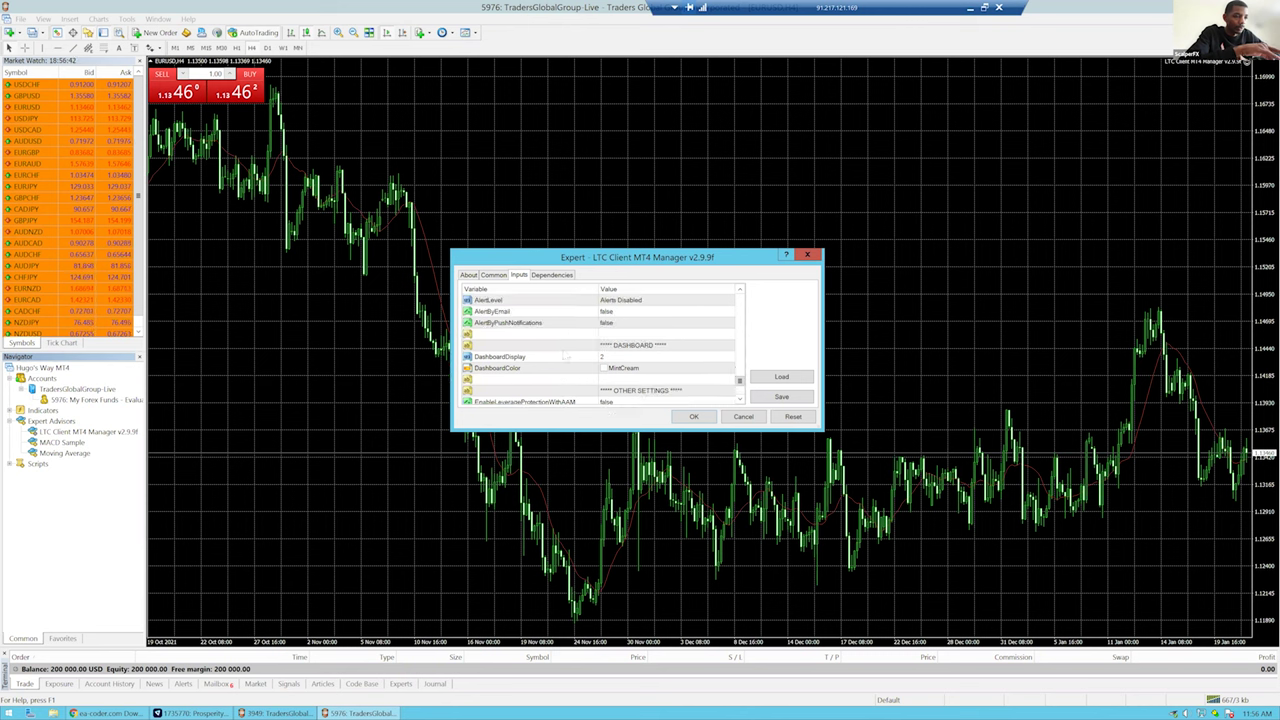
scroll(566, 356, up, 3)
scroll(566, 356, up, 1)
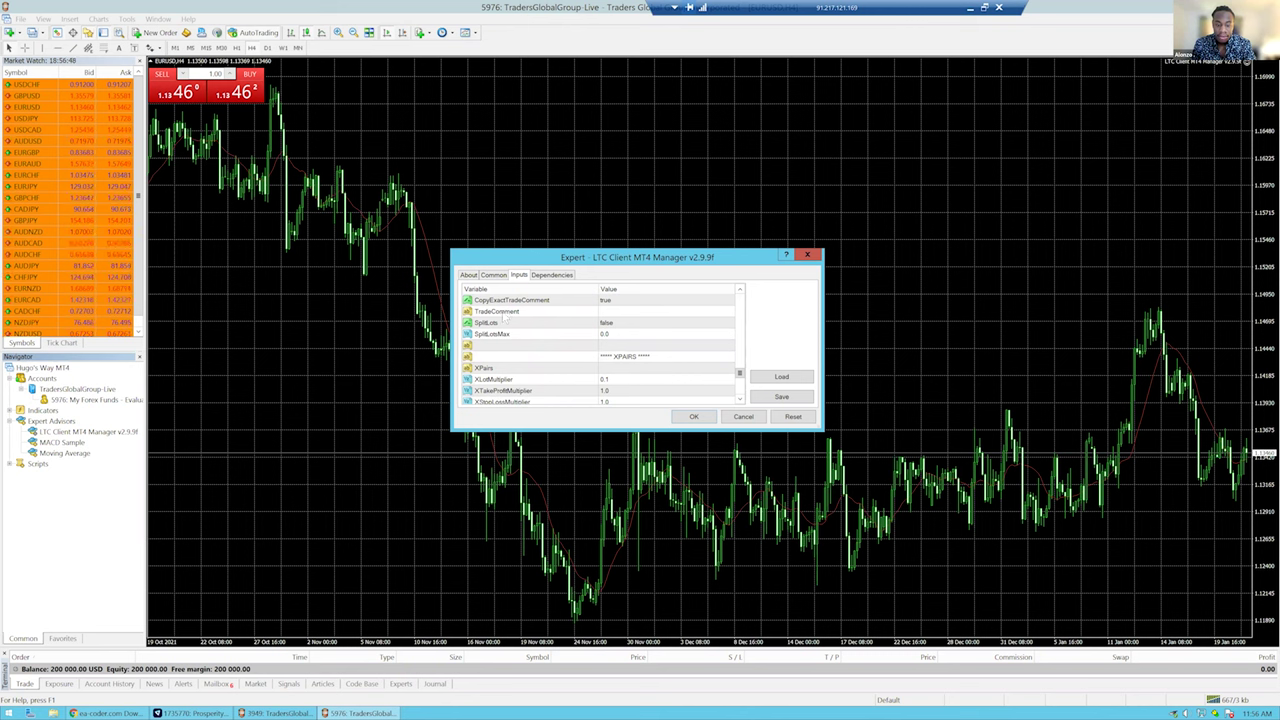
scroll(528, 364, up, 2)
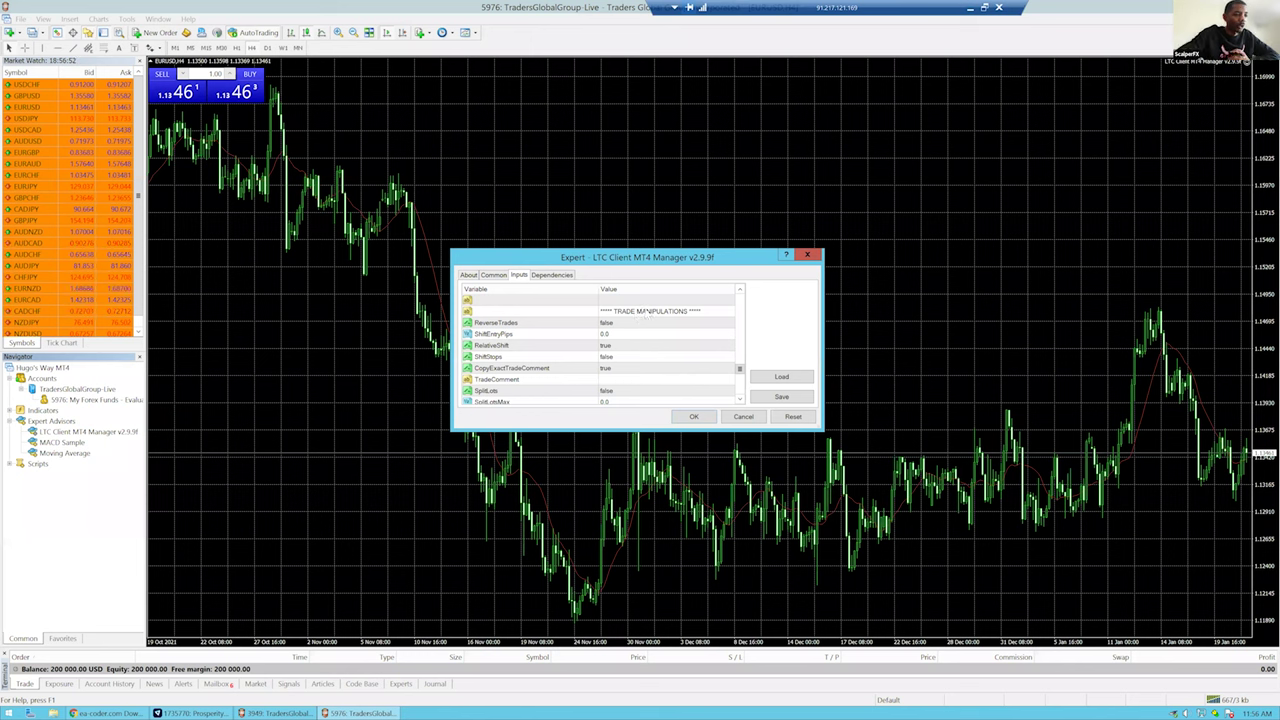
click(639, 316)
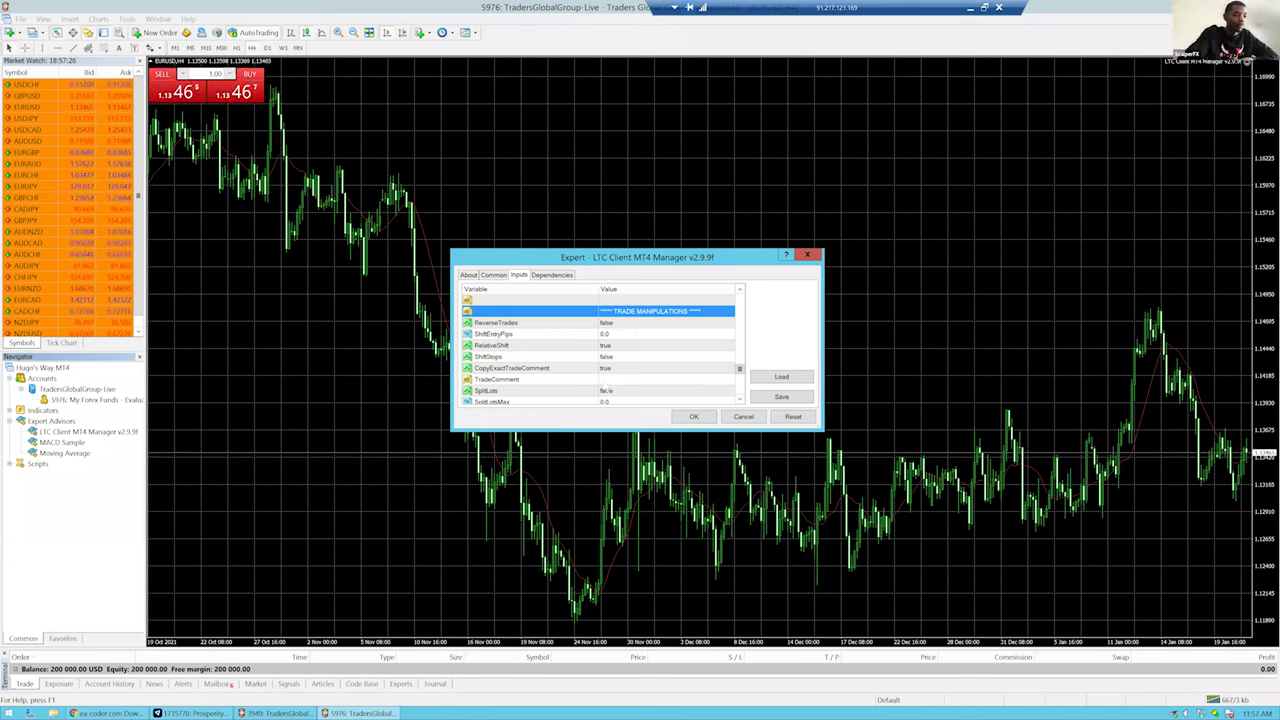
click(608, 381)
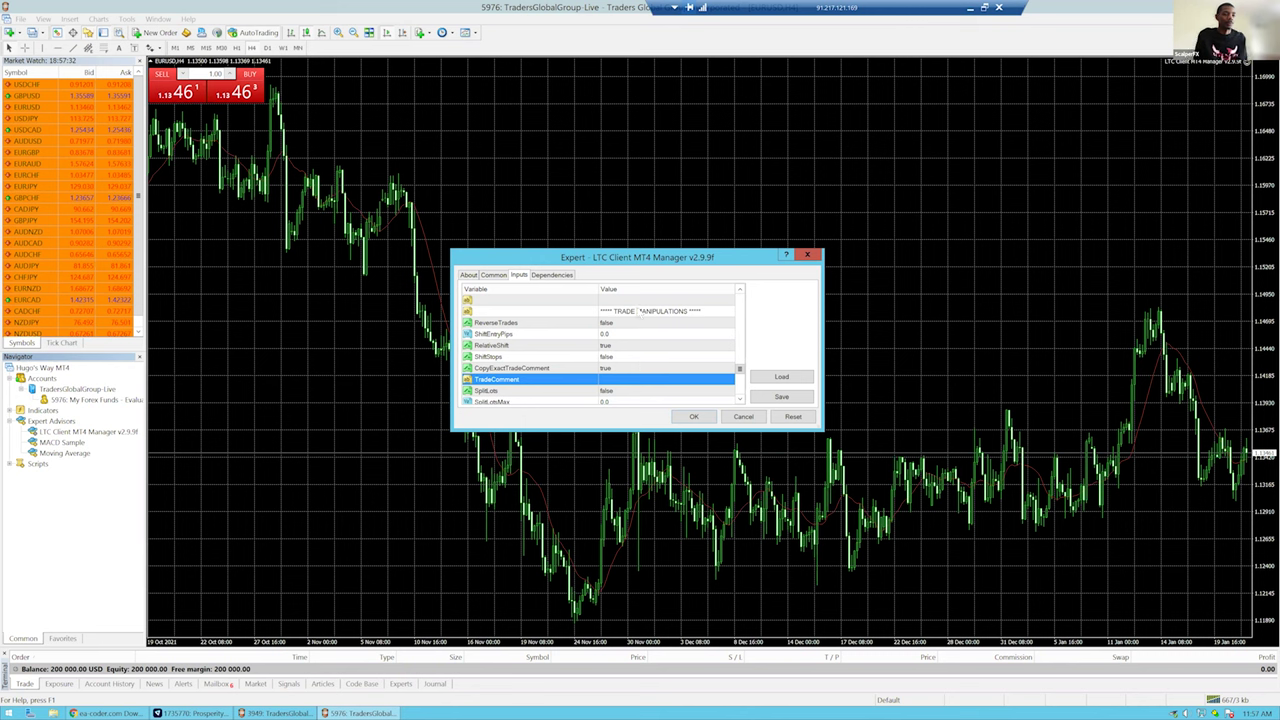
click(694, 418)
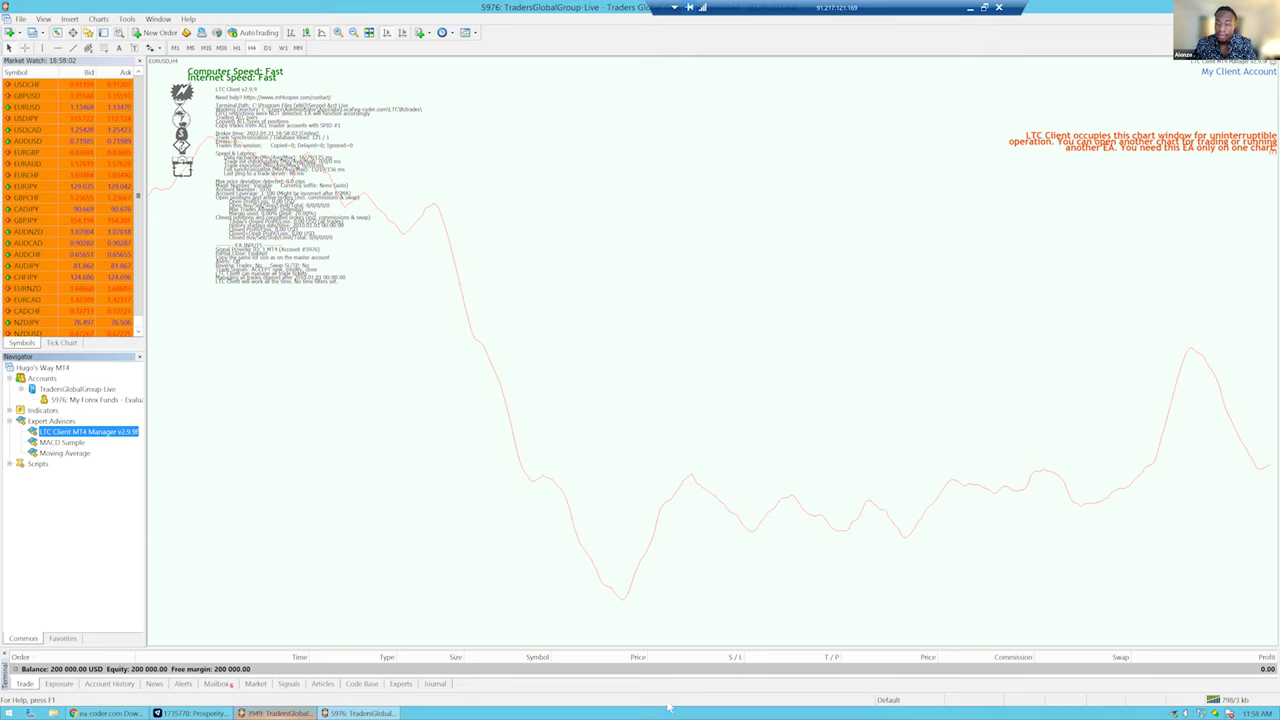
Switch to the master terminal, whose EURUSD chart runs LTC Server as My Master Account
key(alt+Tab)
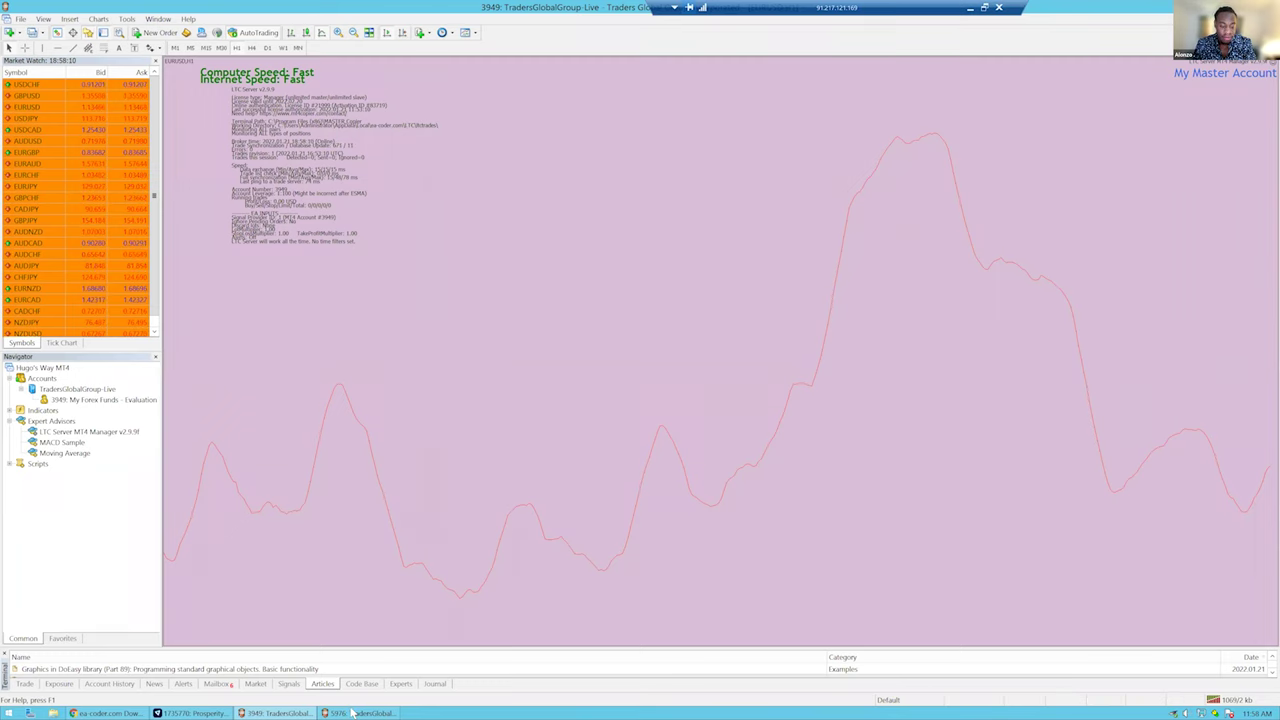
Switch back to the client terminal to confirm the LTC Client dashboard is active
key(alt+Tab)
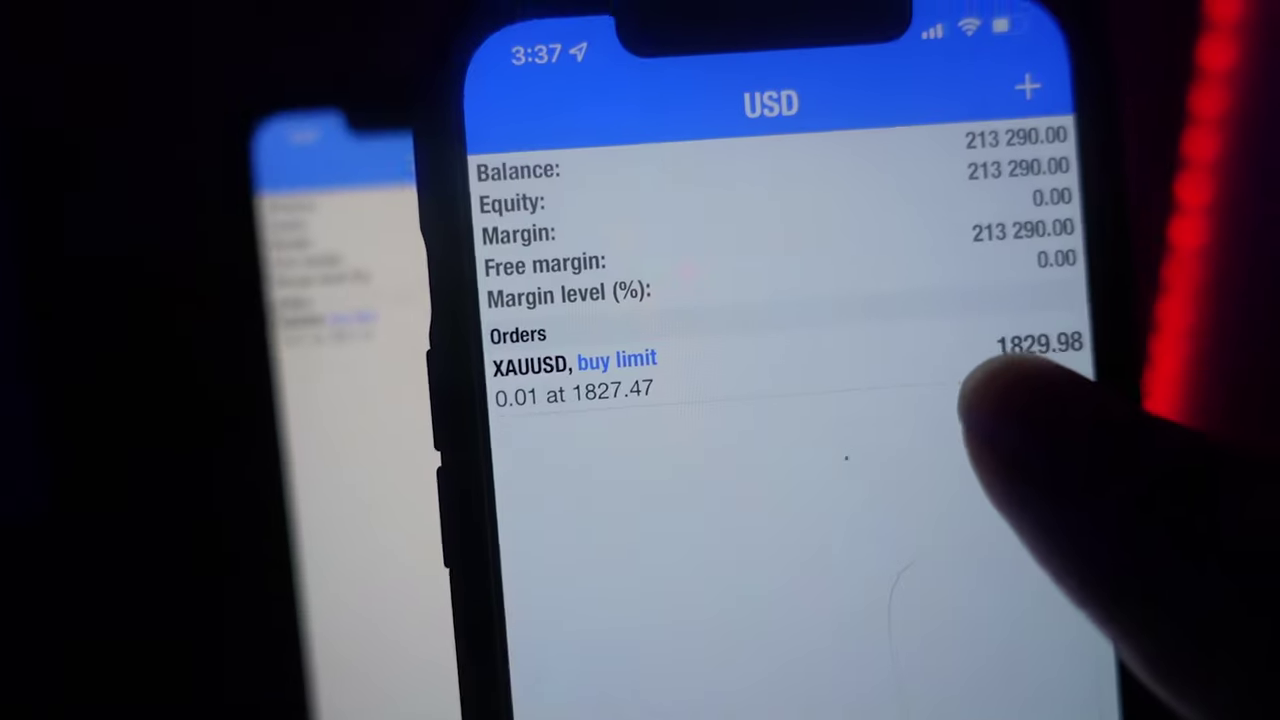
Delete the XAUUSD buy limit pending order on the master account
drag(1000, 372, 880, 372)
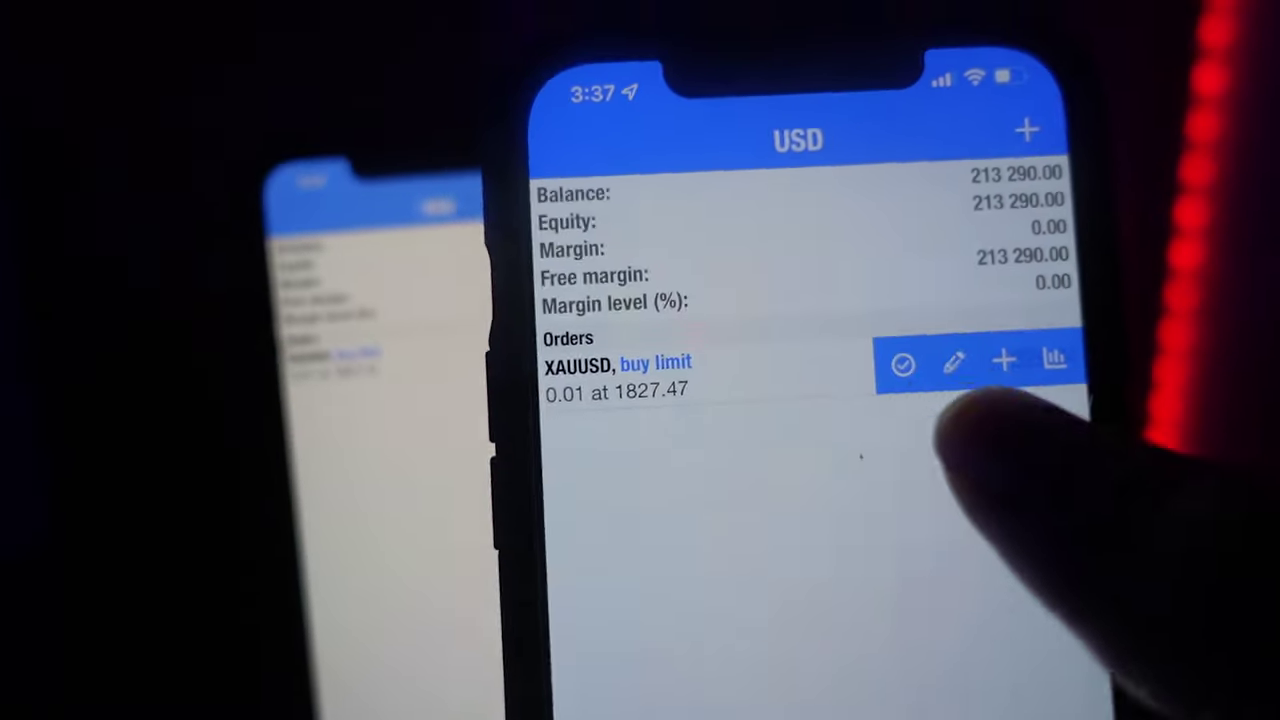
click(875, 365)
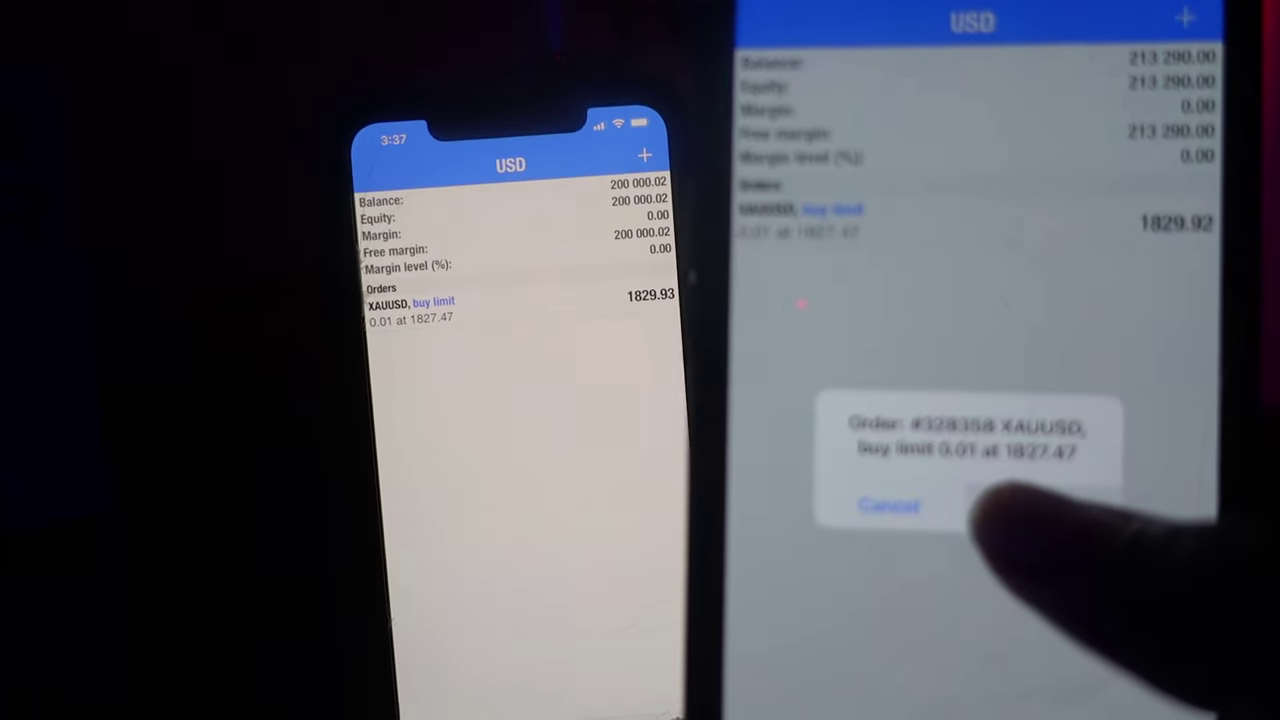
click(1115, 533)
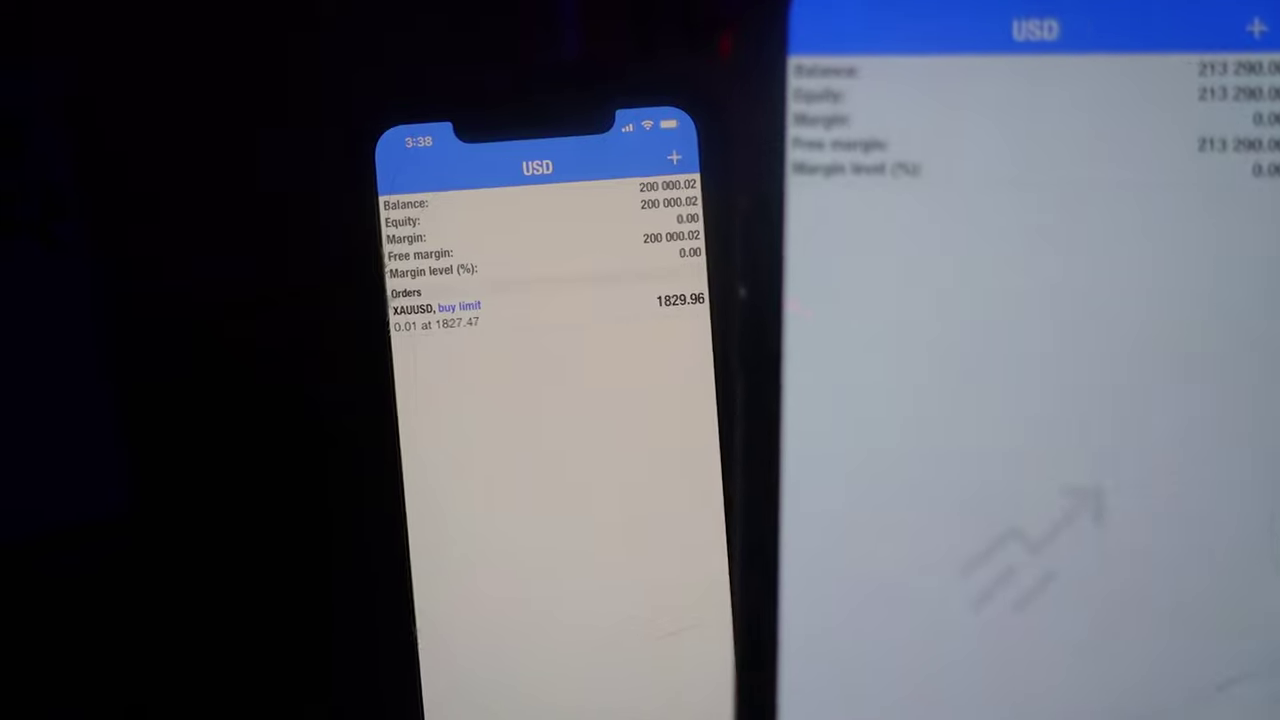